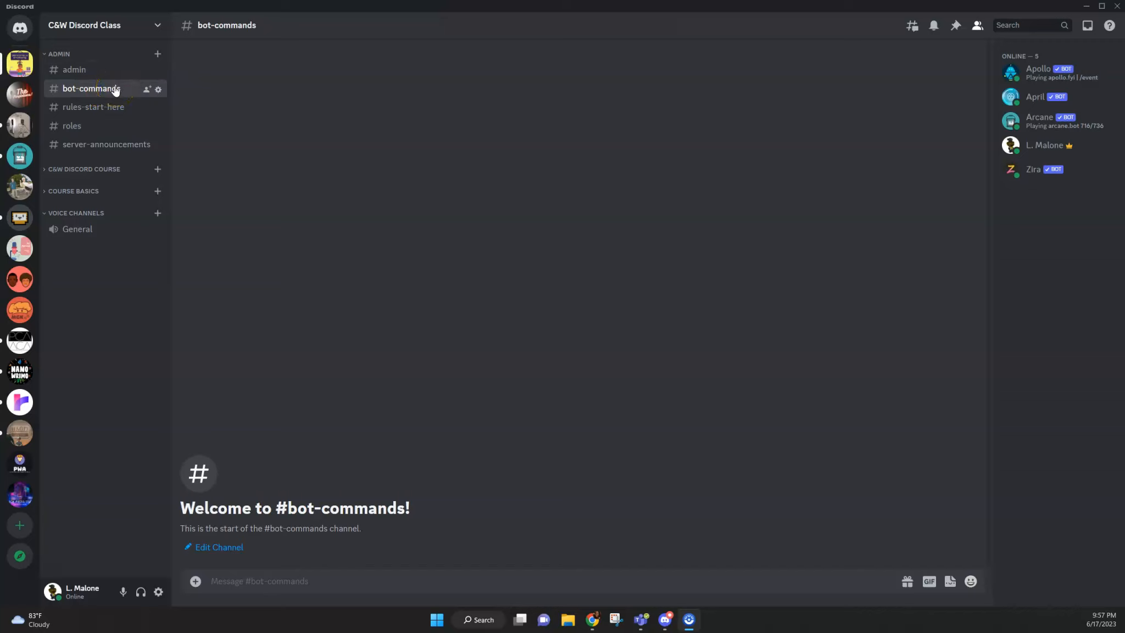
Step: Set #roles as the active reaction-role channel by running Zira's /channel command in the bot-commands channel
{"action": "left_click", "coordinate": [111, 89]}
{"action": "left_click", "coordinate": [274, 583]}
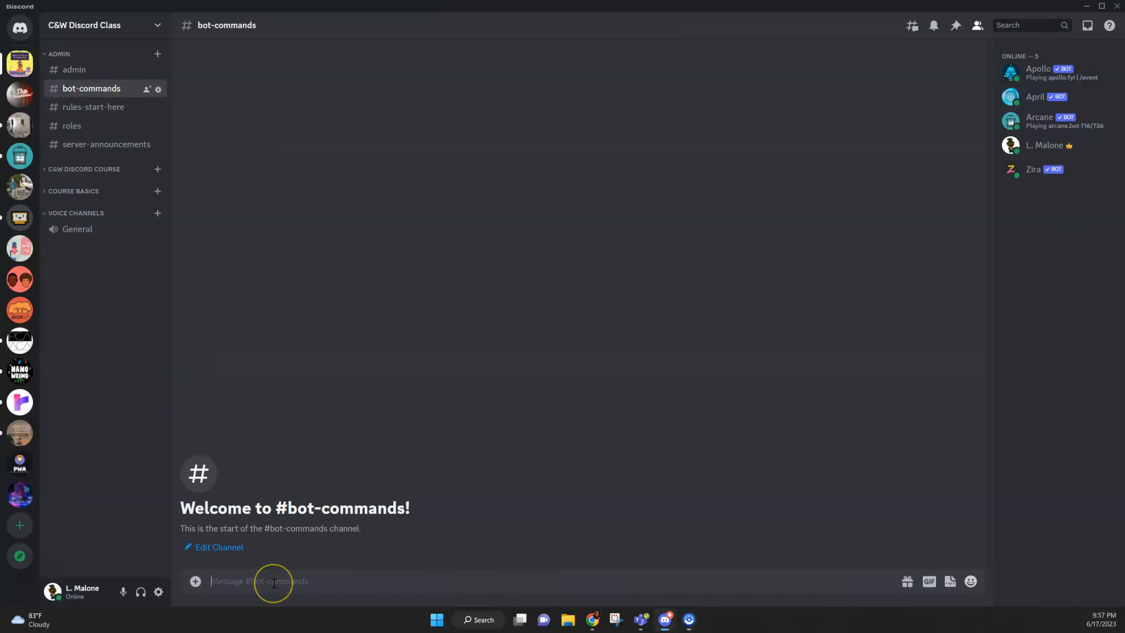
{"action": "left_click", "coordinate": [262, 583]}
{"action": "type", "text": "/"}
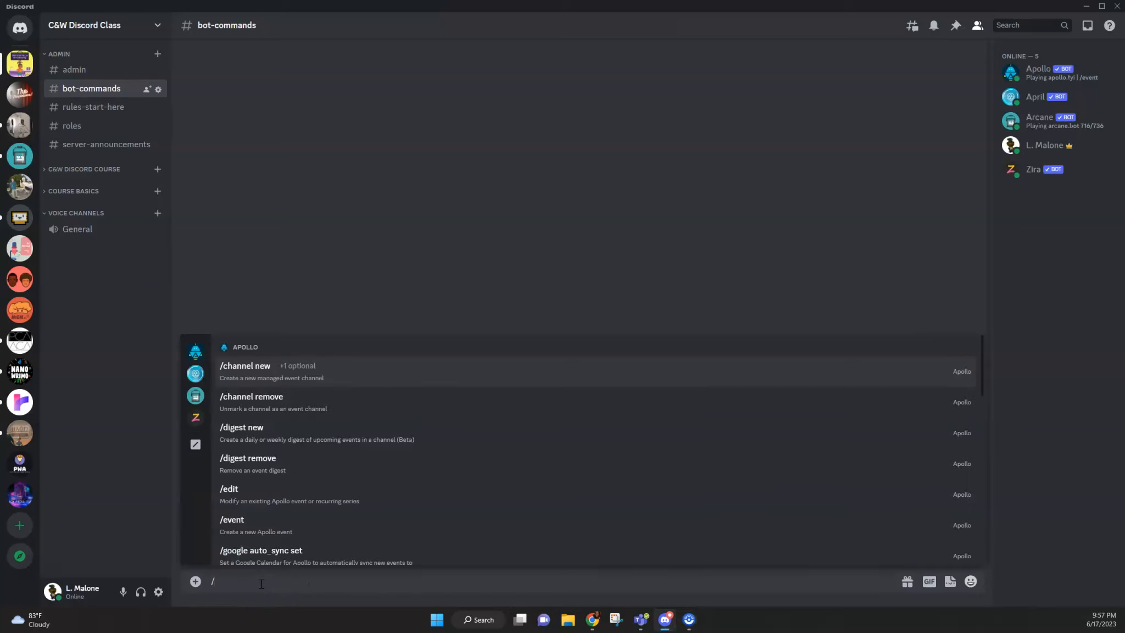
{"action": "left_click", "coordinate": [192, 418]}
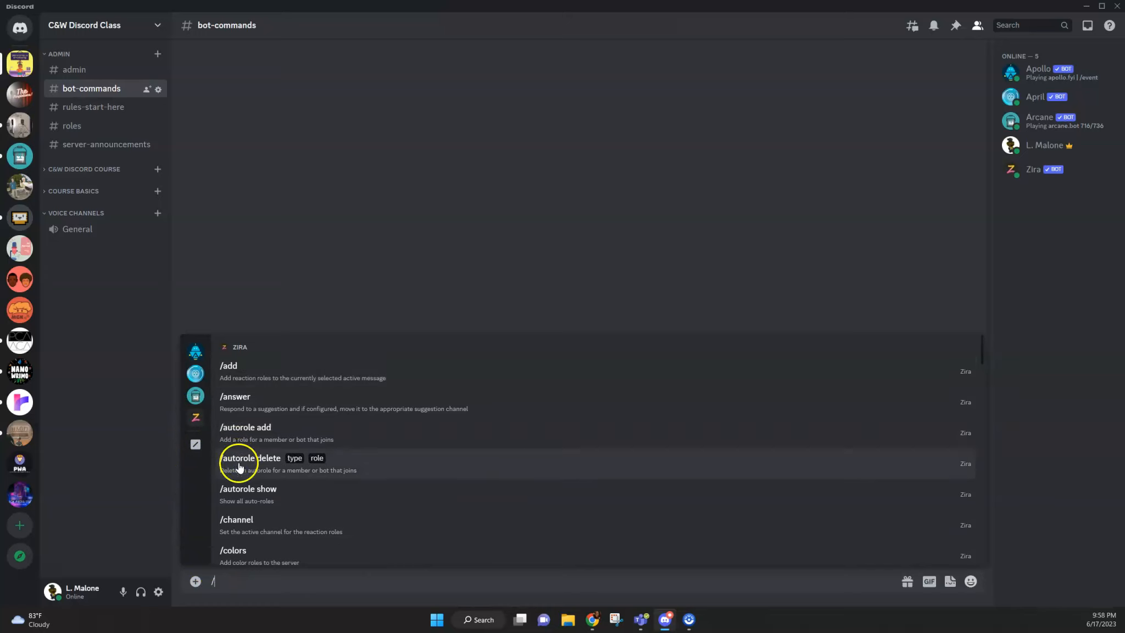
{"action": "left_click", "coordinate": [252, 526]}
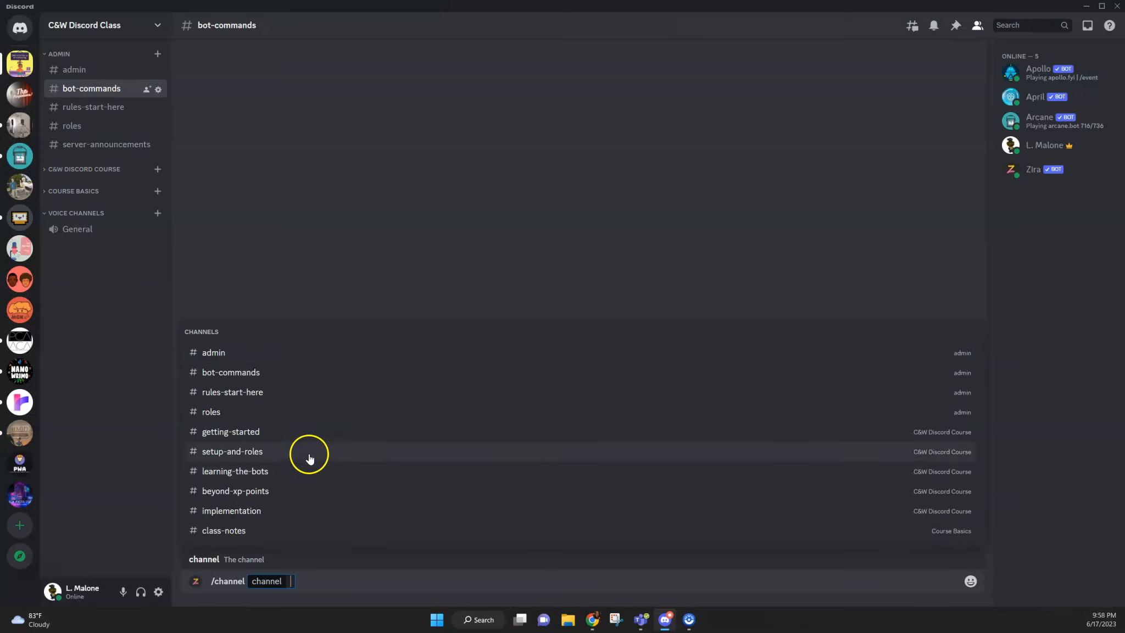
{"action": "left_click", "coordinate": [220, 414]}
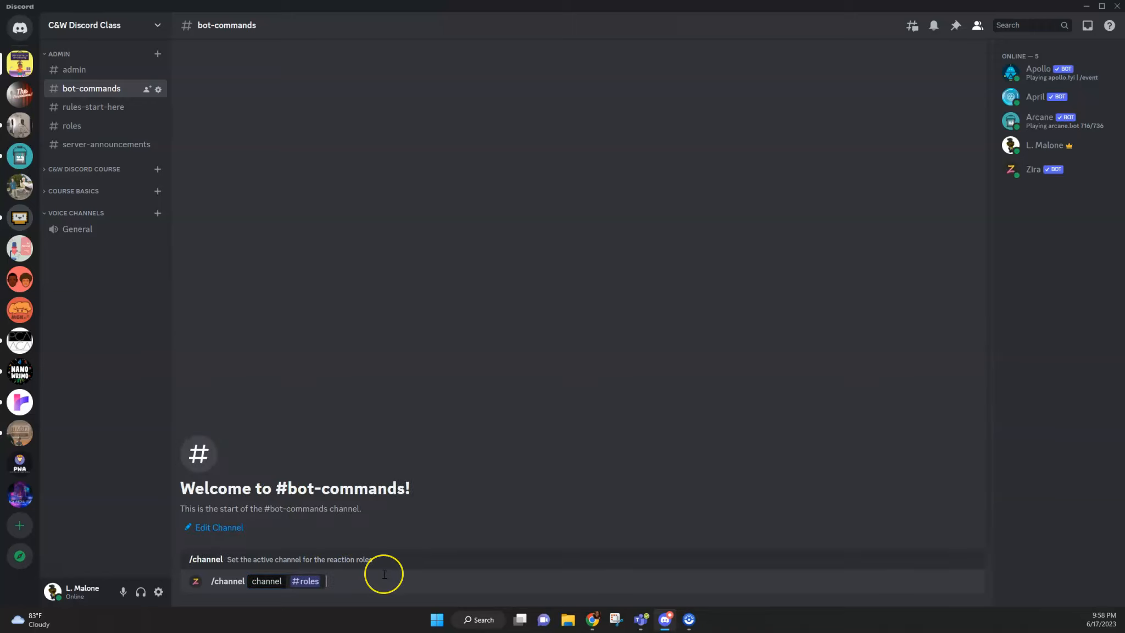
{"action": "key", "text": "Return"}
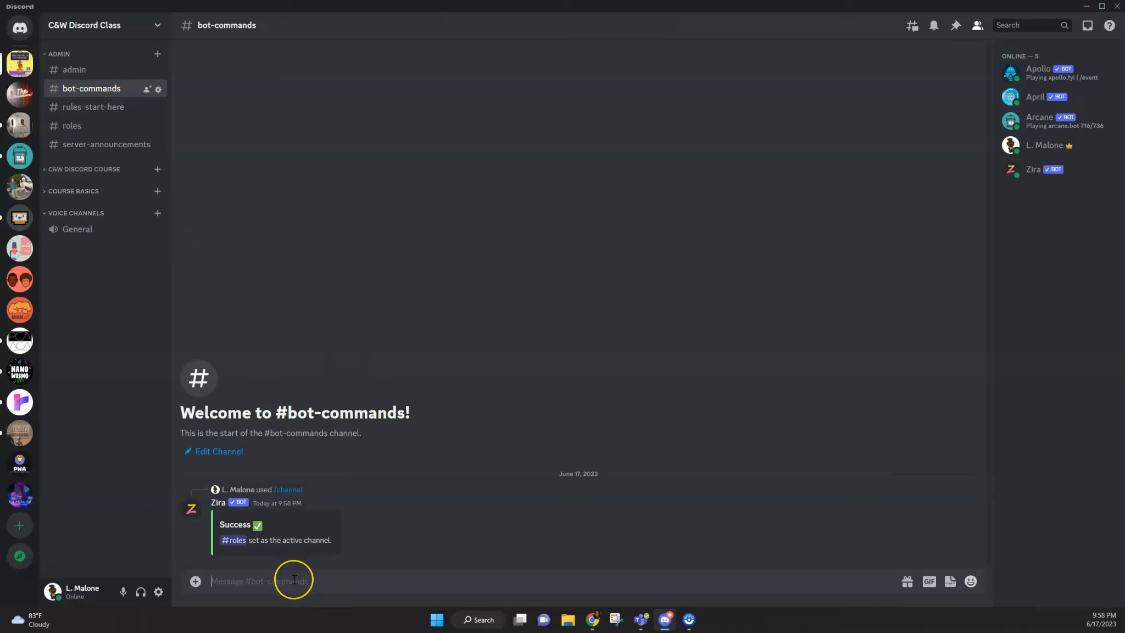
Step: Start Zira's /message set command in the bot-commands channel
{"action": "type", "text": "/"}
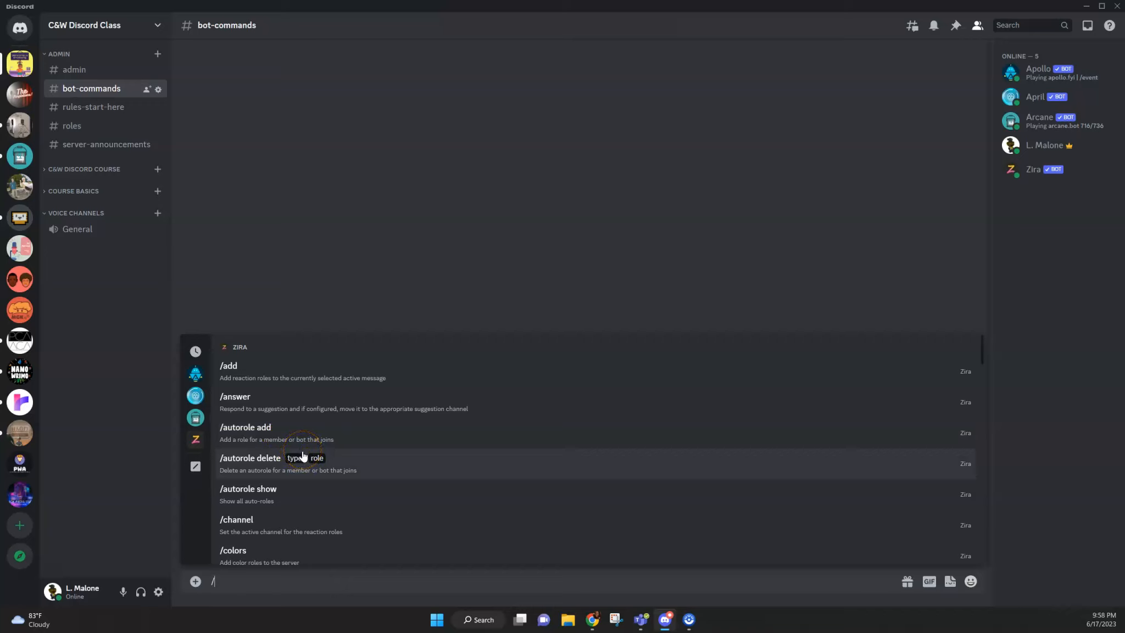
{"action": "scroll", "coordinate": [319, 474], "scroll_direction": "down", "scroll_amount": 3}
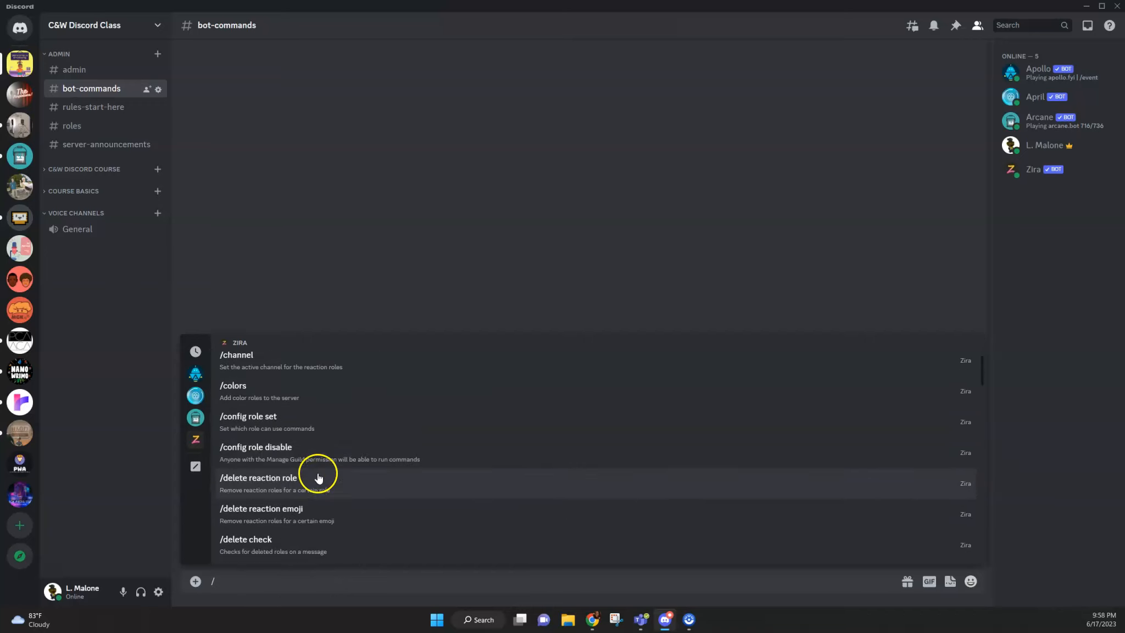
{"action": "scroll", "coordinate": [319, 475], "scroll_direction": "down", "scroll_amount": 6}
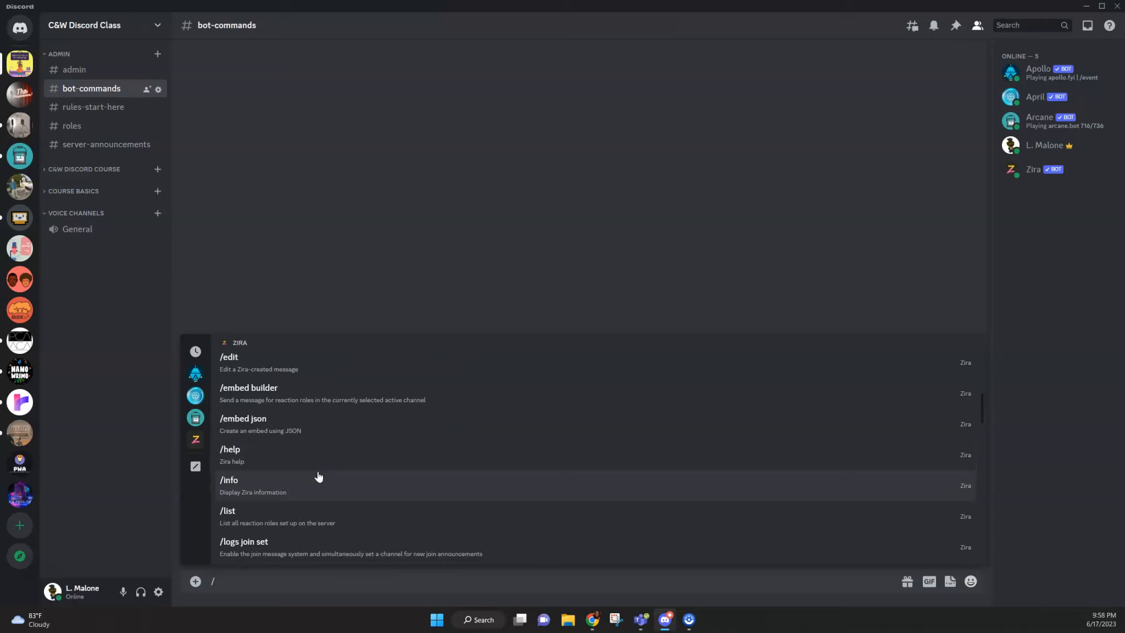
{"action": "scroll", "coordinate": [319, 473], "scroll_direction": "down", "scroll_amount": 5}
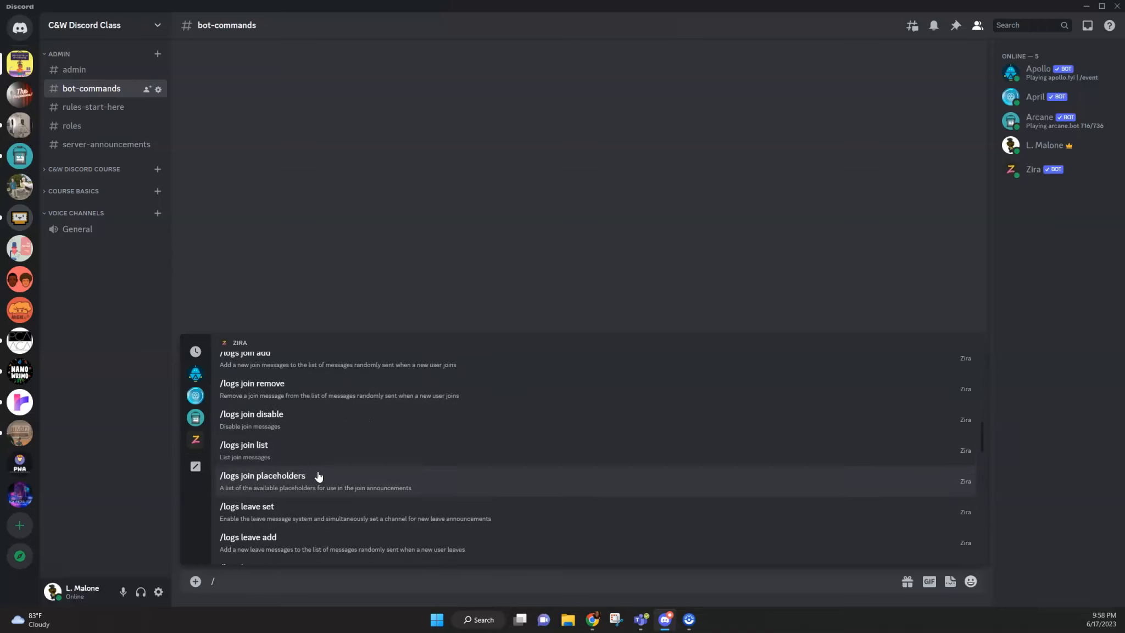
{"action": "scroll", "coordinate": [321, 462], "scroll_direction": "down", "scroll_amount": 5}
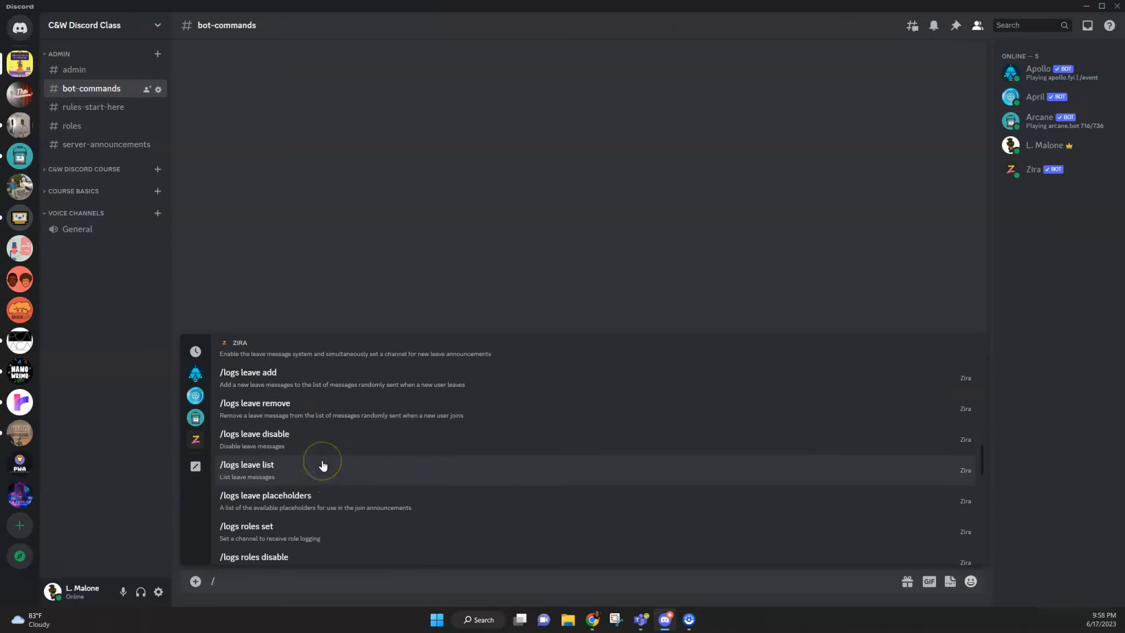
{"action": "scroll", "coordinate": [323, 466], "scroll_direction": "down", "scroll_amount": 2}
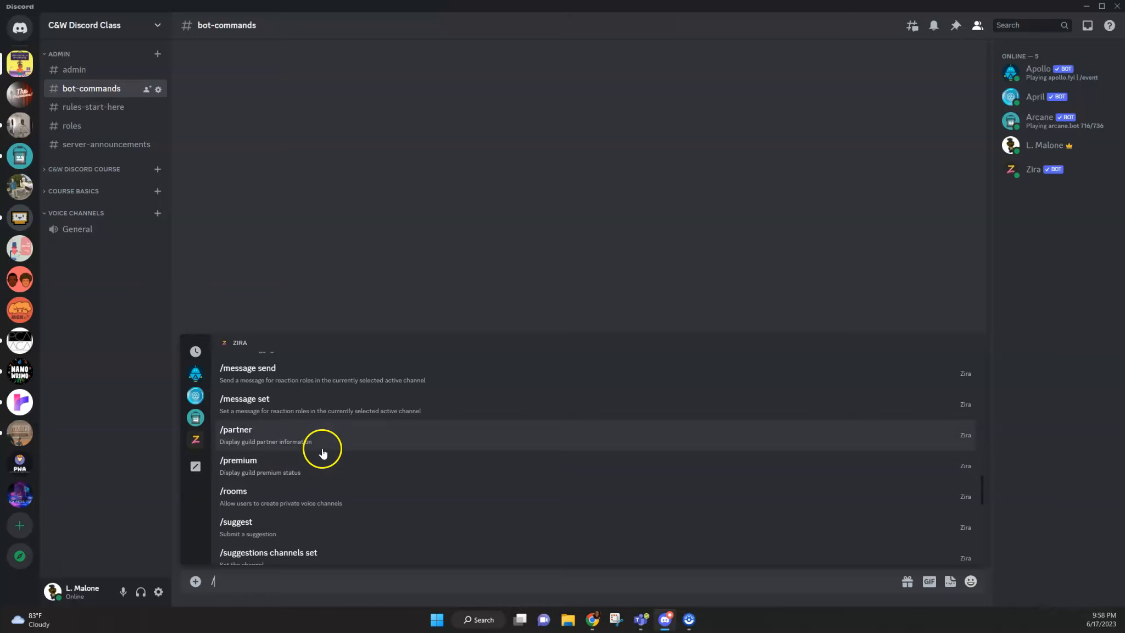
{"action": "left_click", "coordinate": [327, 410]}
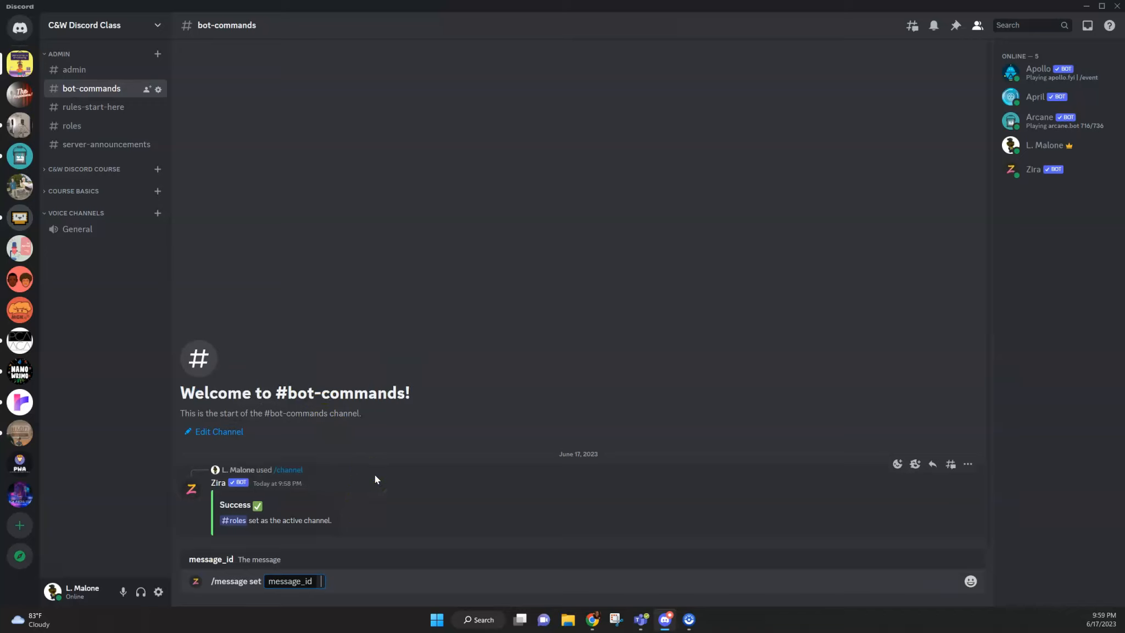
Step: Enter "Select the role you'd like to fill:" as the command's message_id value
{"action": "type", "text": "Select the role"}
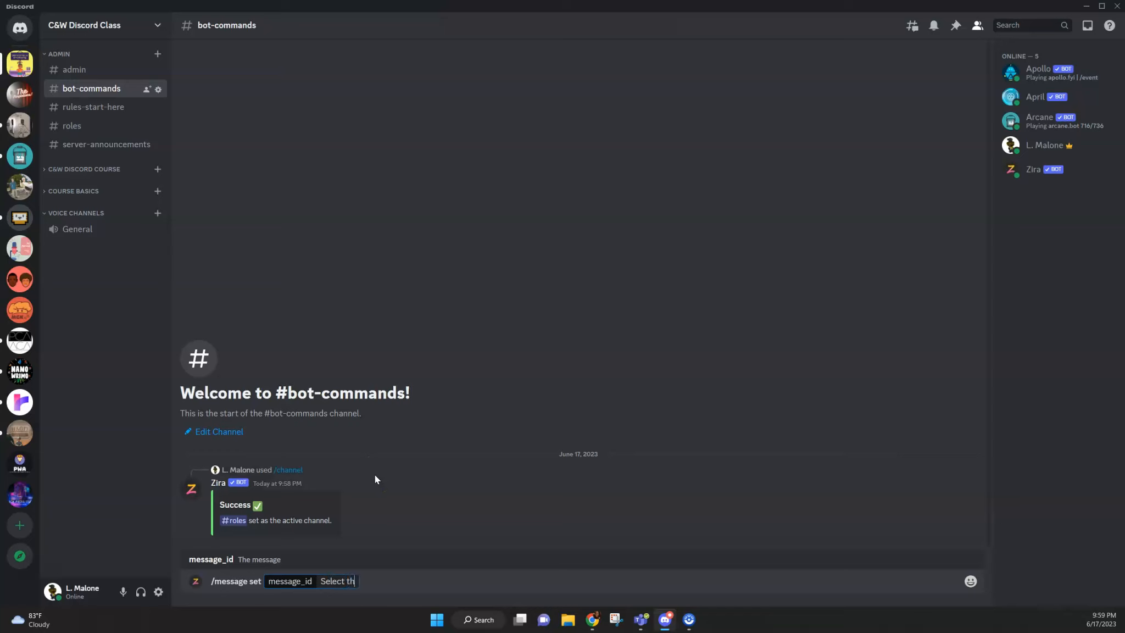
{"action": "type", "text": " you'd like to fill"}
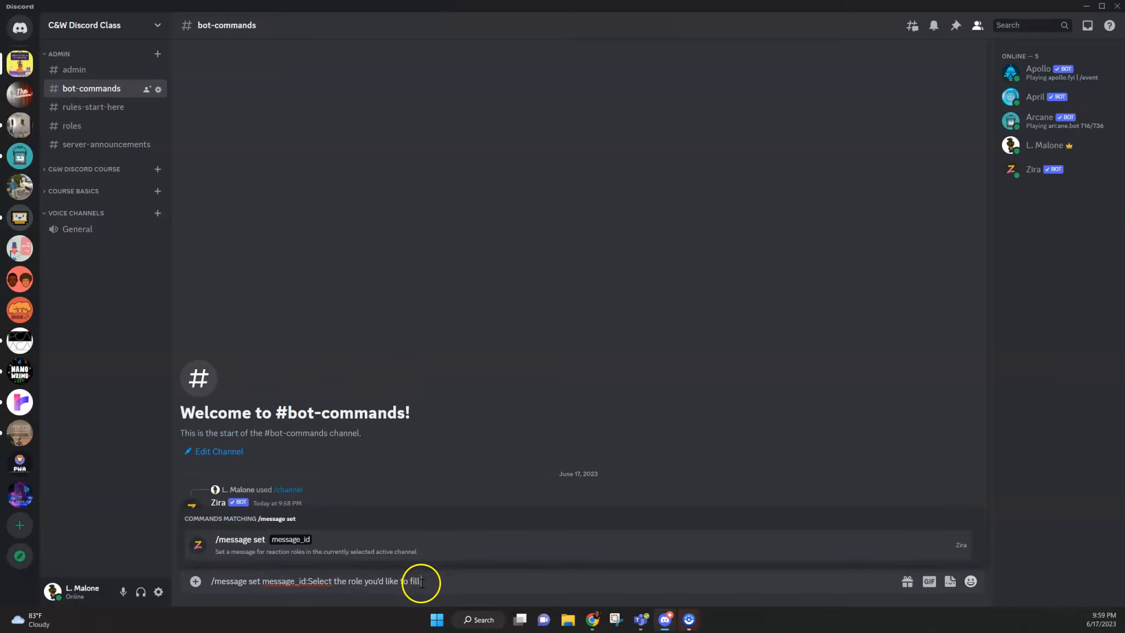
{"action": "left_click", "coordinate": [419, 582]}
{"action": "left_click", "coordinate": [431, 581]}
{"action": "type", "text": ":"}
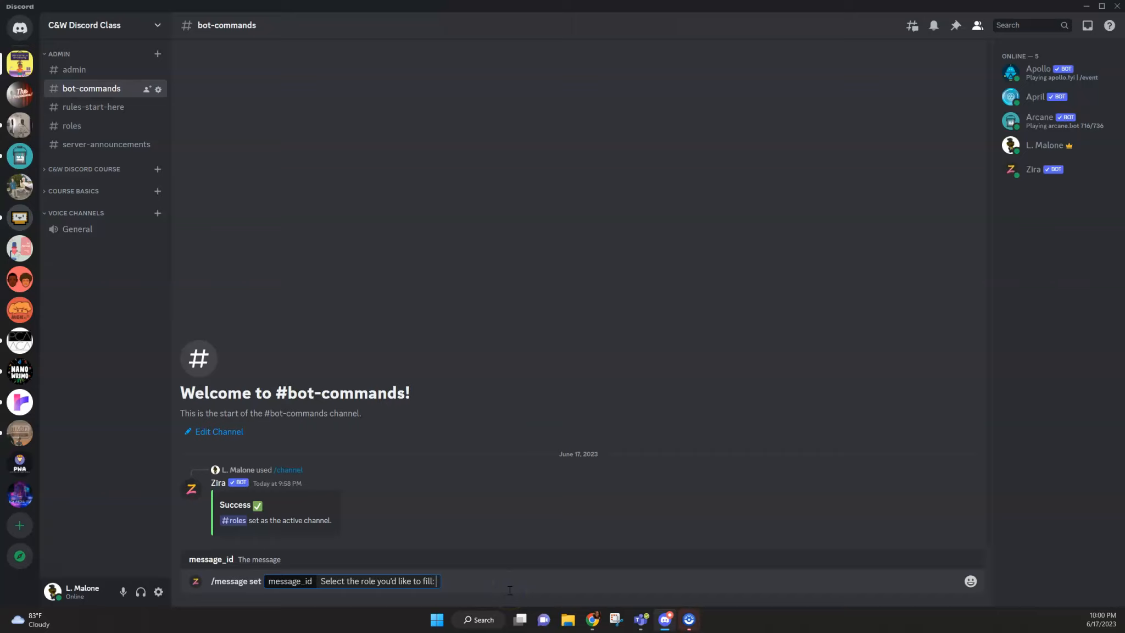
Step: Review the list of roles in the server settings and return to the bot-commands channel
{"action": "left_click", "coordinate": [160, 26]}
{"action": "left_click", "coordinate": [88, 94]}
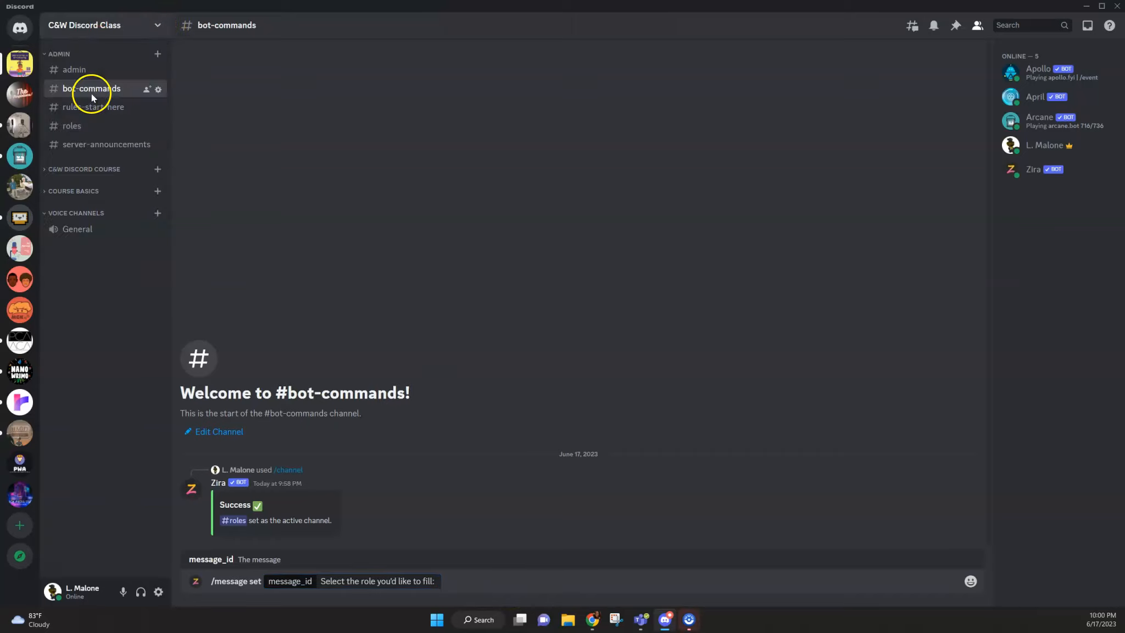
{"action": "left_click", "coordinate": [305, 84]}
{"action": "scroll", "coordinate": [572, 223], "scroll_direction": "down", "scroll_amount": 3}
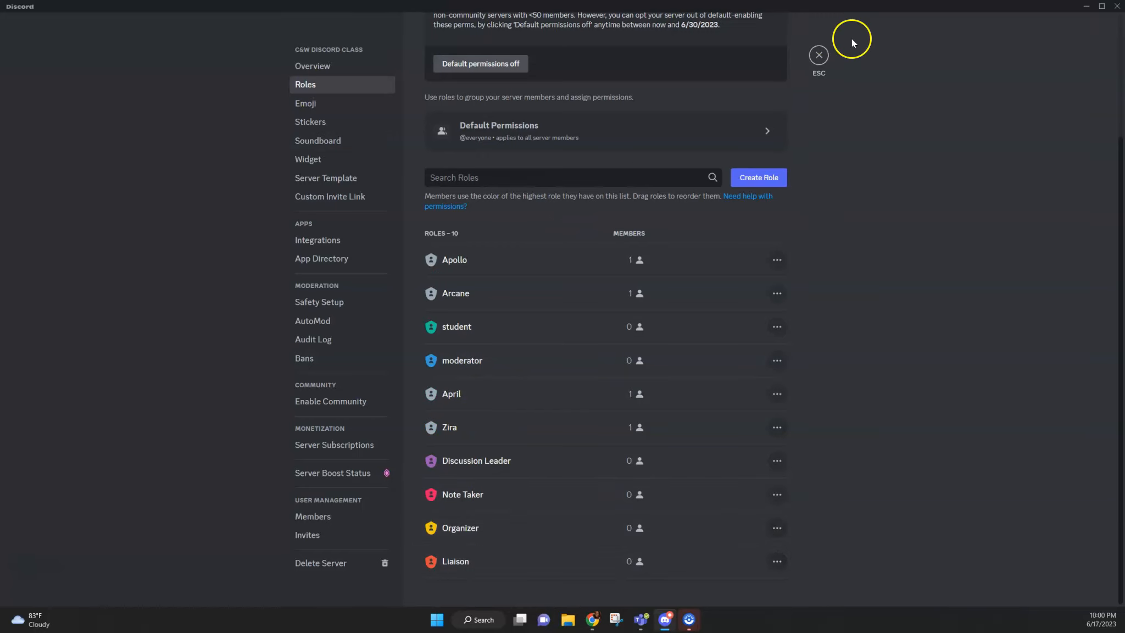
{"action": "left_click", "coordinate": [821, 55]}
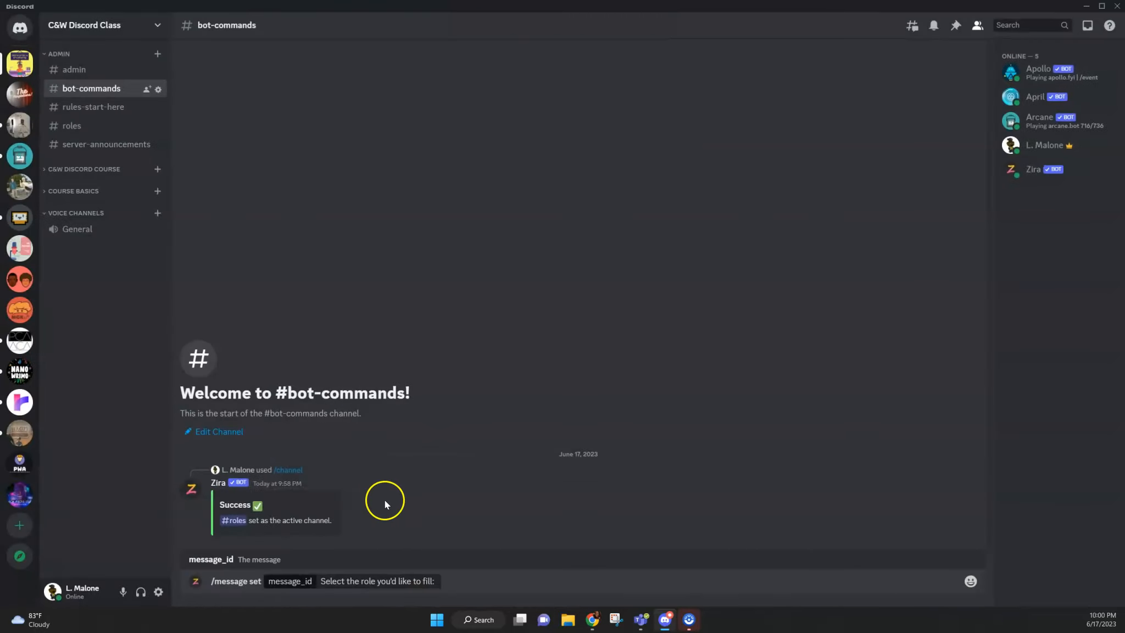
Step: Append the studio microphone emoji followed by "for moderator;" to the message_id text
{"action": "left_click", "coordinate": [438, 581]}
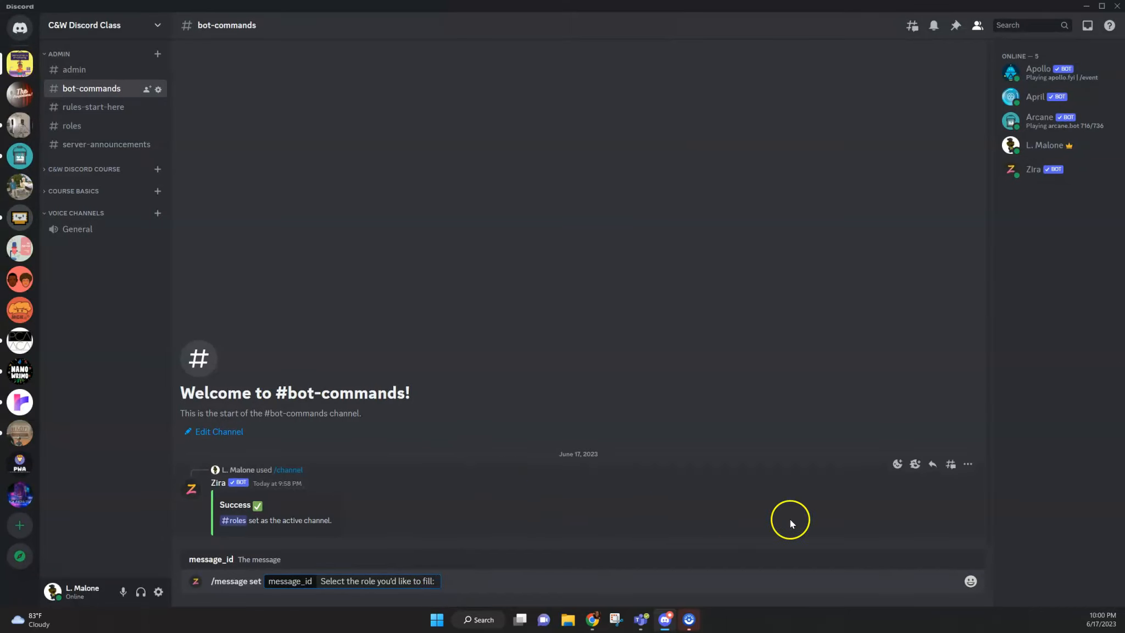
{"action": "left_click", "coordinate": [973, 582]}
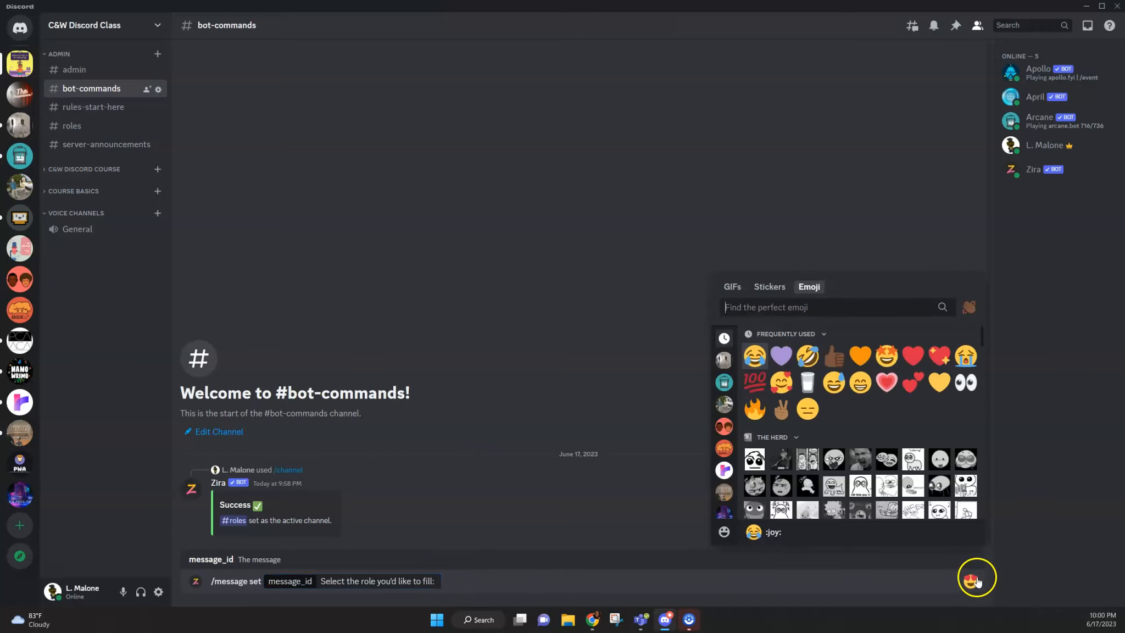
{"action": "left_click", "coordinate": [724, 532]}
{"action": "scroll", "coordinate": [852, 425], "scroll_direction": "down", "scroll_amount": 1}
{"action": "scroll", "coordinate": [852, 424], "scroll_direction": "down", "scroll_amount": 15}
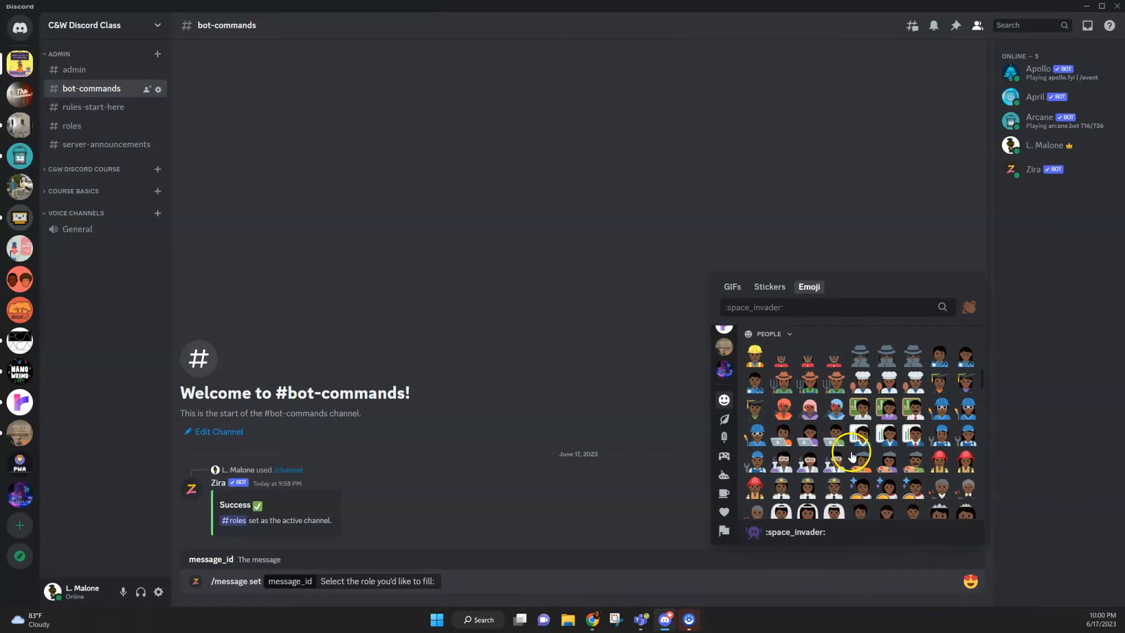
{"action": "left_click", "coordinate": [723, 493]}
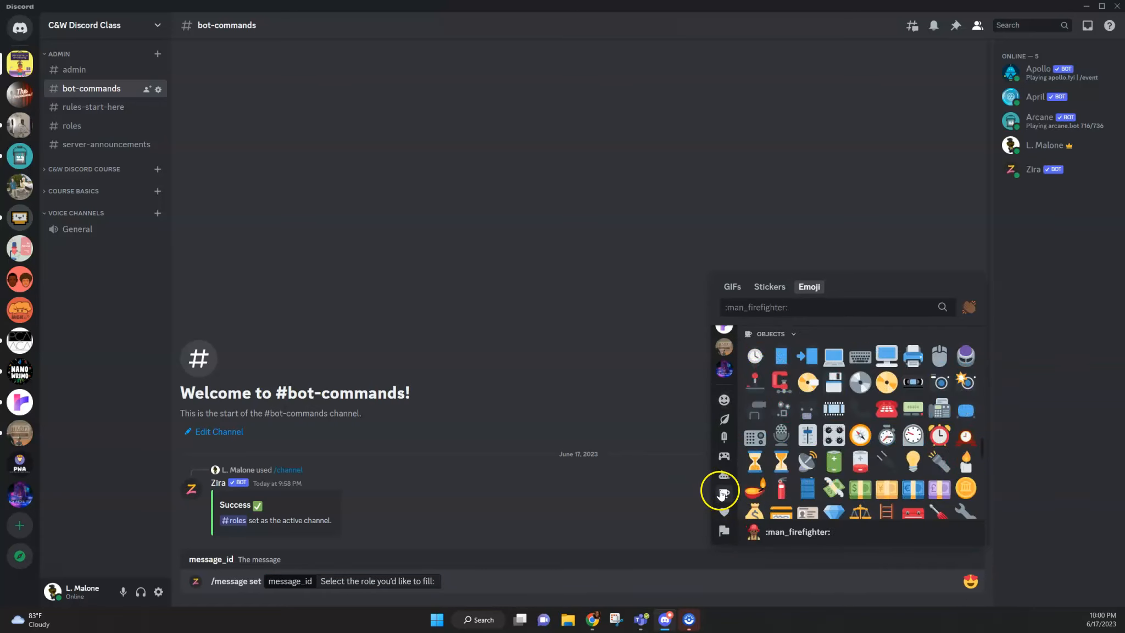
{"action": "left_click", "coordinate": [787, 435]}
{"action": "type", "text": "for moderator:"}
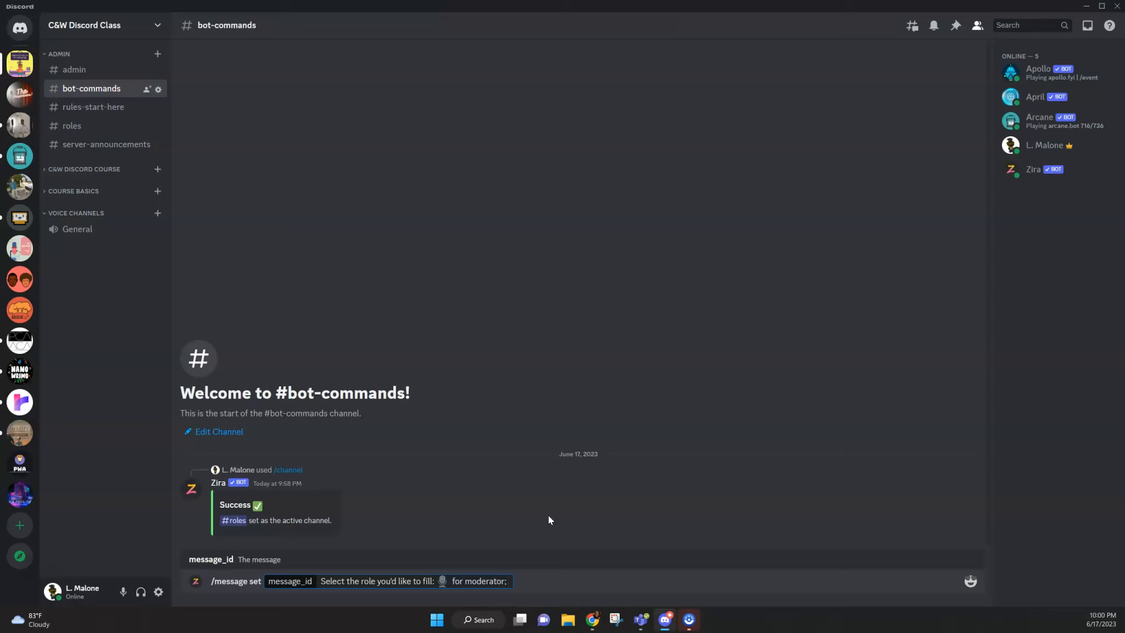
Step: Add the radio emoji after "for moderator;" in the message_id text
{"action": "left_click", "coordinate": [972, 573]}
{"action": "left_click", "coordinate": [972, 583]}
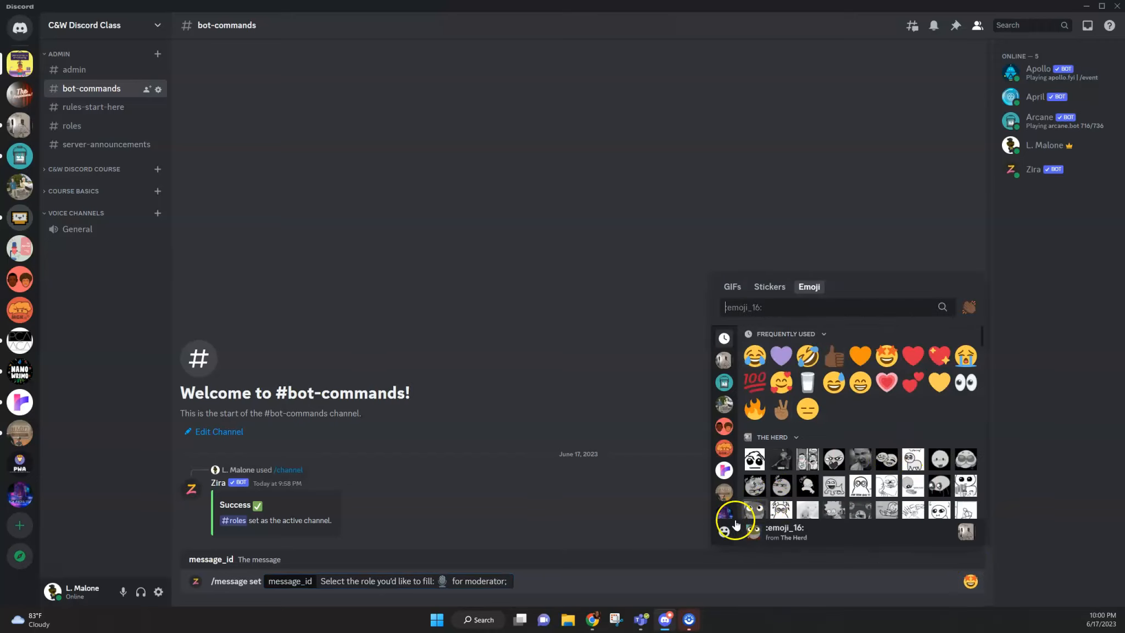
{"action": "left_click", "coordinate": [724, 532]}
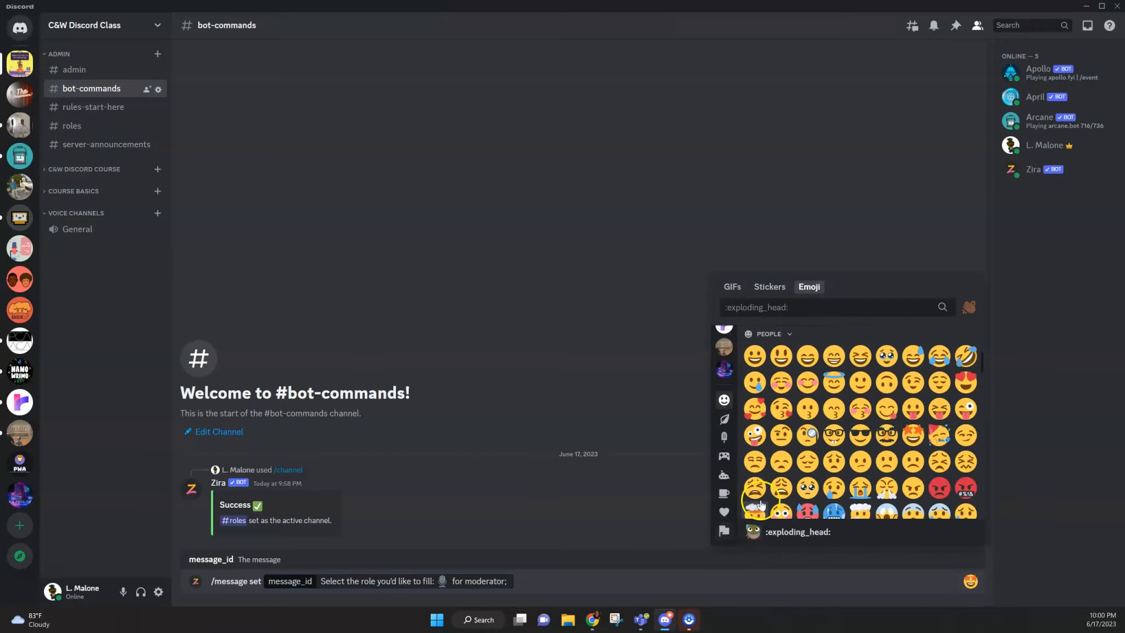
{"action": "left_click", "coordinate": [724, 512]}
{"action": "left_click", "coordinate": [724, 492]}
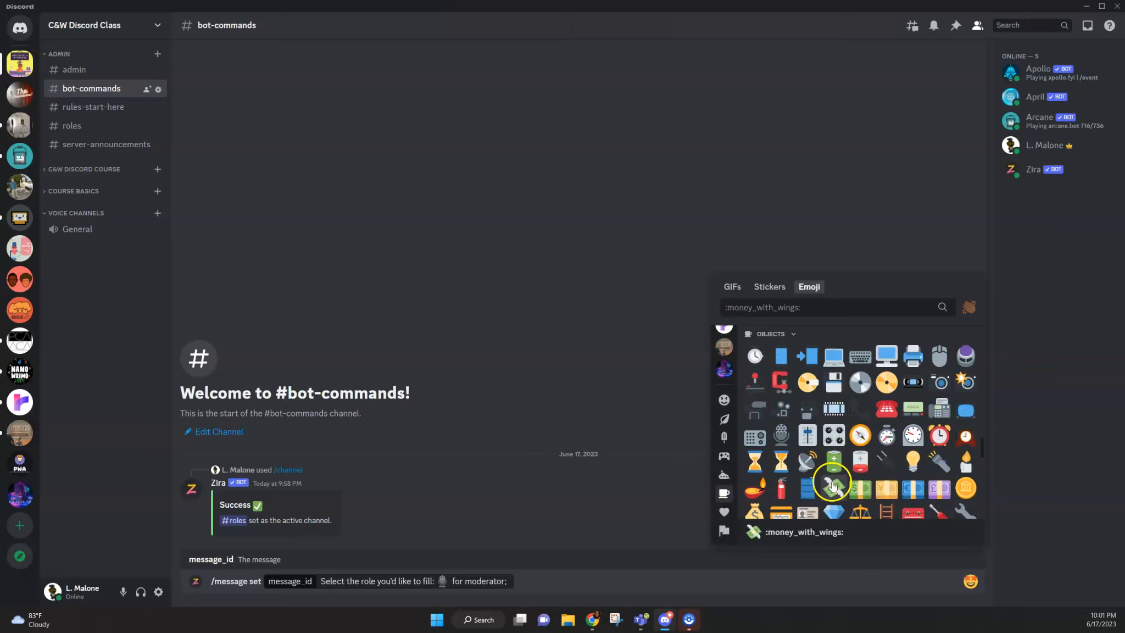
{"action": "scroll", "coordinate": [861, 453], "scroll_direction": "down", "scroll_amount": 3}
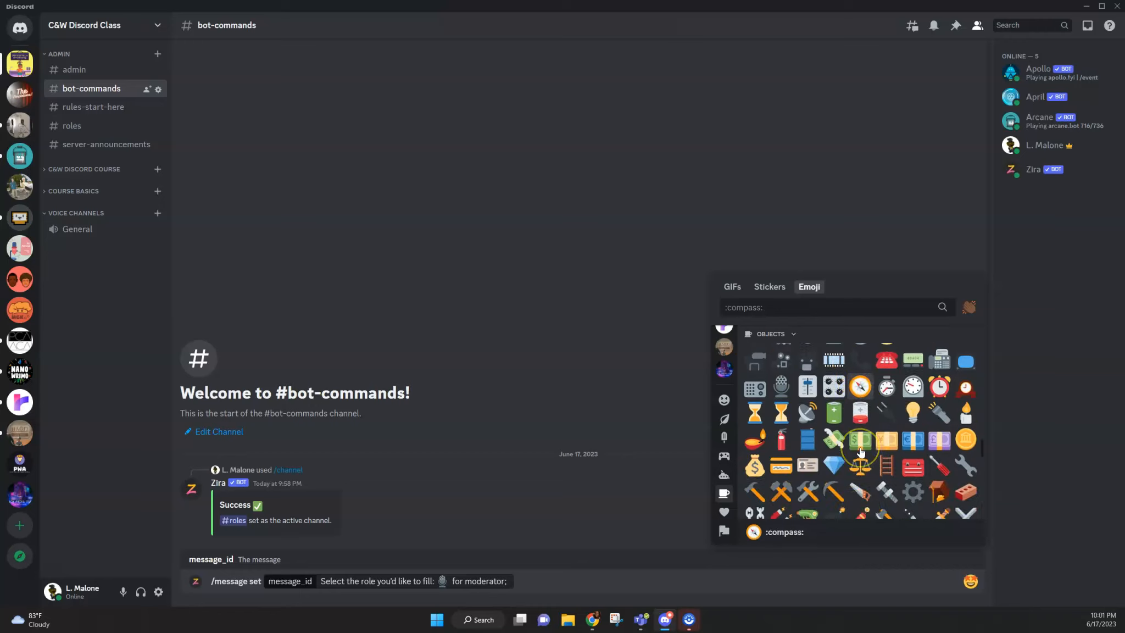
{"action": "scroll", "coordinate": [861, 453], "scroll_direction": "down", "scroll_amount": 2}
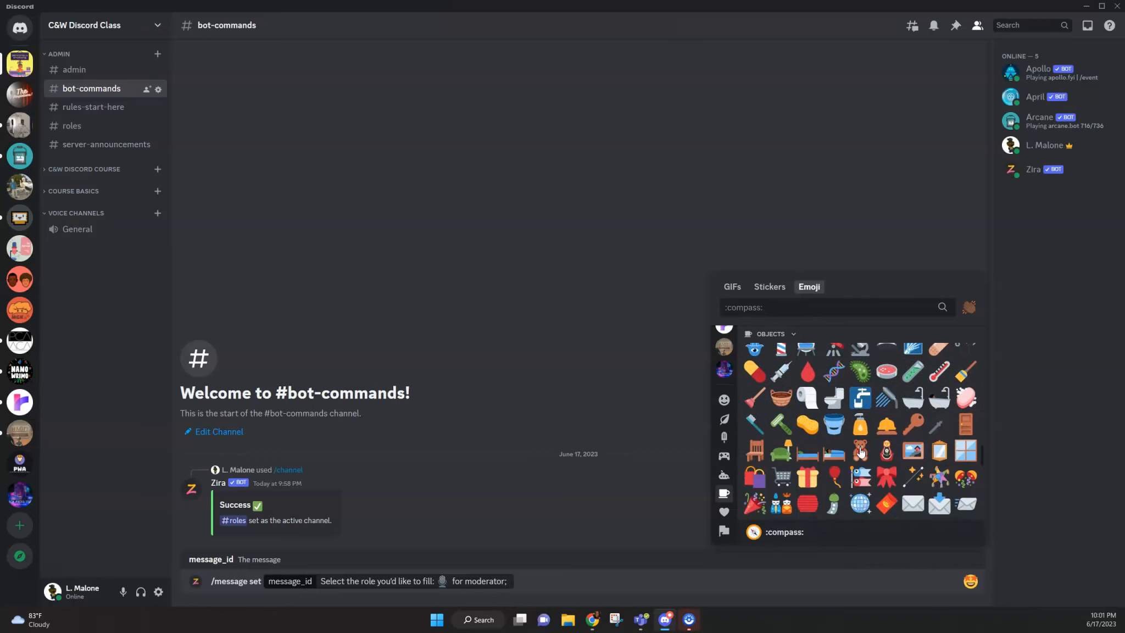
{"action": "scroll", "coordinate": [861, 453], "scroll_direction": "down", "scroll_amount": 2}
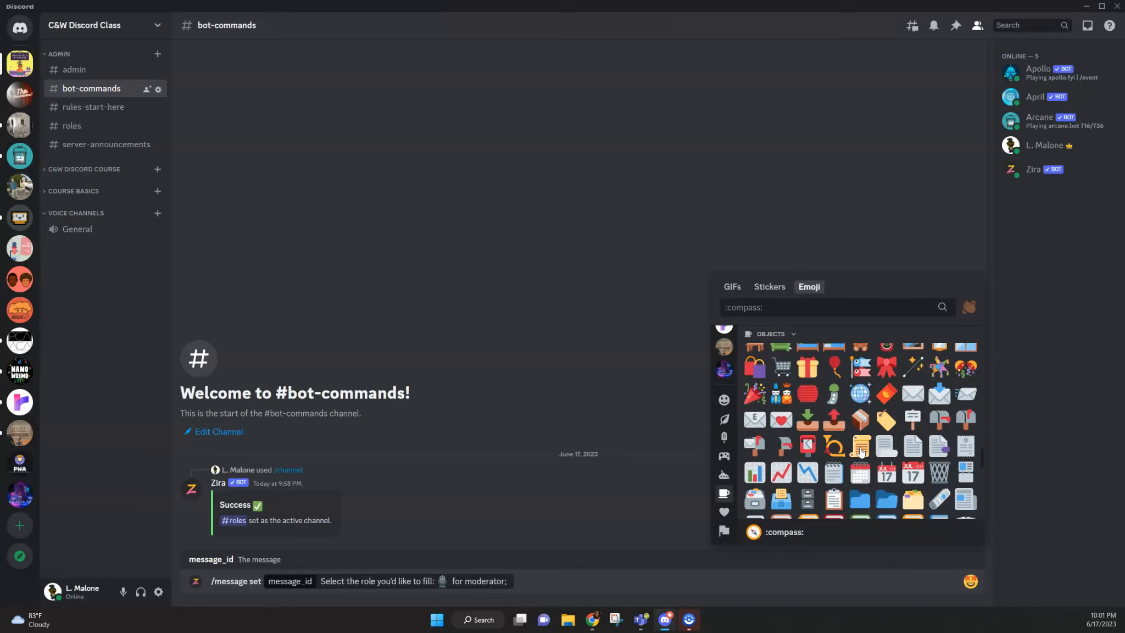
{"action": "scroll", "coordinate": [861, 453], "scroll_direction": "down", "scroll_amount": 3}
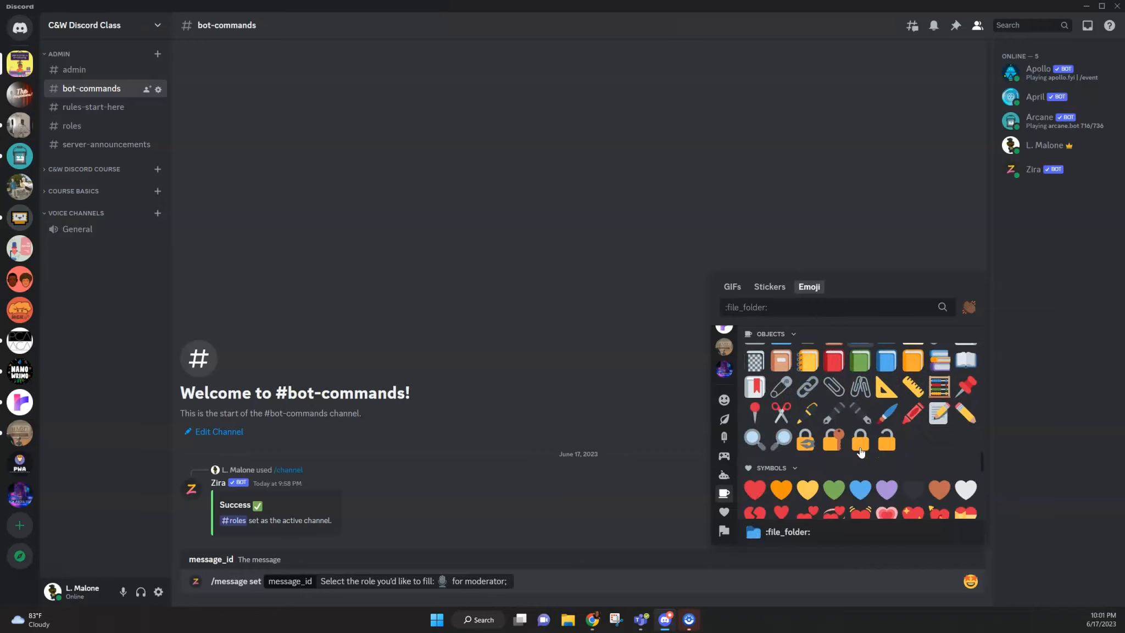
{"action": "scroll", "coordinate": [860, 453], "scroll_direction": "up", "scroll_amount": 8}
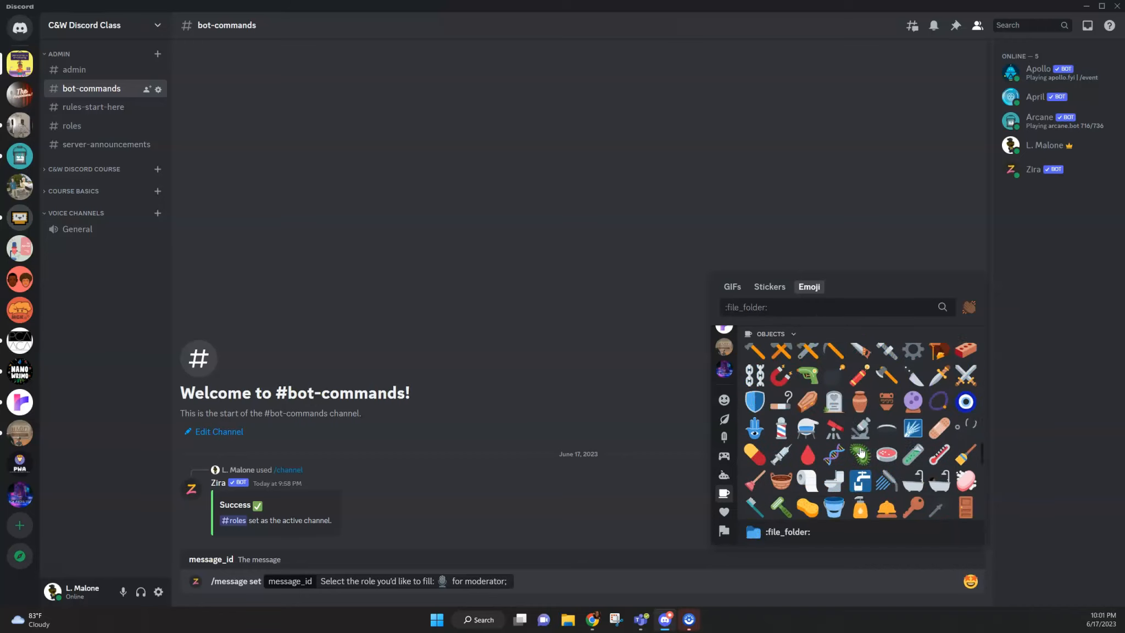
{"action": "scroll", "coordinate": [860, 453], "scroll_direction": "up", "scroll_amount": 1}
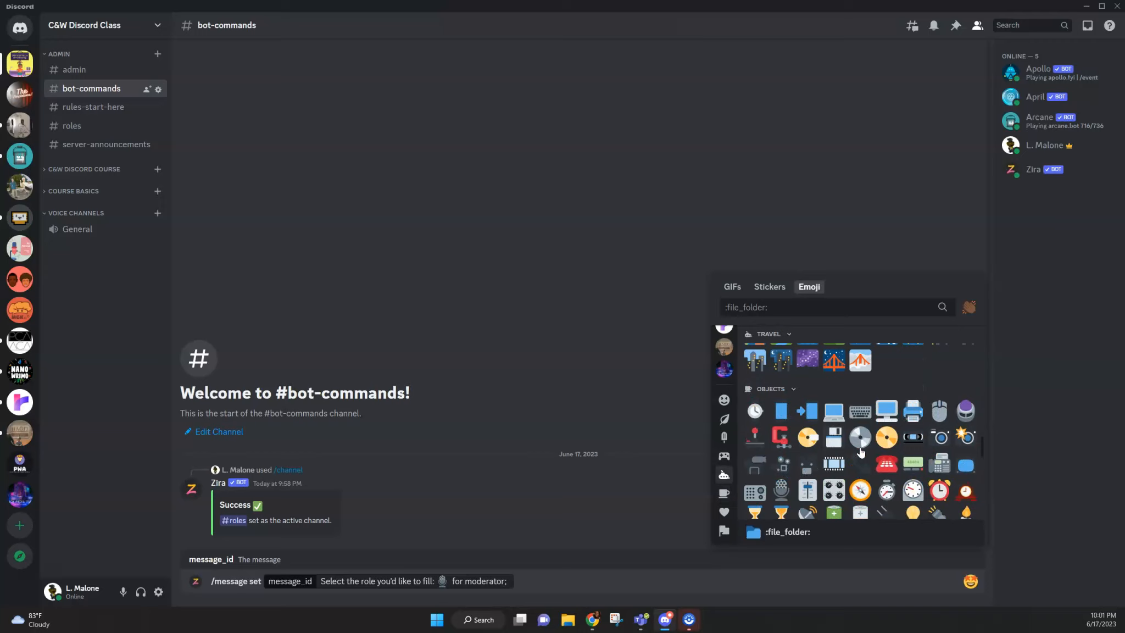
{"action": "scroll", "coordinate": [861, 453], "scroll_direction": "down", "scroll_amount": 1}
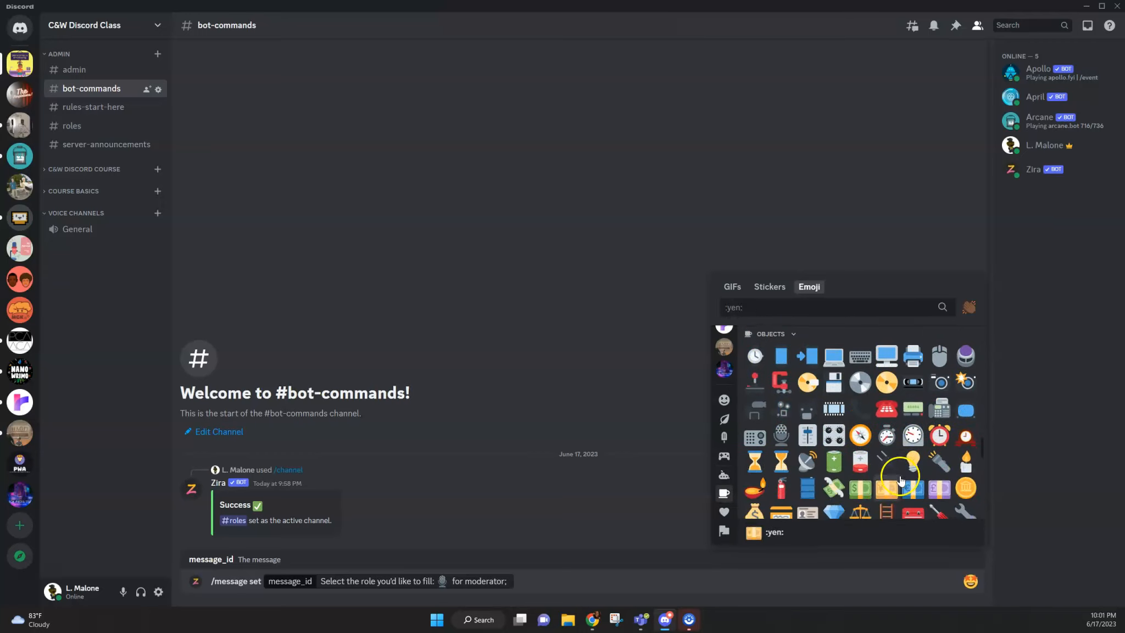
{"action": "left_click", "coordinate": [756, 439]}
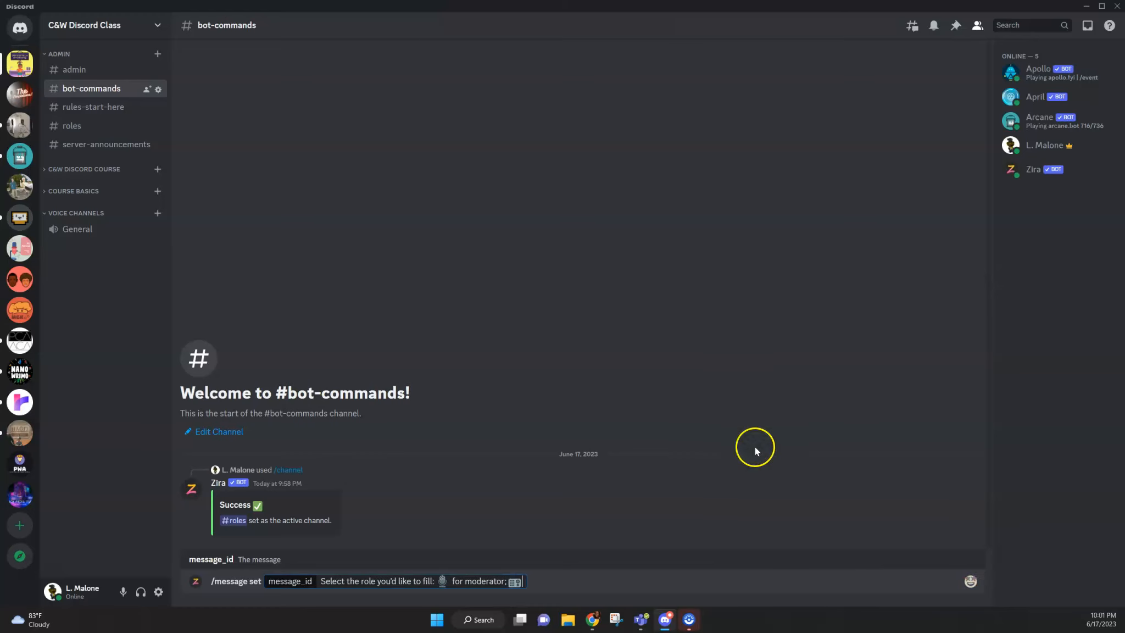
Step: Add "for discussion leader;" after the radio emoji in the message_id text
{"action": "type", "text": "for discussion leader;"}
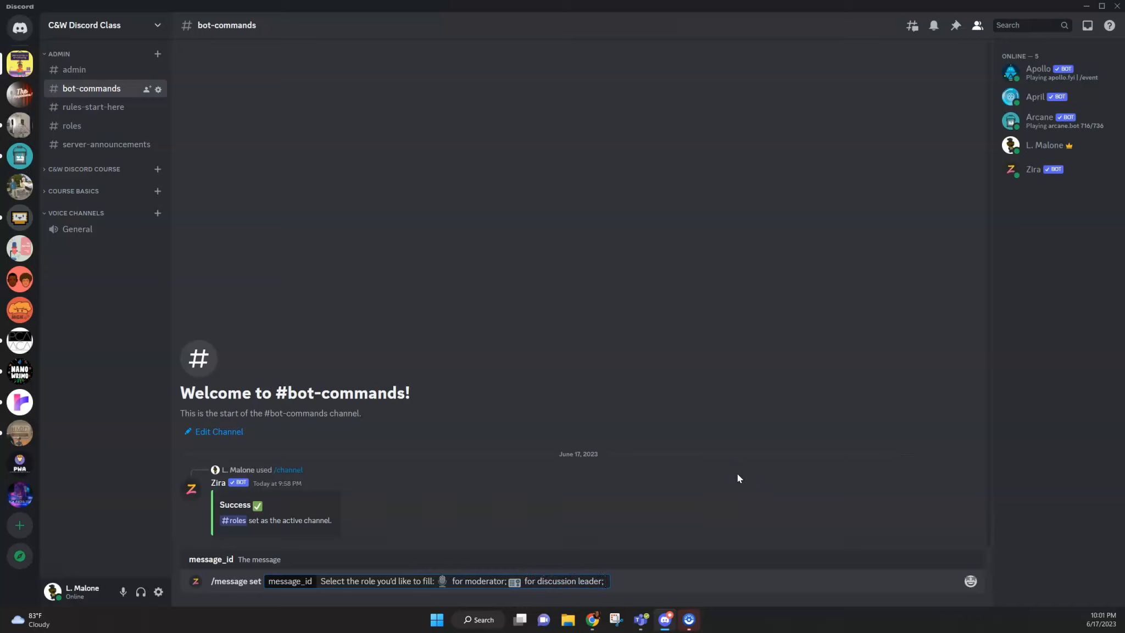
Step: Append the page emoji followed by "for note taker;" to the message_id text
{"action": "left_click", "coordinate": [970, 581]}
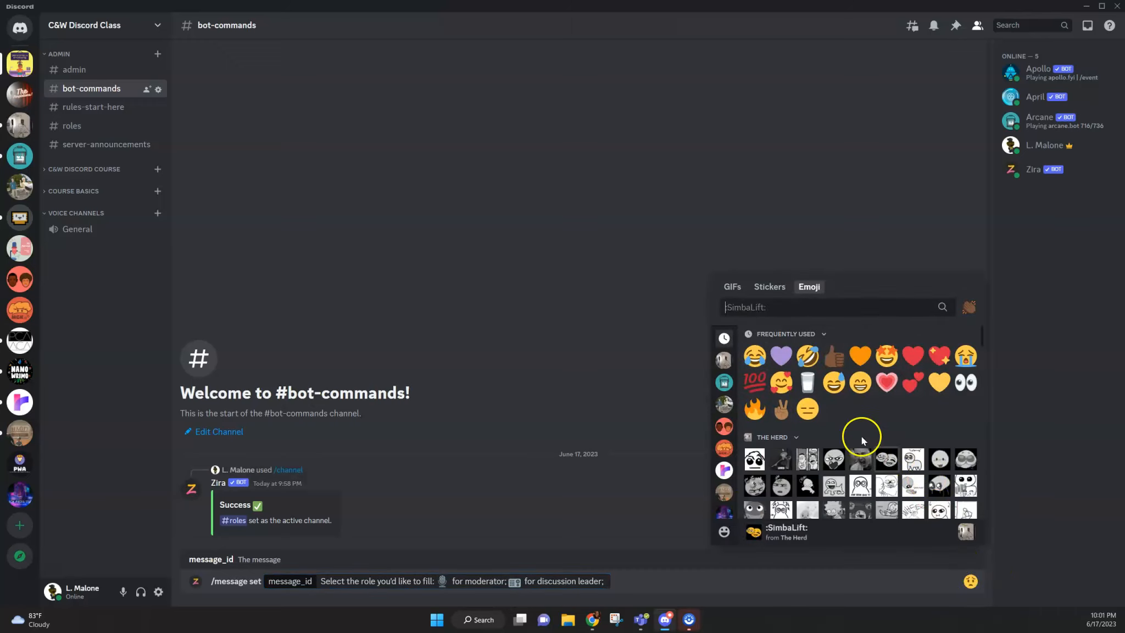
{"action": "left_click", "coordinate": [724, 531]}
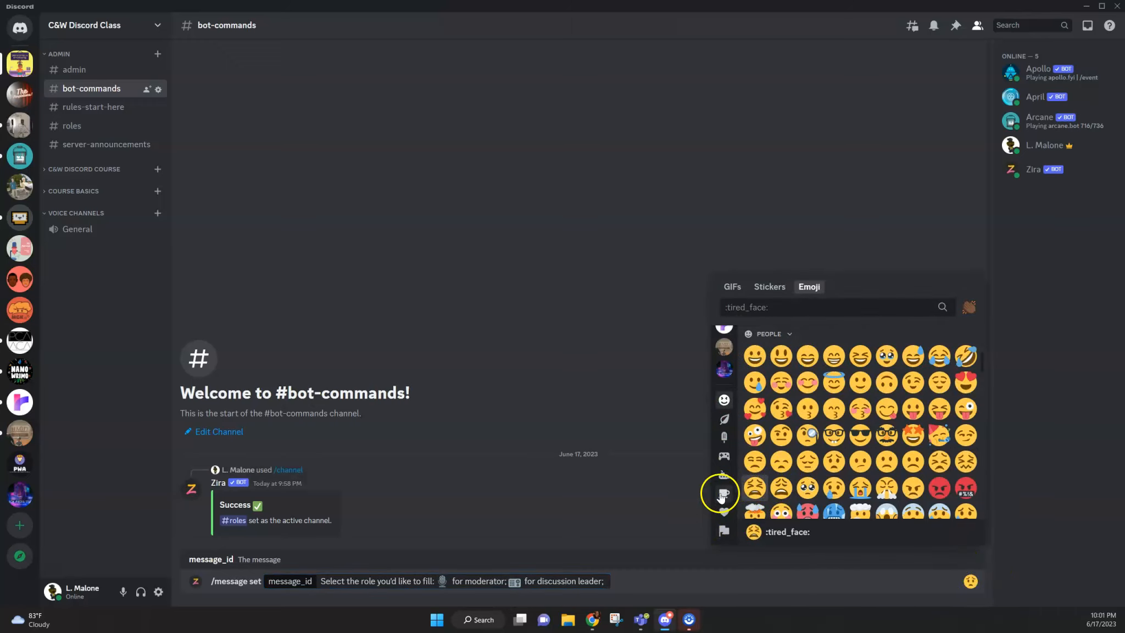
{"action": "left_click", "coordinate": [722, 495]}
{"action": "scroll", "coordinate": [833, 466], "scroll_direction": "down", "scroll_amount": 4}
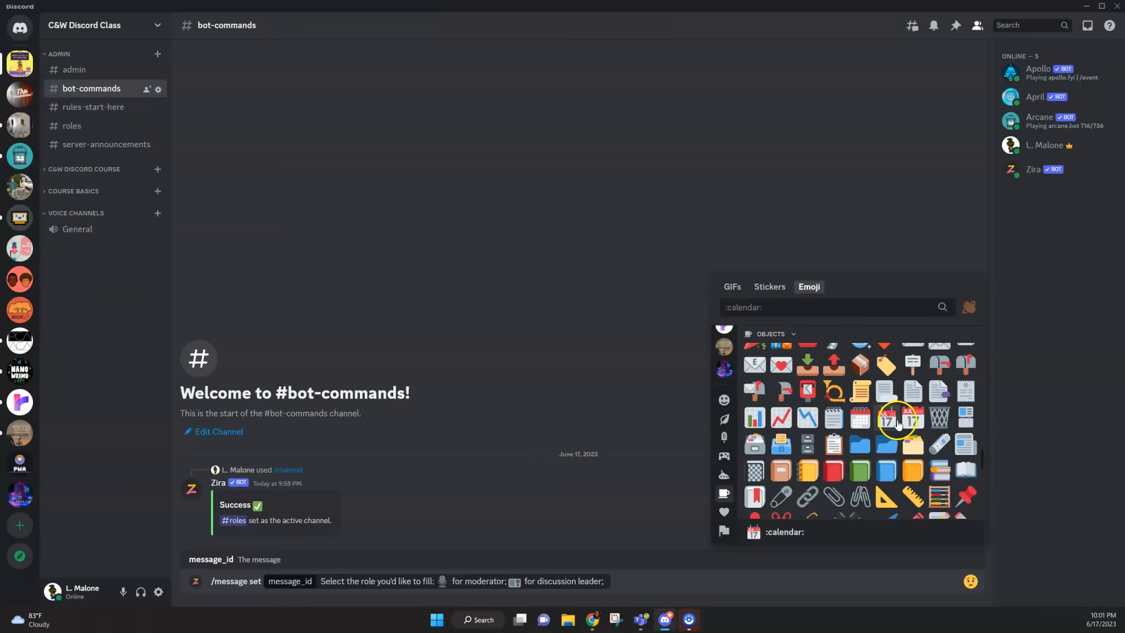
{"action": "left_click", "coordinate": [913, 391]}
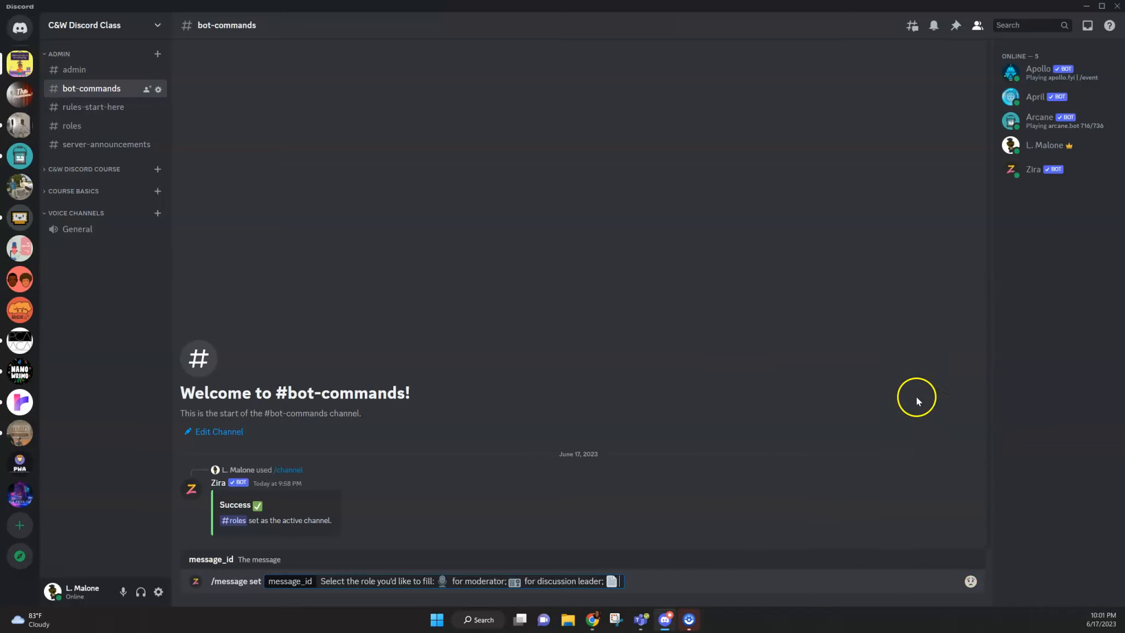
{"action": "type", "text": "for note taker;"}
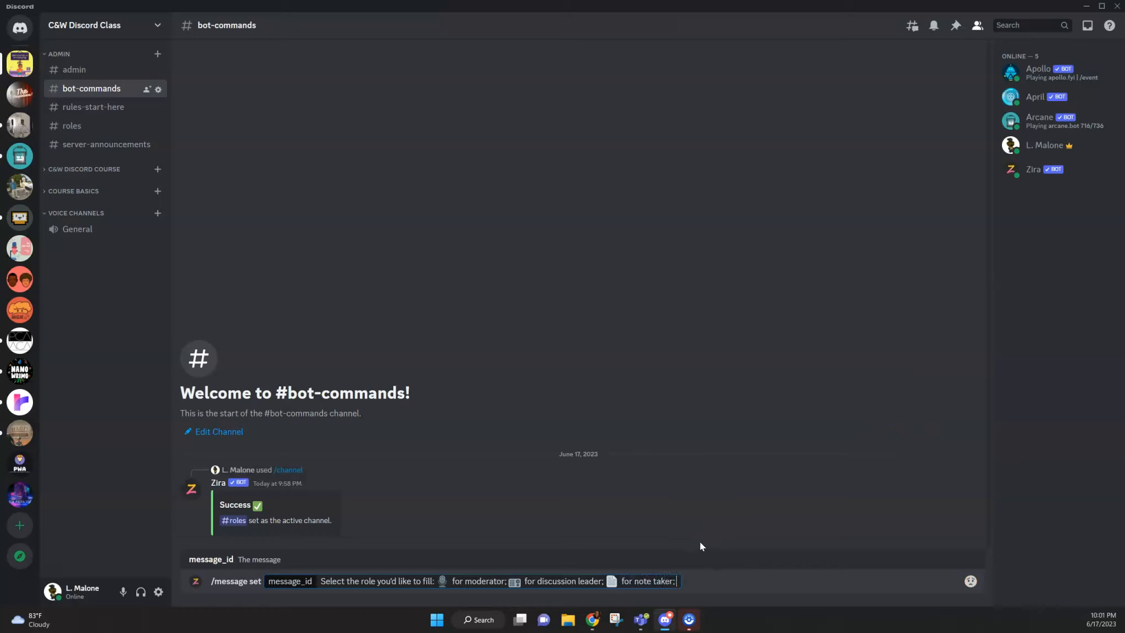
Step: Append the stopwatch emoji followed by "for organizer;" to the message_id text
{"action": "left_click", "coordinate": [970, 581]}
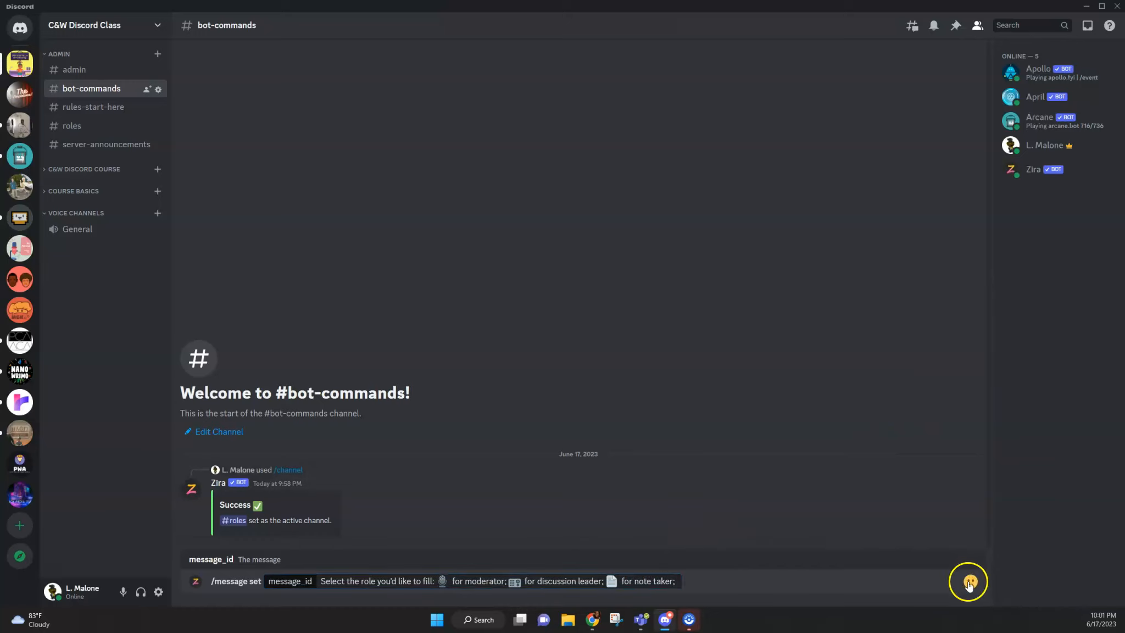
{"action": "left_click", "coordinate": [724, 532]}
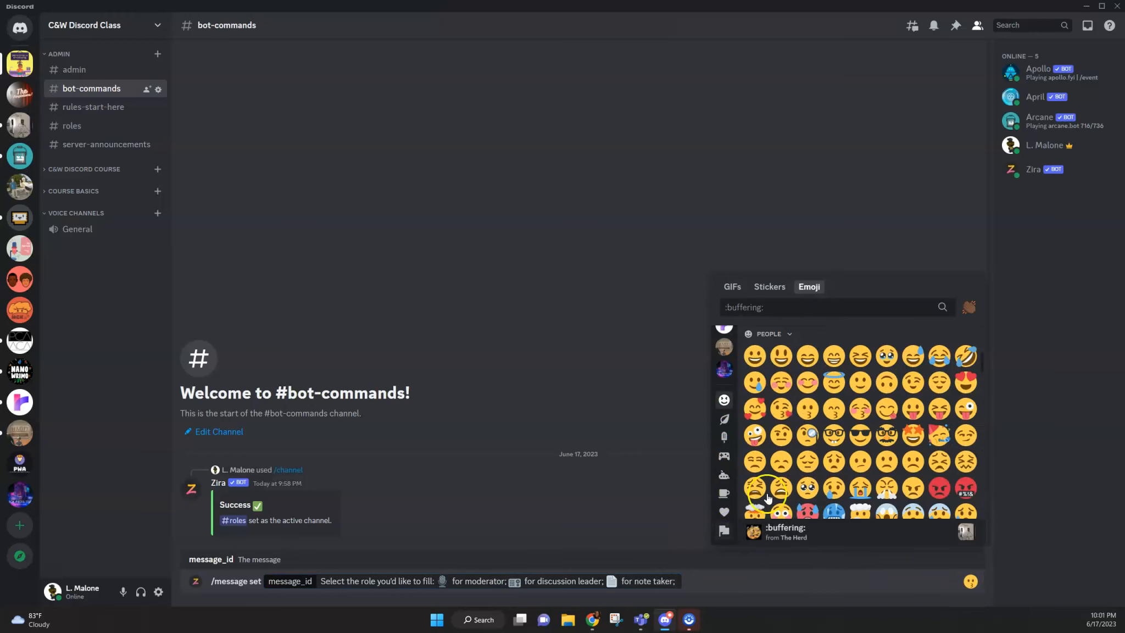
{"action": "left_click", "coordinate": [724, 494]}
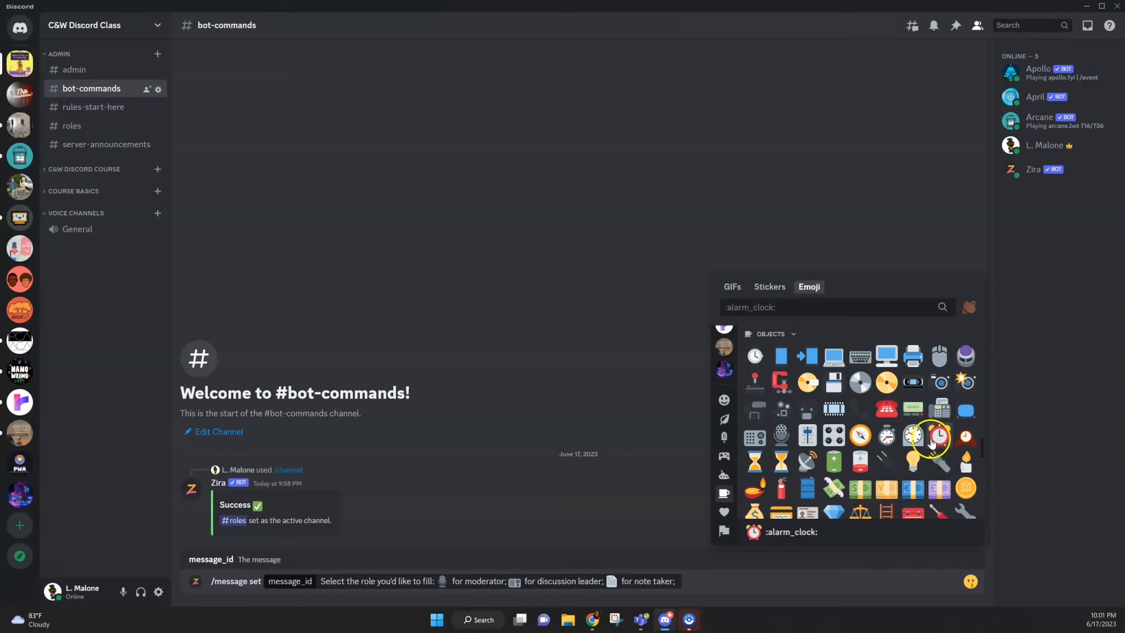
{"action": "left_click", "coordinate": [891, 438]}
{"action": "type", "text": "for organiz"}
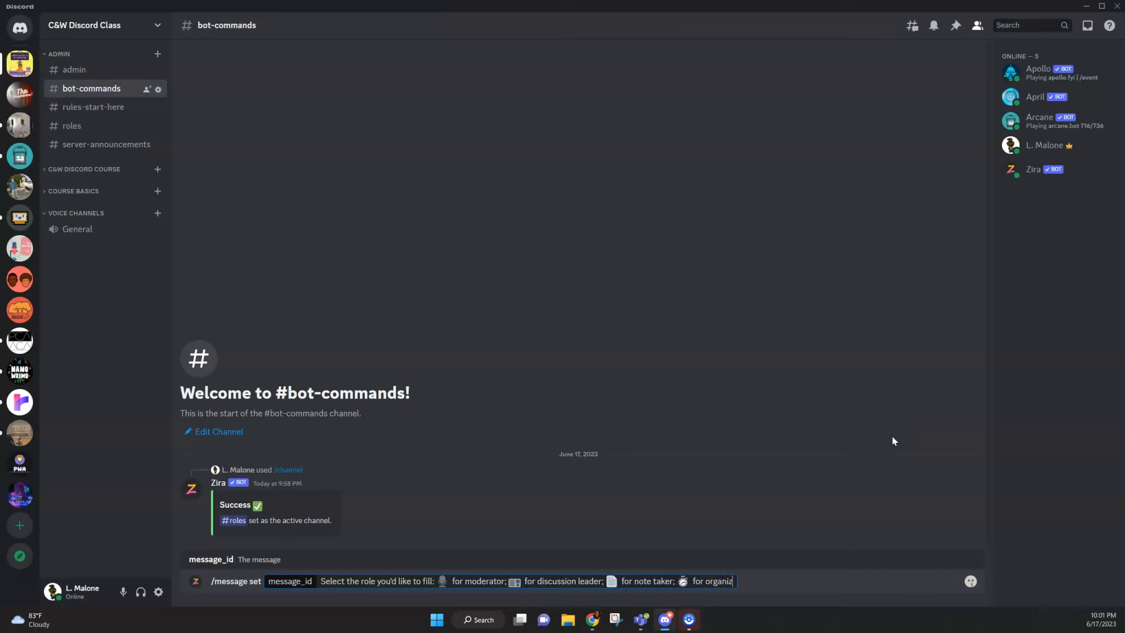
{"action": "type", "text": "er;"}
Step: Append the postbox emoji and "liaison" to the message_id text, and try to run the /message set command
{"action": "left_click", "coordinate": [971, 581]}
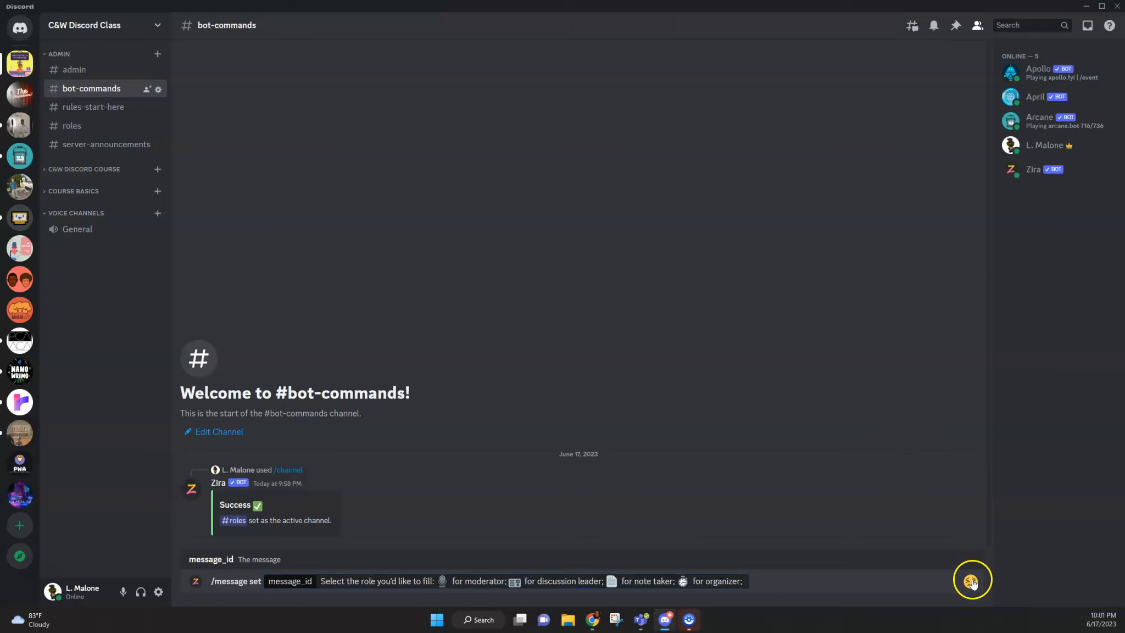
{"action": "left_click", "coordinate": [724, 531]}
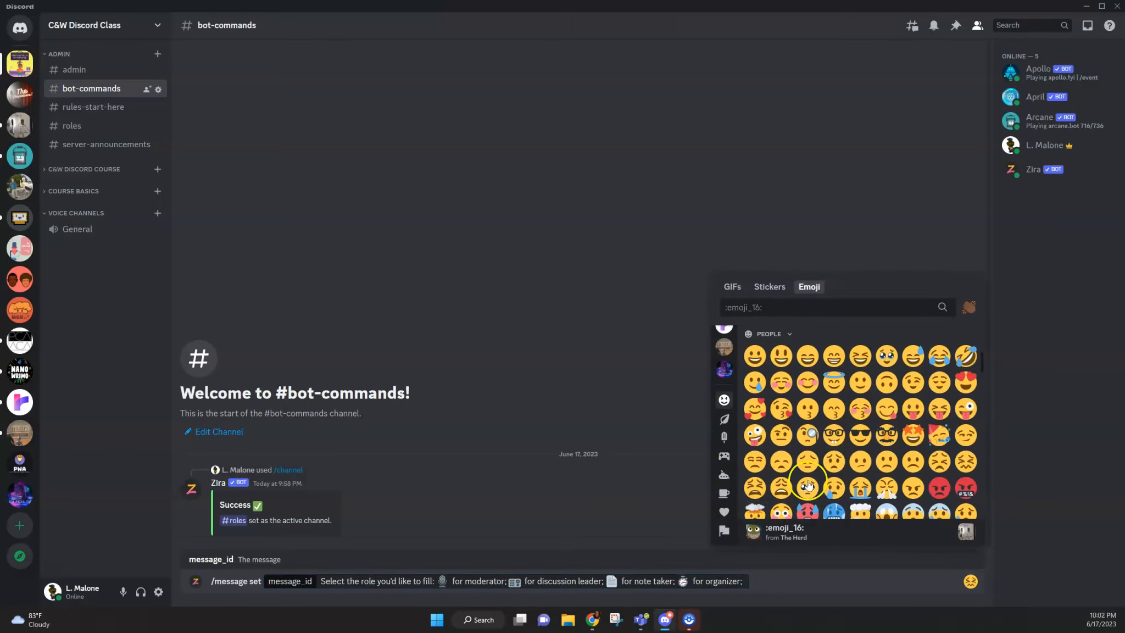
{"action": "left_click", "coordinate": [726, 495]}
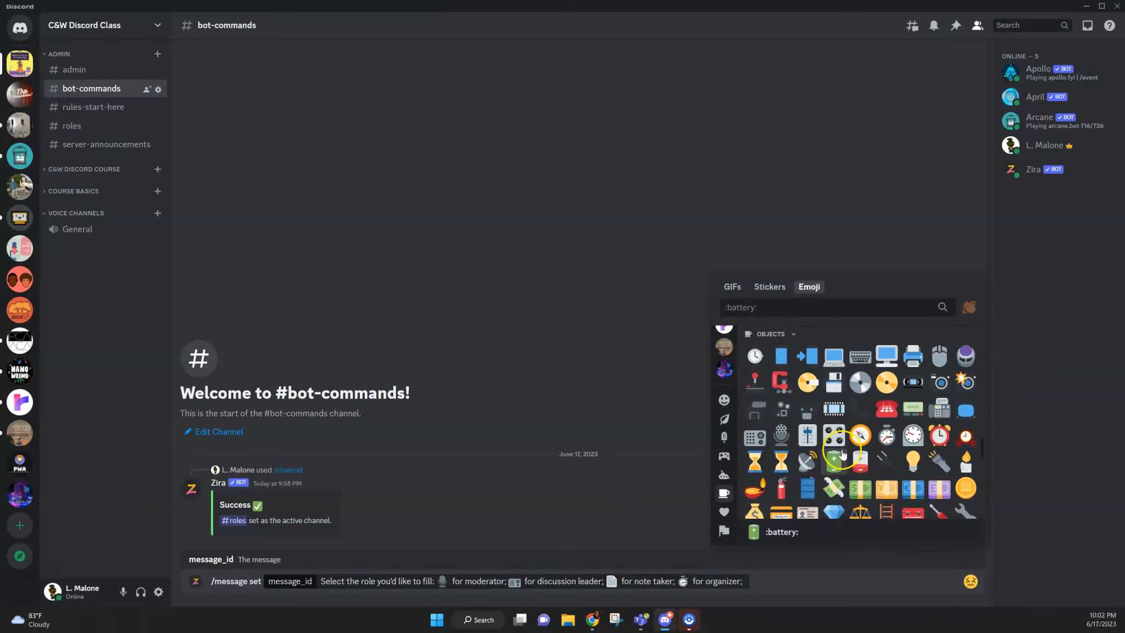
{"action": "scroll", "coordinate": [843, 454], "scroll_direction": "down", "scroll_amount": 2}
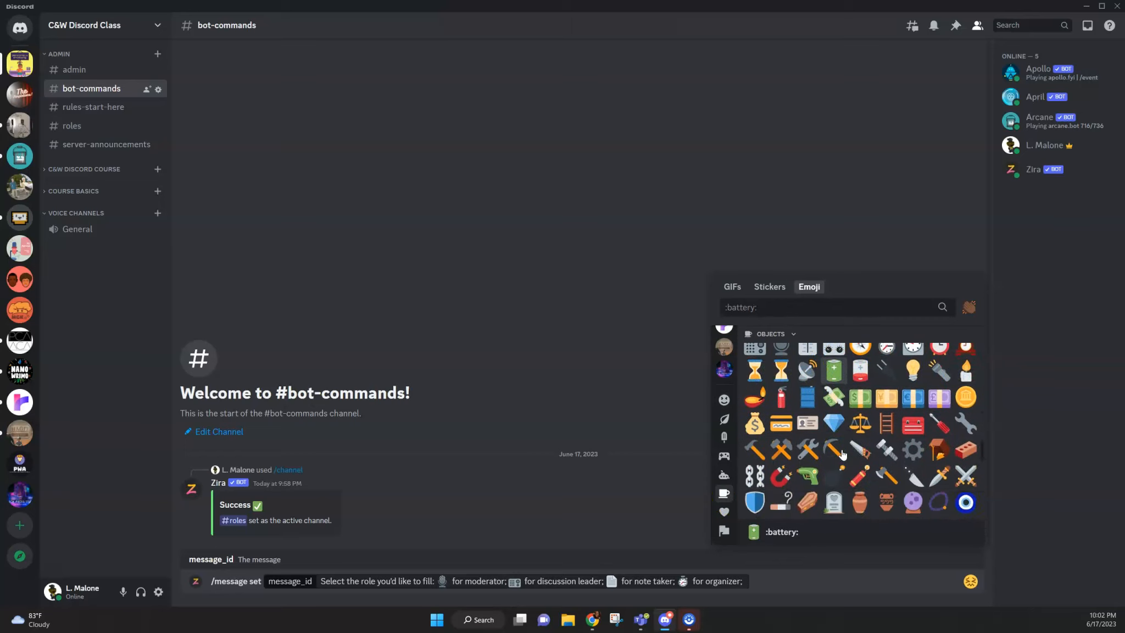
{"action": "scroll", "coordinate": [843, 454], "scroll_direction": "down", "scroll_amount": 3}
{"action": "scroll", "coordinate": [844, 453], "scroll_direction": "down", "scroll_amount": 3}
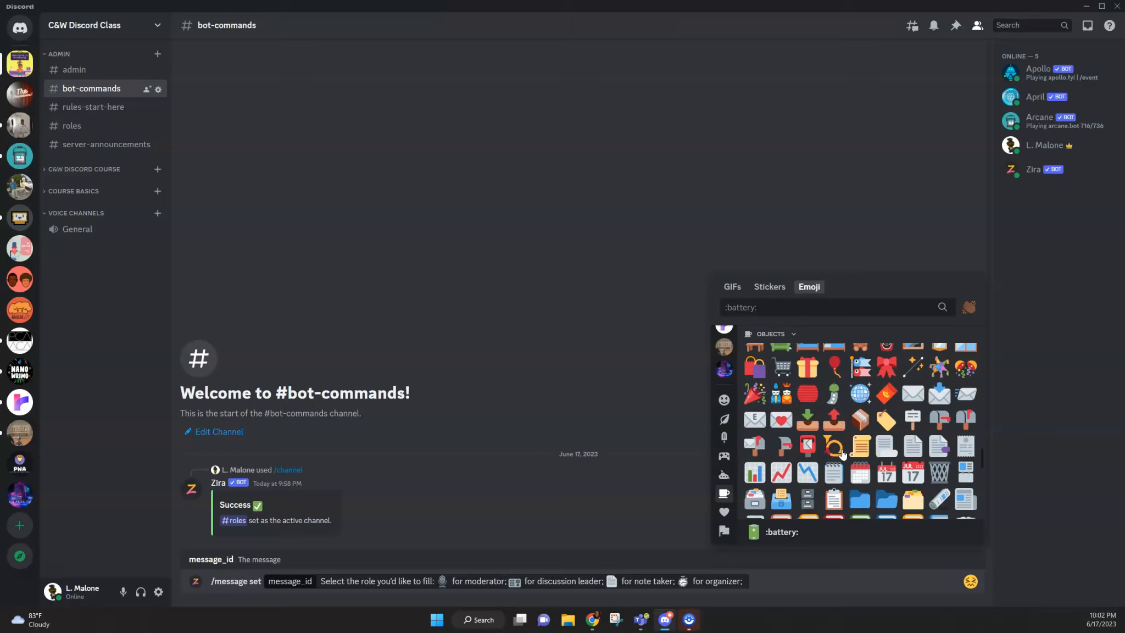
{"action": "scroll", "coordinate": [843, 453], "scroll_direction": "down", "scroll_amount": 1}
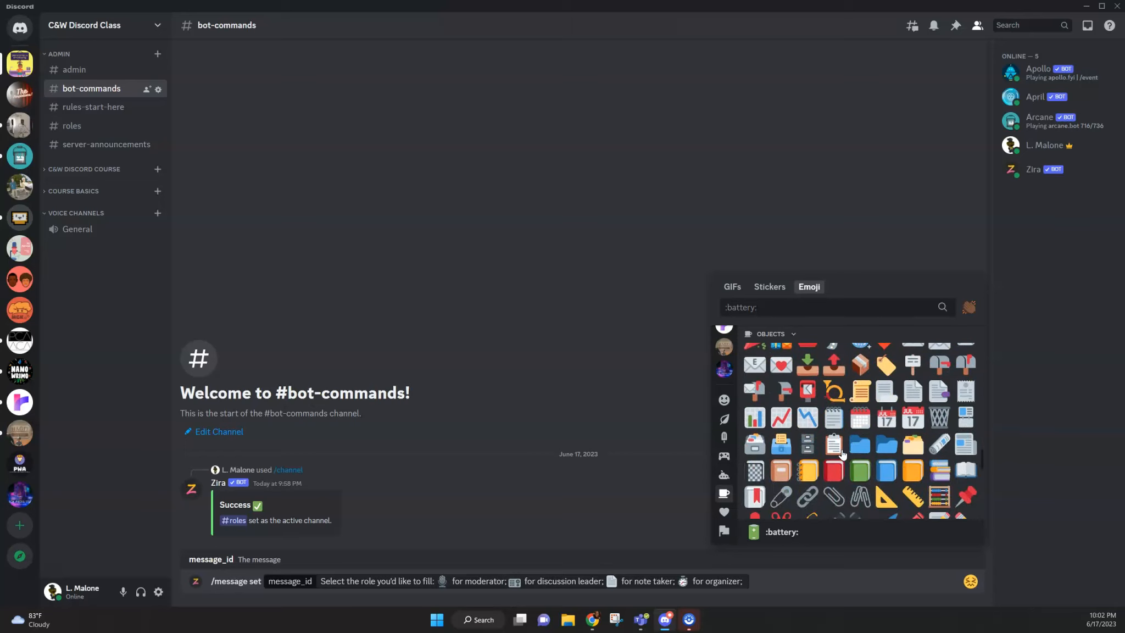
{"action": "left_click", "coordinate": [805, 394]}
{"action": "type", "text": "liaison"}
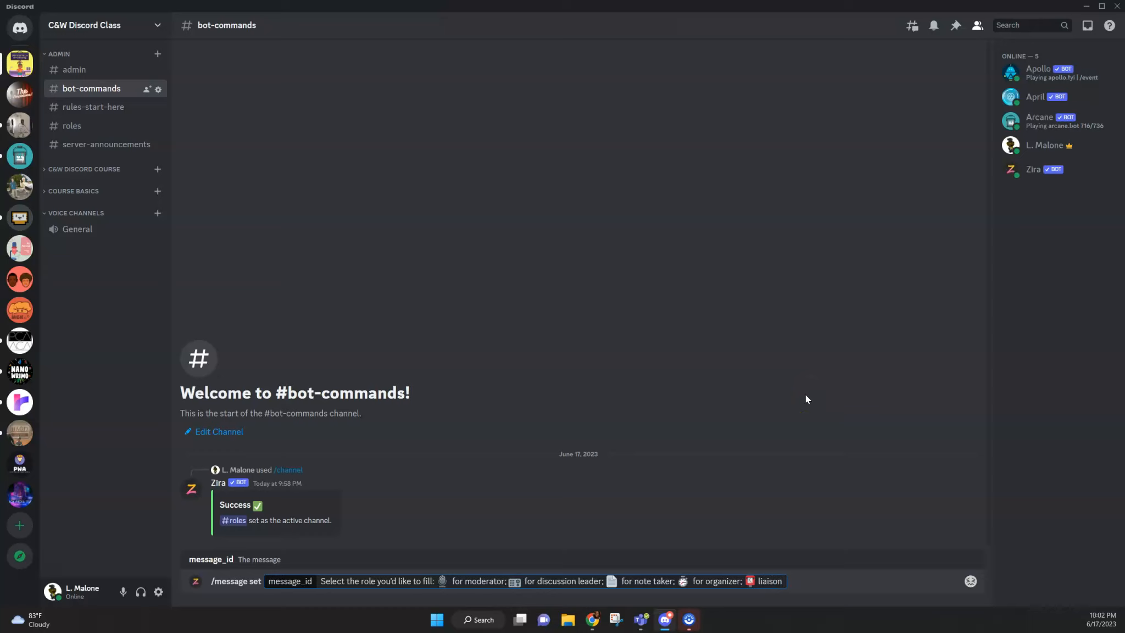
{"action": "key", "text": "Return"}
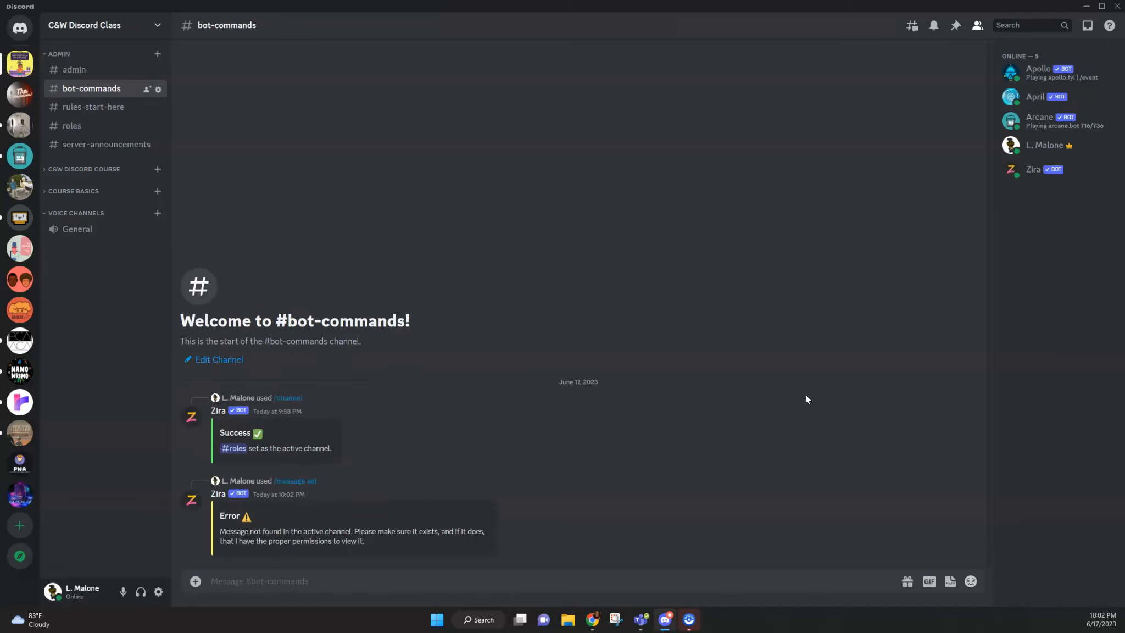
Step: Read Zira's reply to the /message set command in the bot-commands channel
{"action": "left_click_drag", "start_coordinate": [324, 532], "coordinate": [414, 545]}
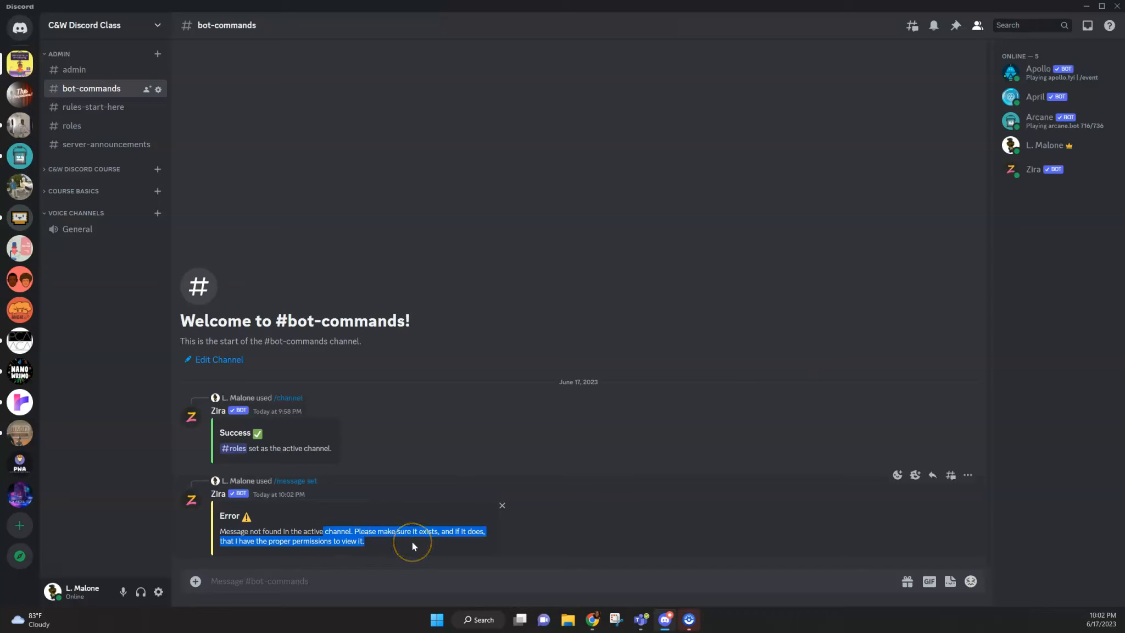
{"action": "left_click", "coordinate": [412, 541]}
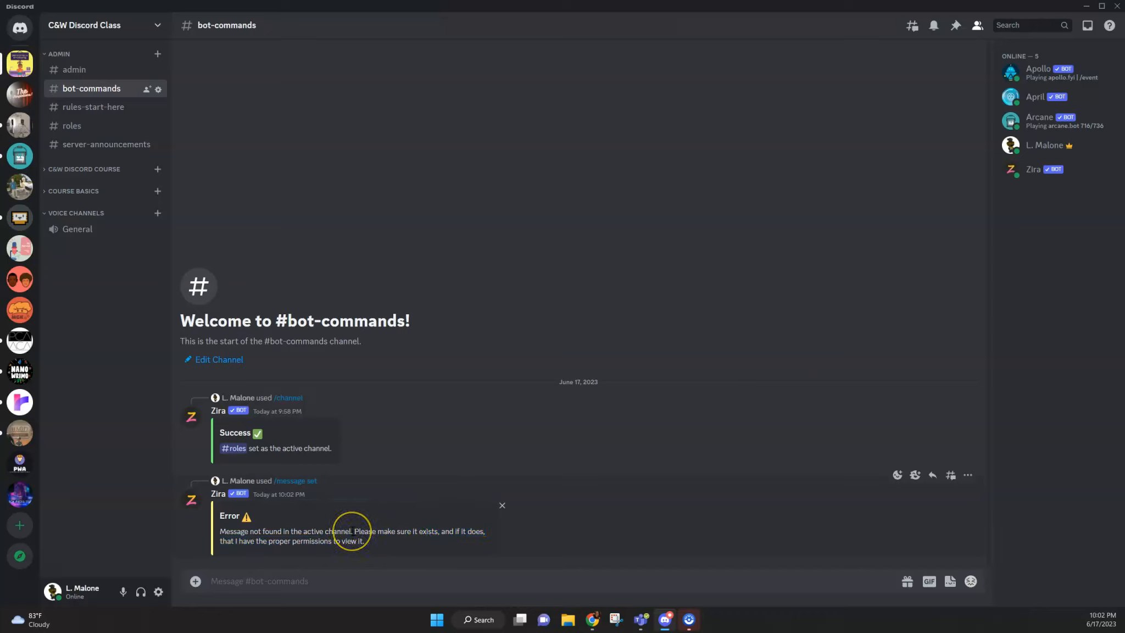
{"action": "left_click_drag", "start_coordinate": [268, 541], "coordinate": [405, 545]}
{"action": "left_click", "coordinate": [405, 545]}
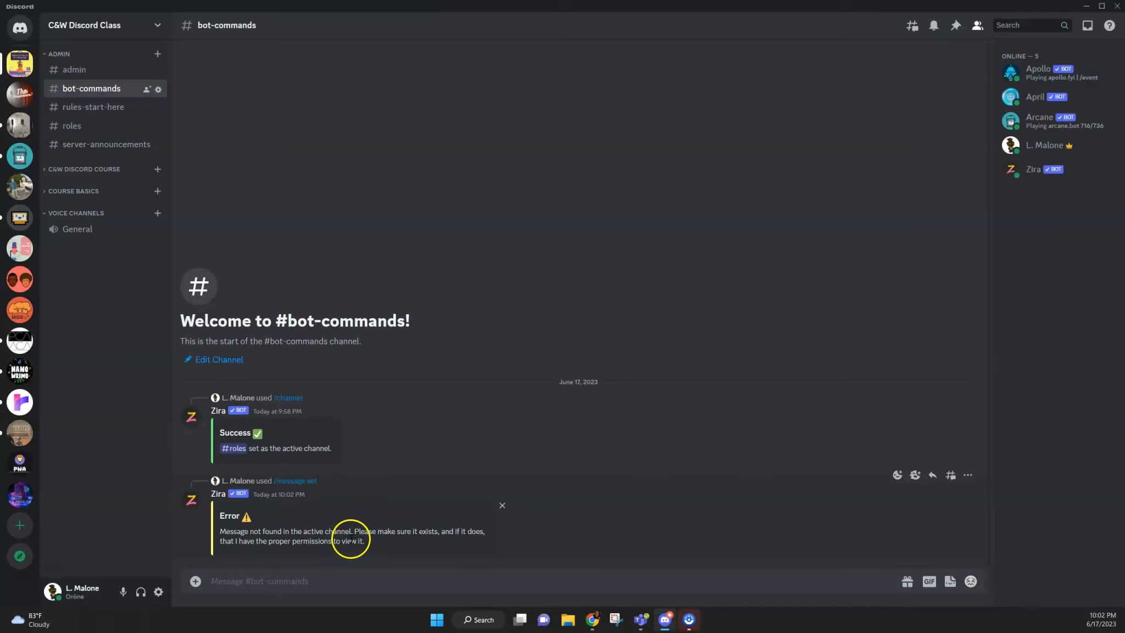
Step: Add Zira to the roles channel's advanced permissions, review its permission options and close the channel settings
{"action": "left_click", "coordinate": [75, 124]}
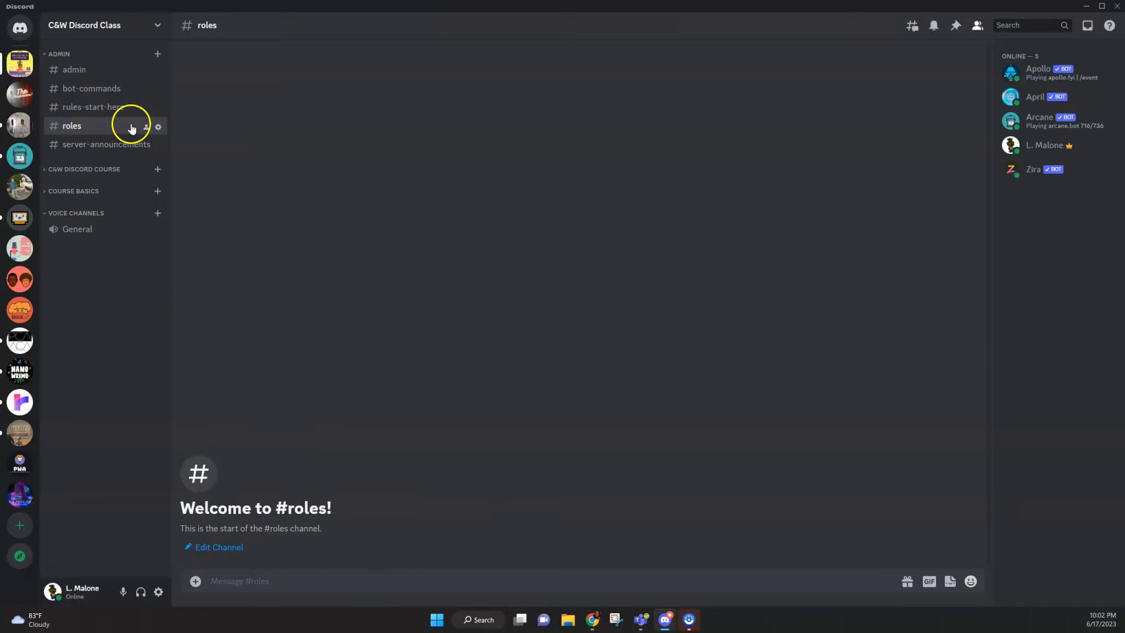
{"action": "left_click", "coordinate": [158, 127]}
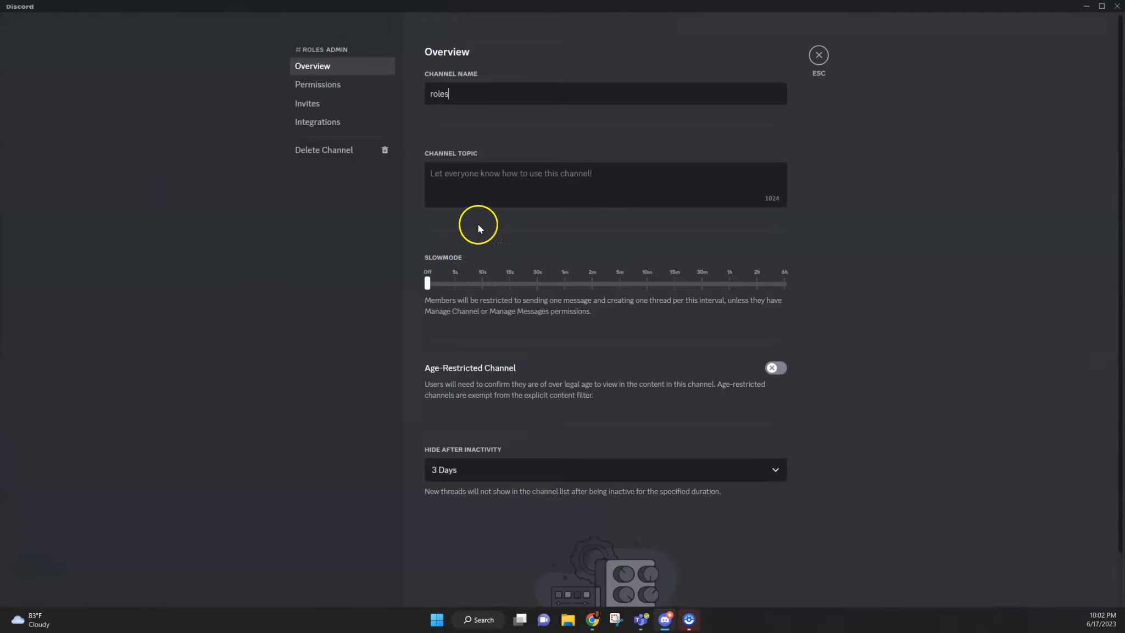
{"action": "left_click", "coordinate": [320, 86]}
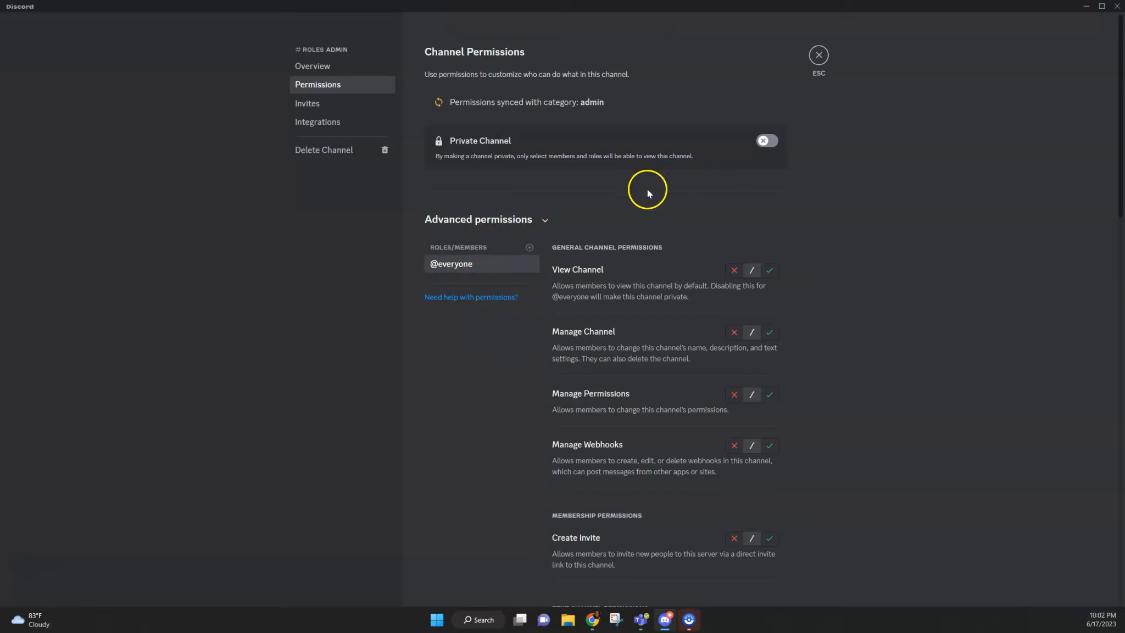
{"action": "left_click", "coordinate": [529, 249]}
{"action": "scroll", "coordinate": [477, 355], "scroll_direction": "down", "scroll_amount": 2}
{"action": "left_click", "coordinate": [439, 323]}
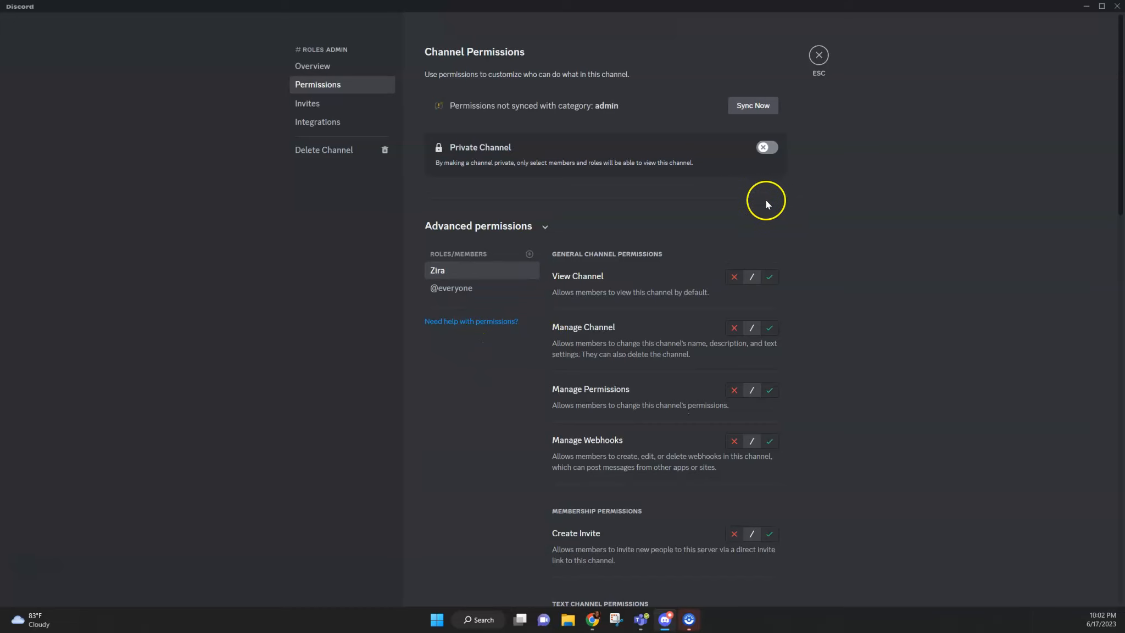
{"action": "scroll", "coordinate": [802, 300], "scroll_direction": "down", "scroll_amount": 5}
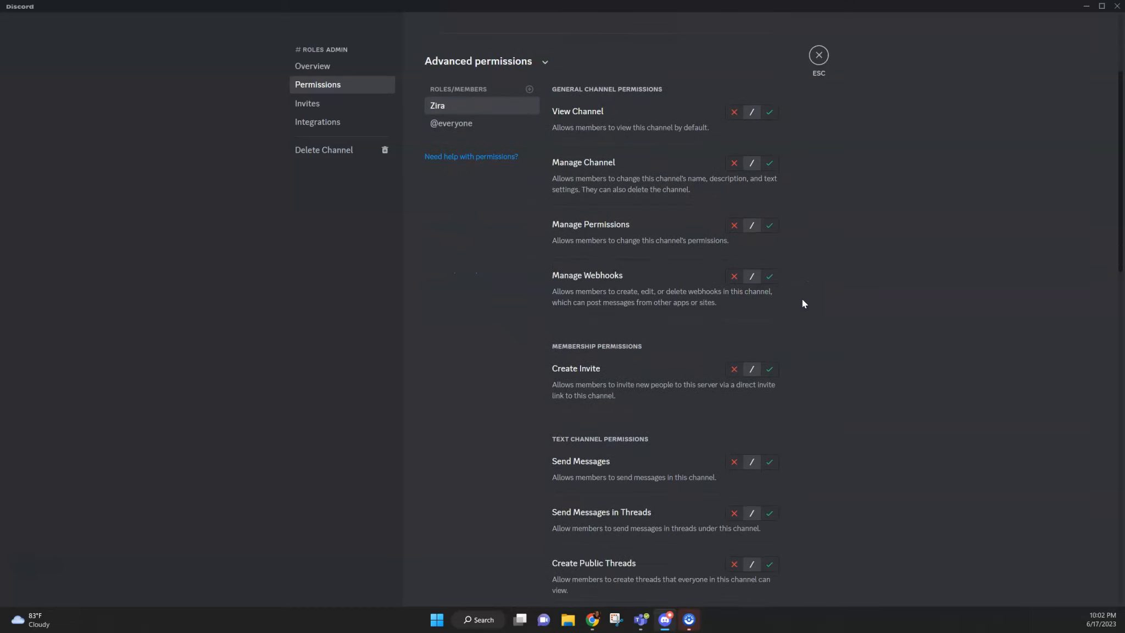
{"action": "scroll", "coordinate": [802, 300], "scroll_direction": "up", "scroll_amount": 5}
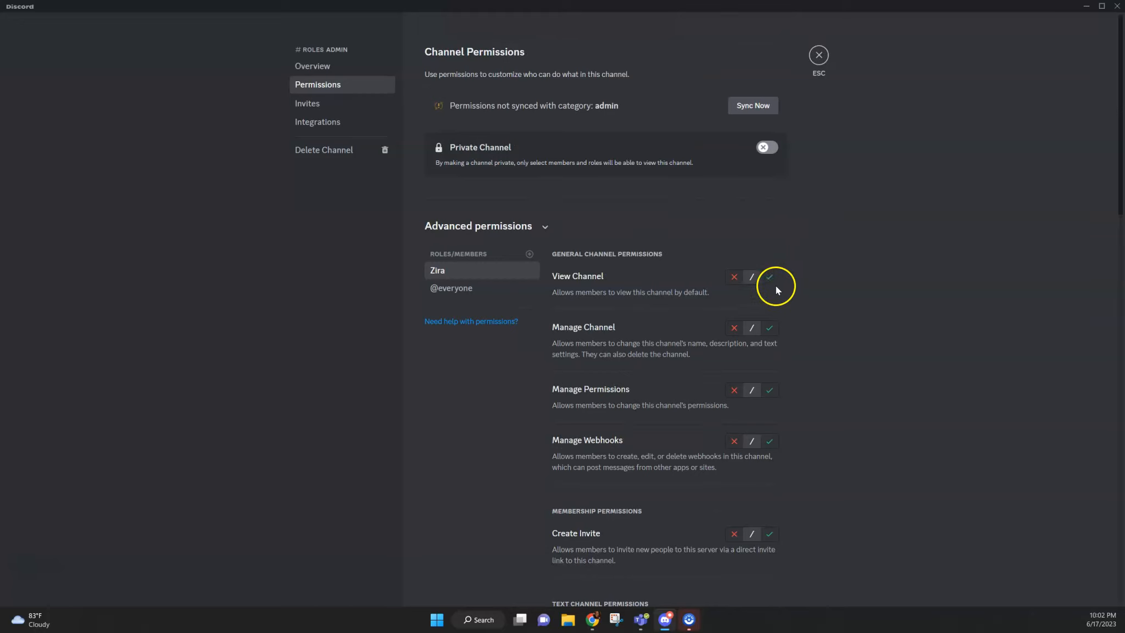
{"action": "left_click", "coordinate": [818, 56]}
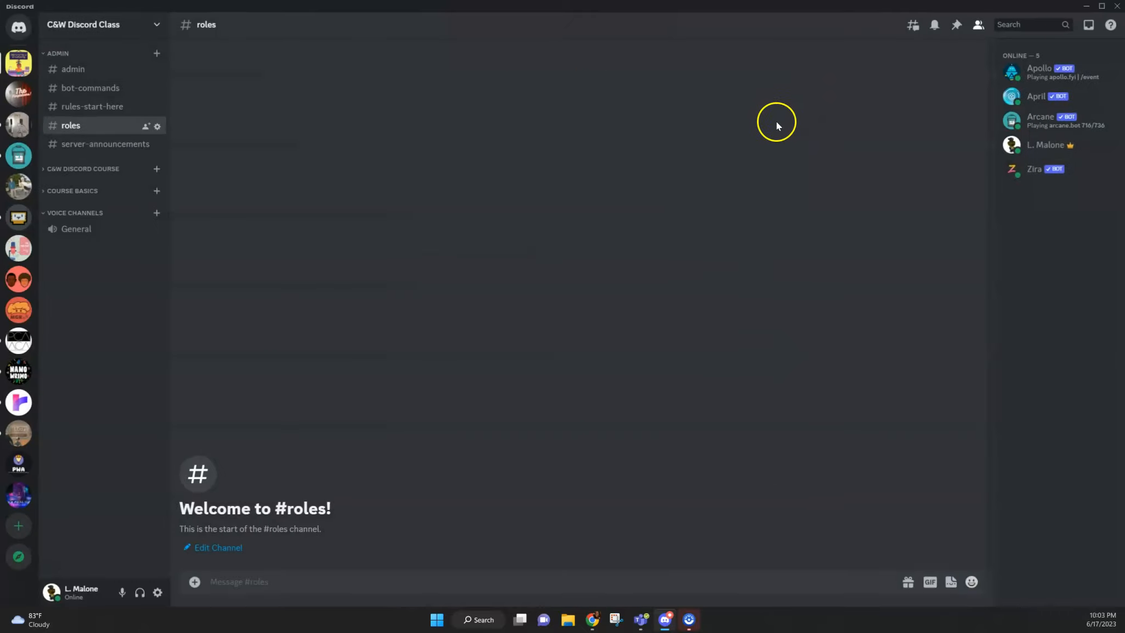
Step: Start a new /message set command in bot-commands with "Please select the role you'd like to fill:" as message_id
{"action": "left_click", "coordinate": [101, 106]}
{"action": "left_click", "coordinate": [105, 88]}
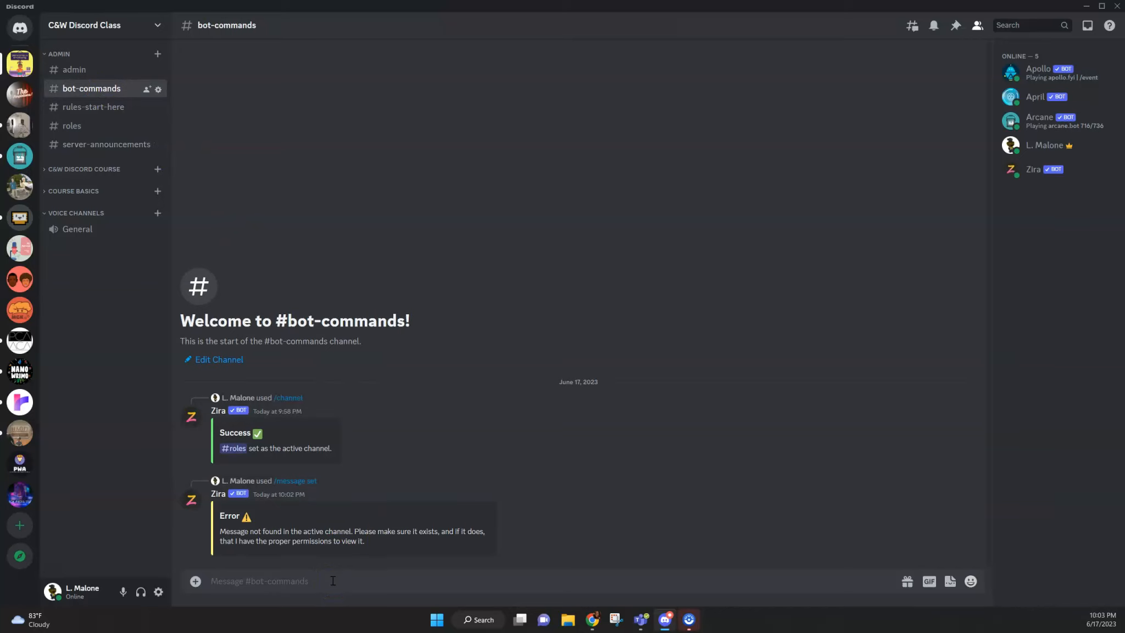
{"action": "type", "text": "/"}
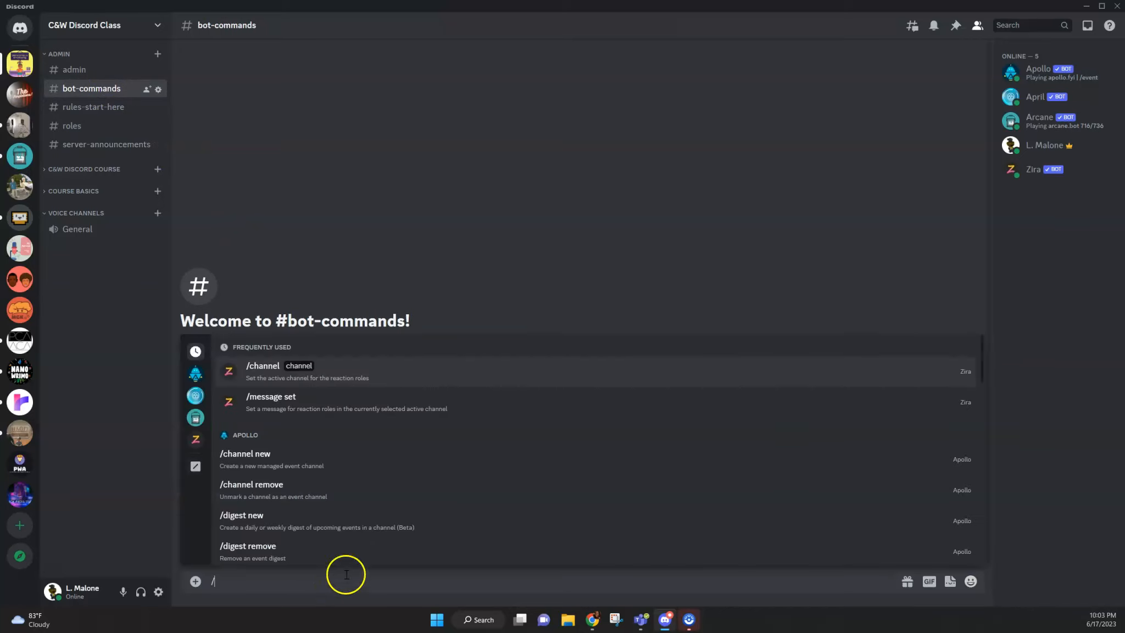
{"action": "left_click", "coordinate": [262, 409]}
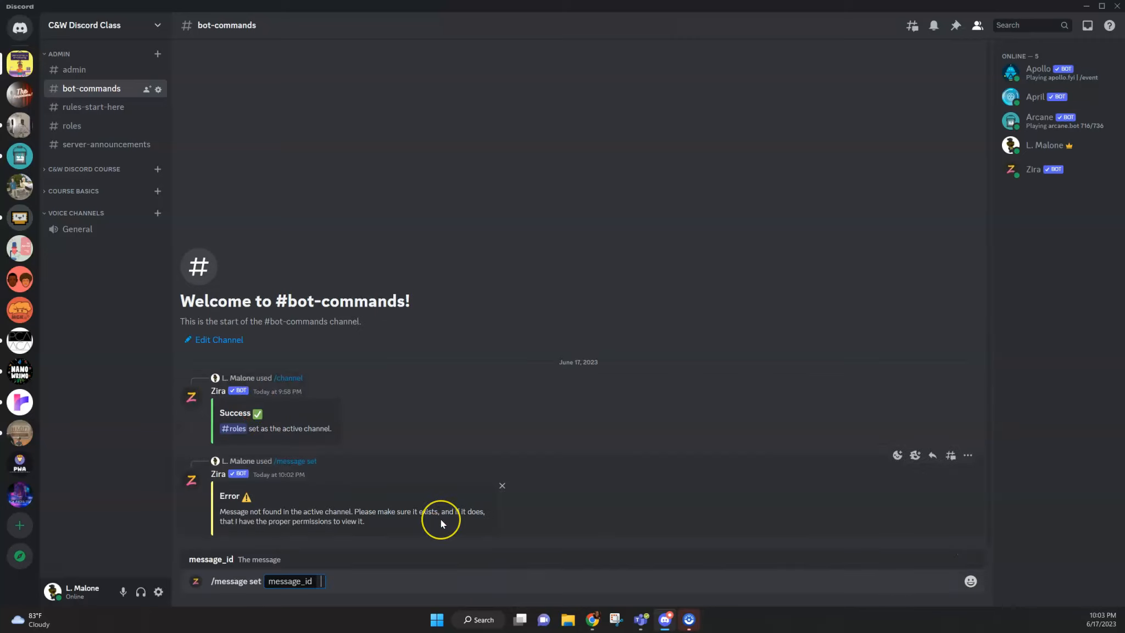
{"action": "type", "text": "Please se"}
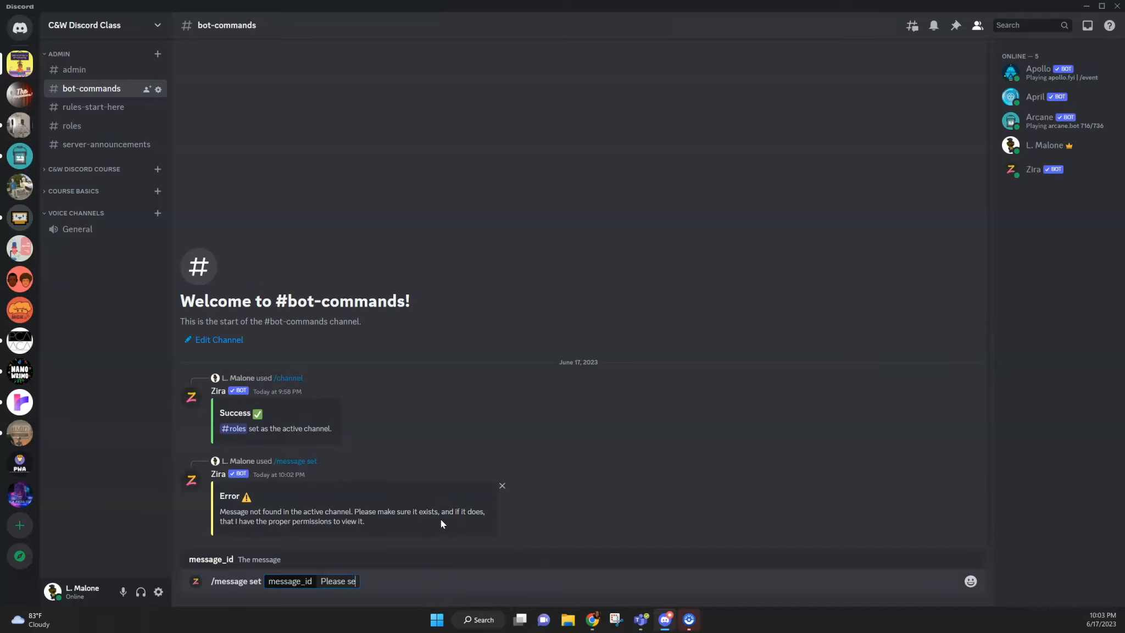
{"action": "type", "text": "lect the role you'd like to fill"}
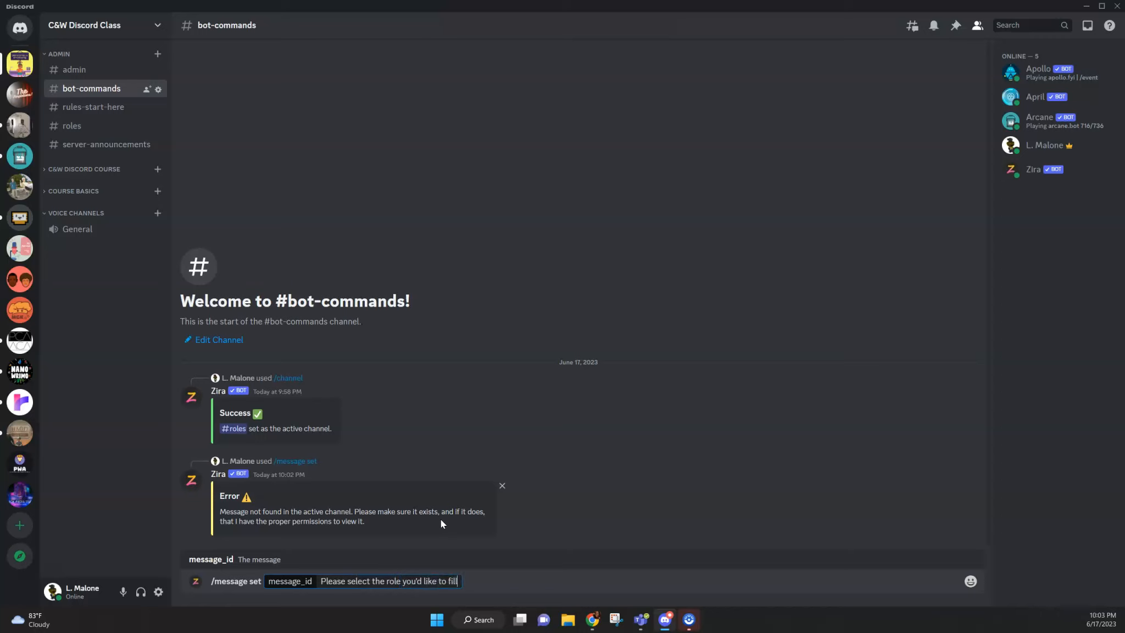
{"action": "type", "text": ":"}
Step: Append the radio emoji followed by "moderator;" to the new message_id text
{"action": "left_click", "coordinate": [967, 581]}
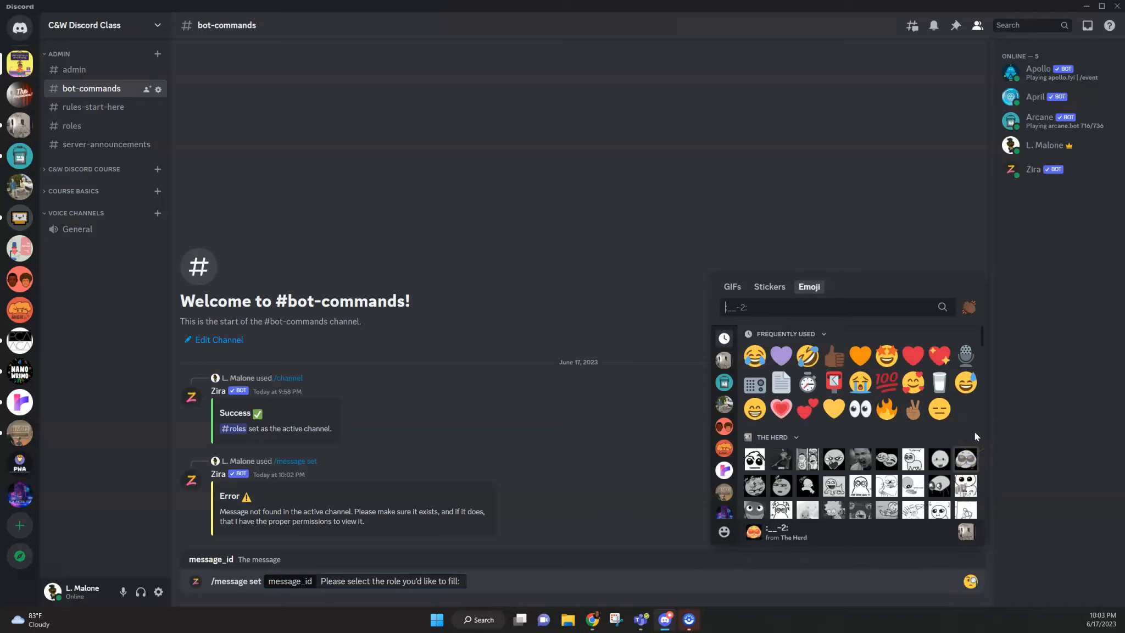
{"action": "left_click", "coordinate": [755, 384]}
{"action": "type", "text": "moderator;"}
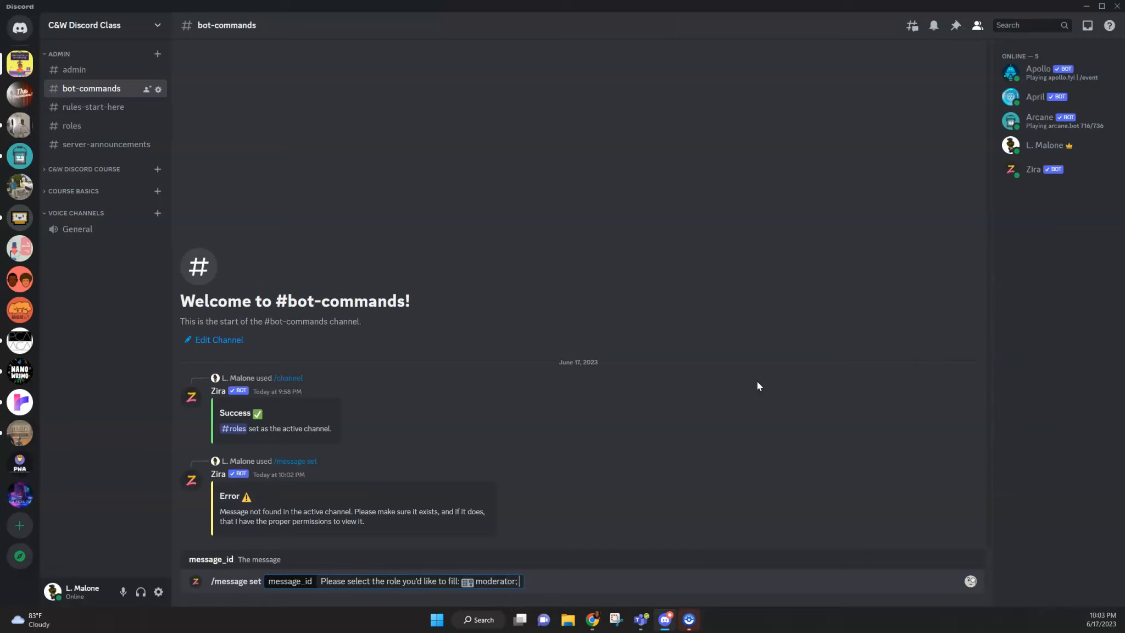
Step: Append the studio microphone emoji followed by "for discussion leader;" to the message_id text
{"action": "left_click", "coordinate": [970, 581]}
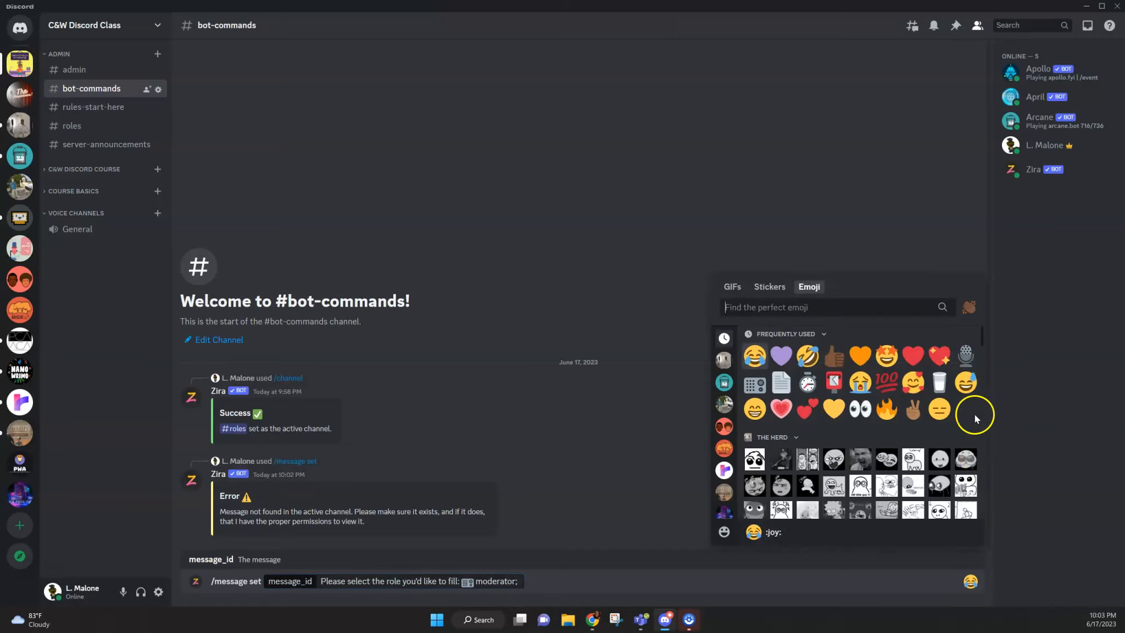
{"action": "left_click", "coordinate": [965, 355]}
{"action": "type", "text": "for discussion leader;"}
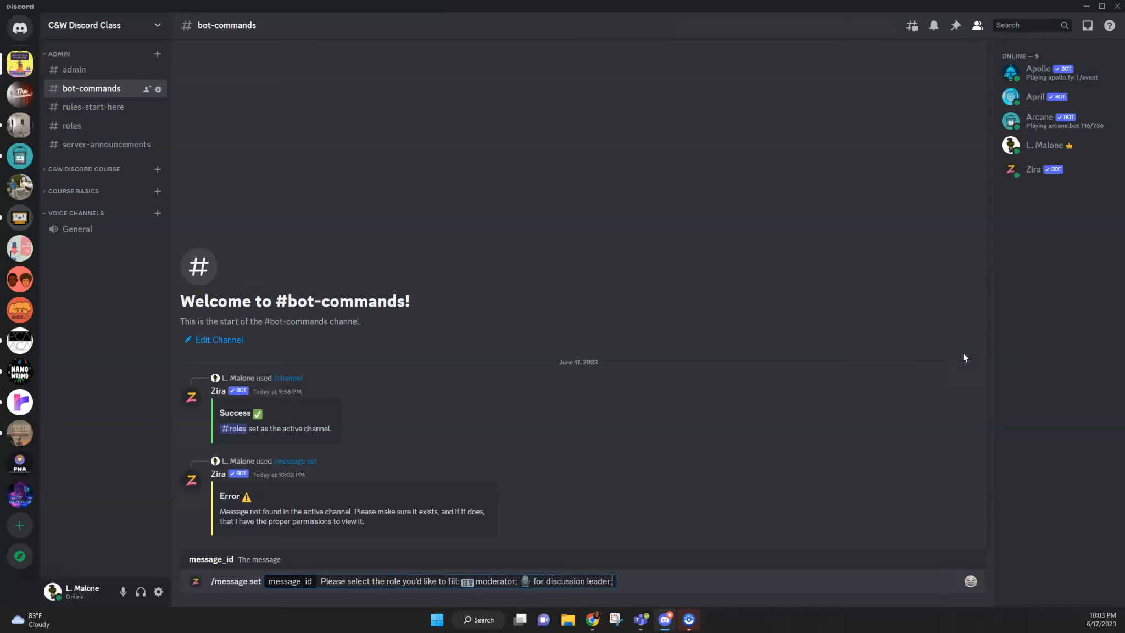
Step: Append the page emoji followed by "for note taker;" to the message_id text
{"action": "left_click", "coordinate": [970, 581]}
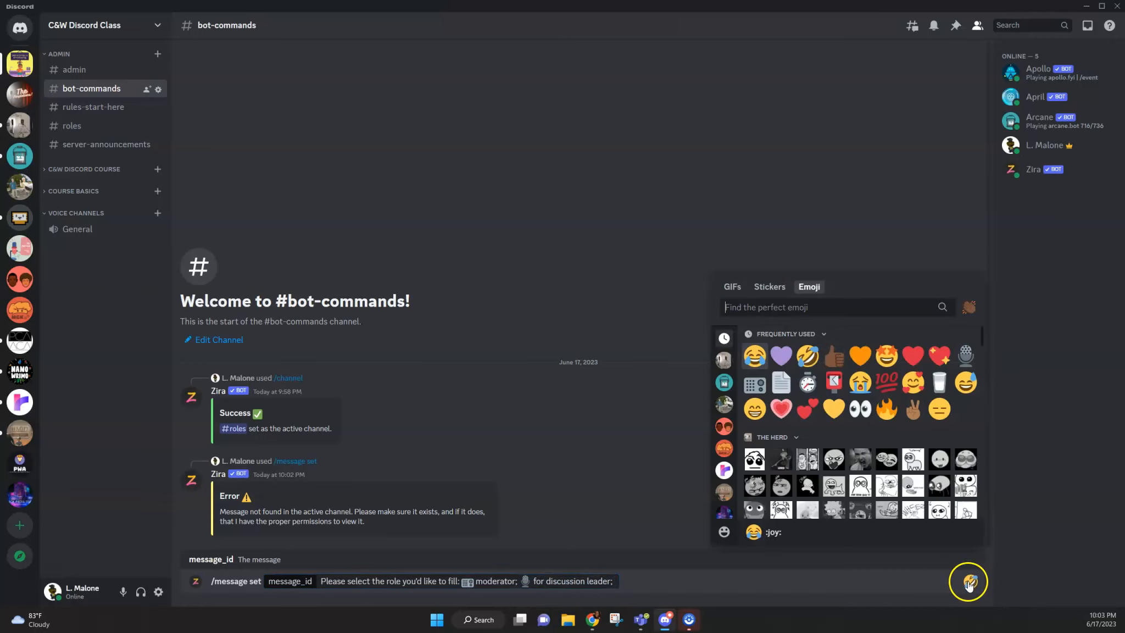
{"action": "left_click", "coordinate": [782, 382]}
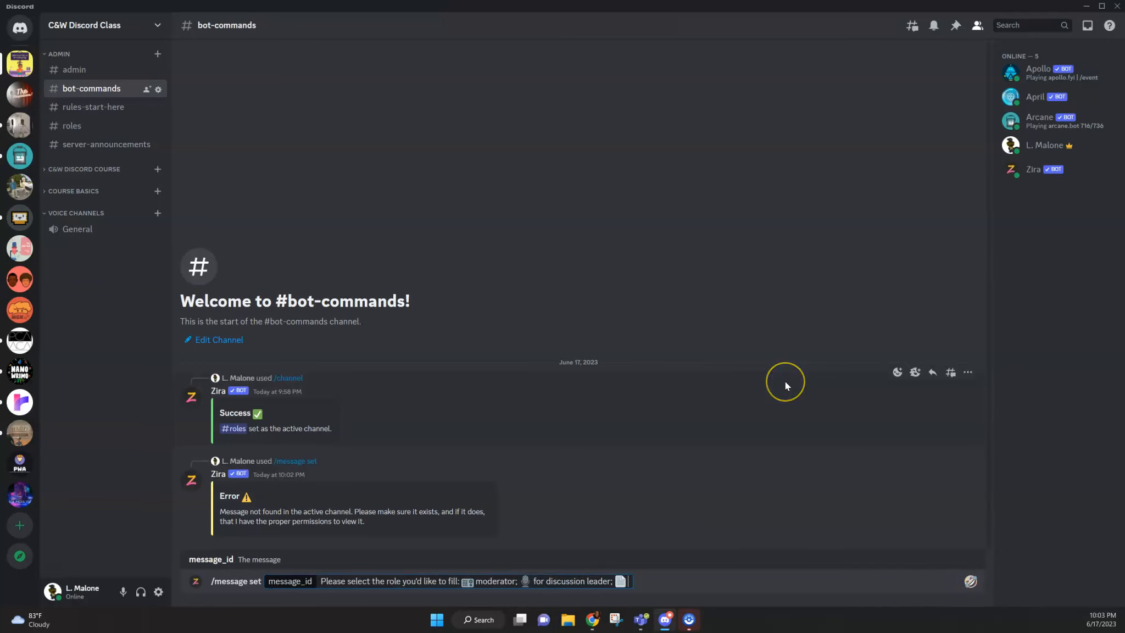
{"action": "type", "text": "for note taker;"}
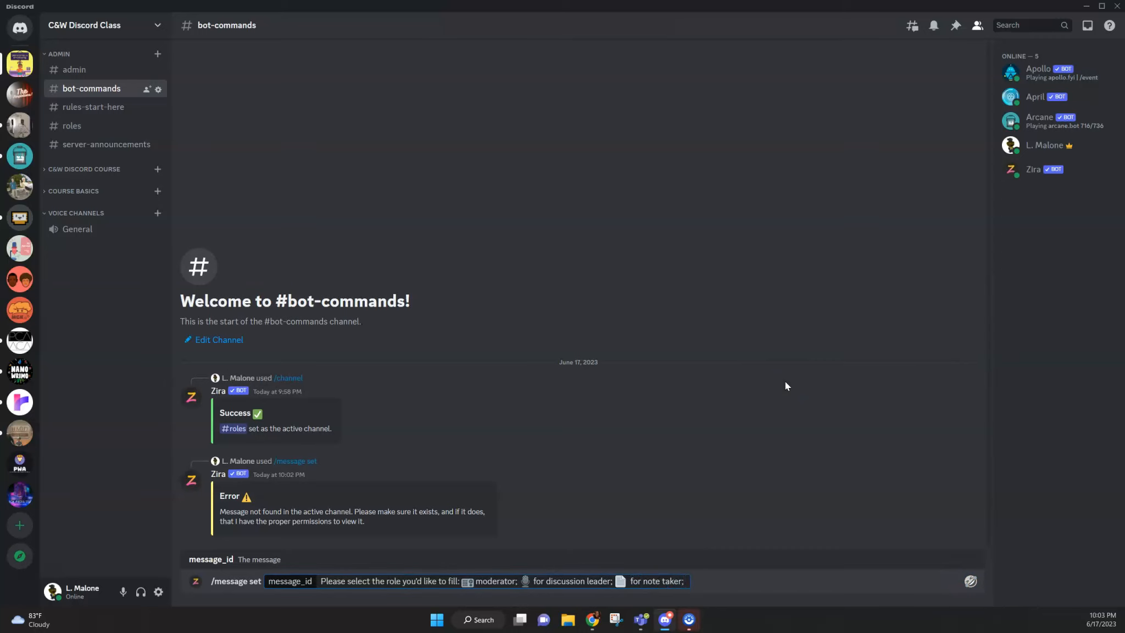
Step: Complete the message_id text with the stopwatch emoji and "for organizer;", plus the postbox emoji and "for liaison"
{"action": "left_click", "coordinate": [970, 581]}
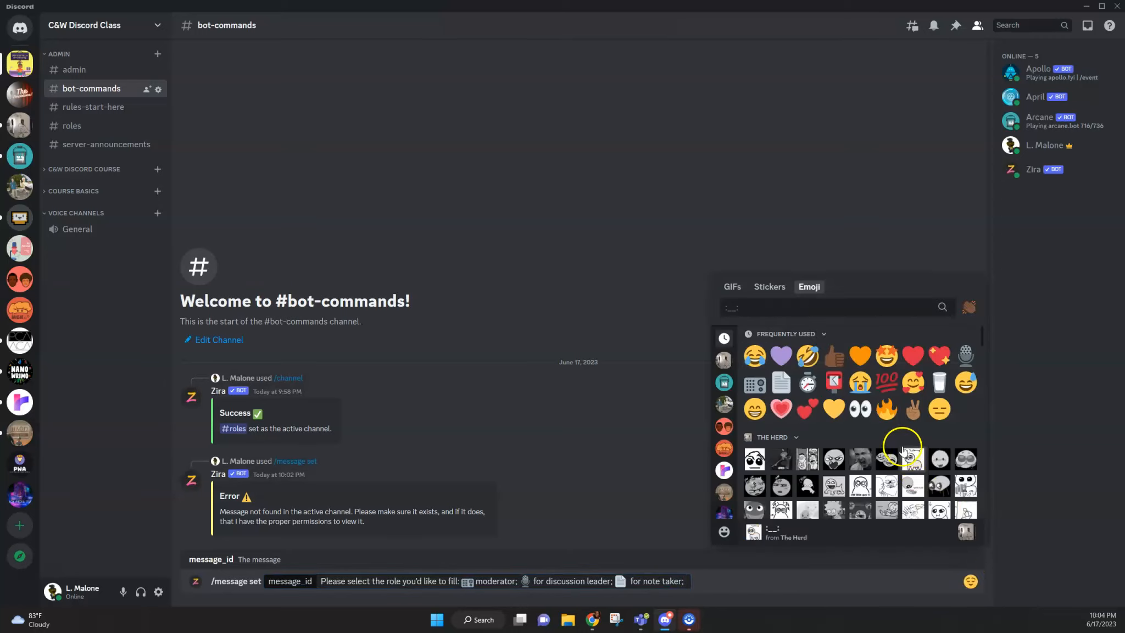
{"action": "left_click", "coordinate": [806, 380]}
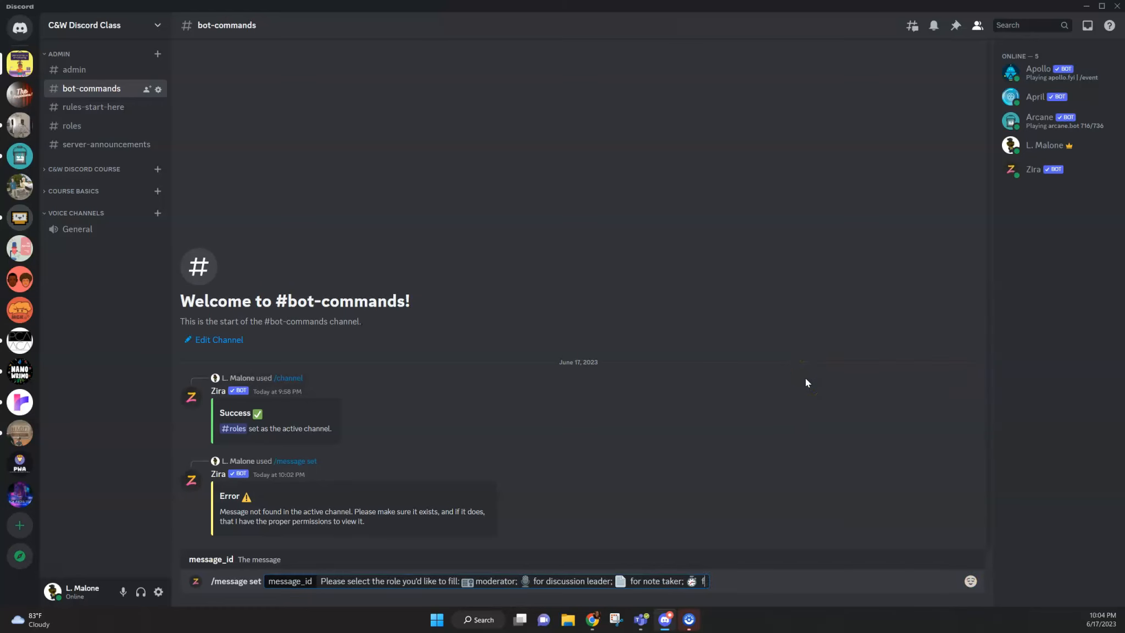
{"action": "type", "text": "for organizer;"}
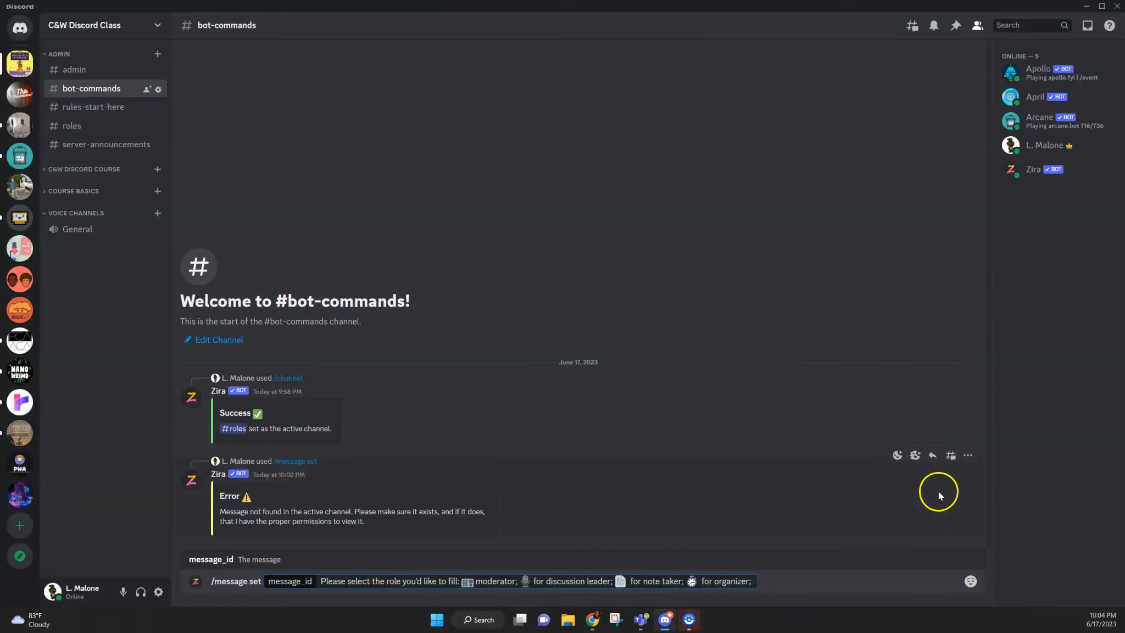
{"action": "left_click", "coordinate": [971, 581]}
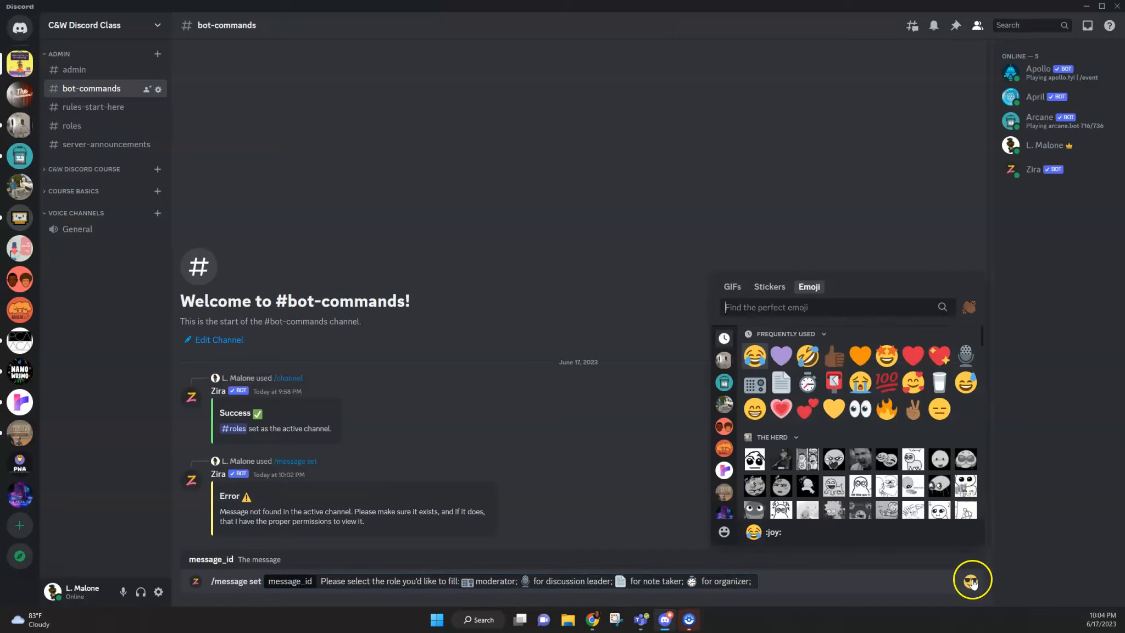
{"action": "left_click", "coordinate": [832, 383]}
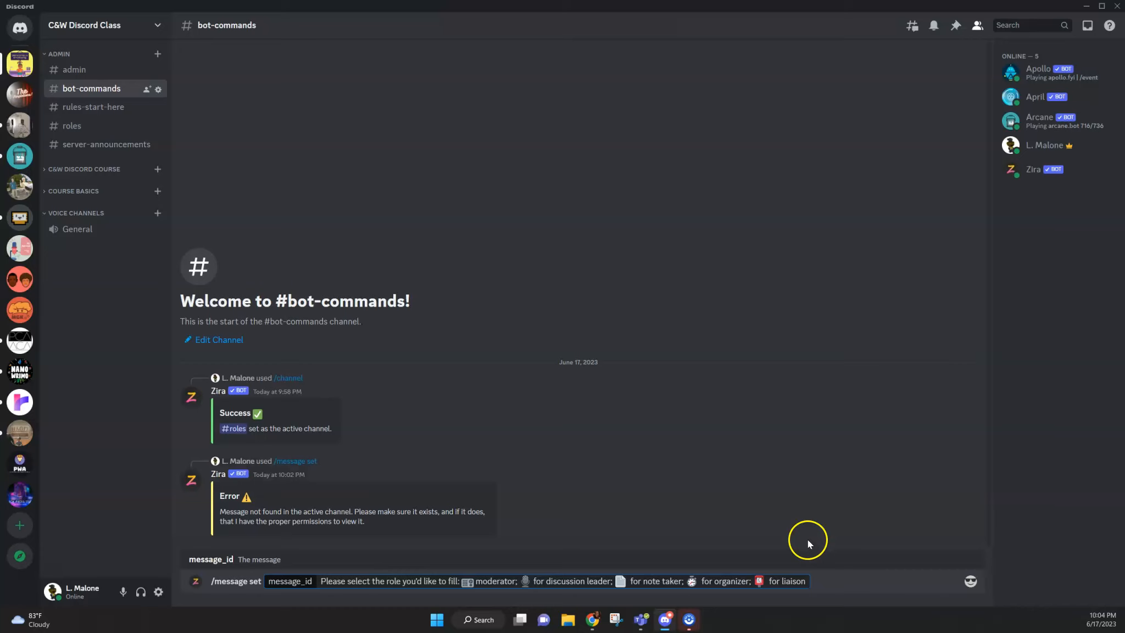
Step: Copy the whole /message set command text and submit the command to Zira
{"action": "triple_click", "coordinate": [791, 582]}
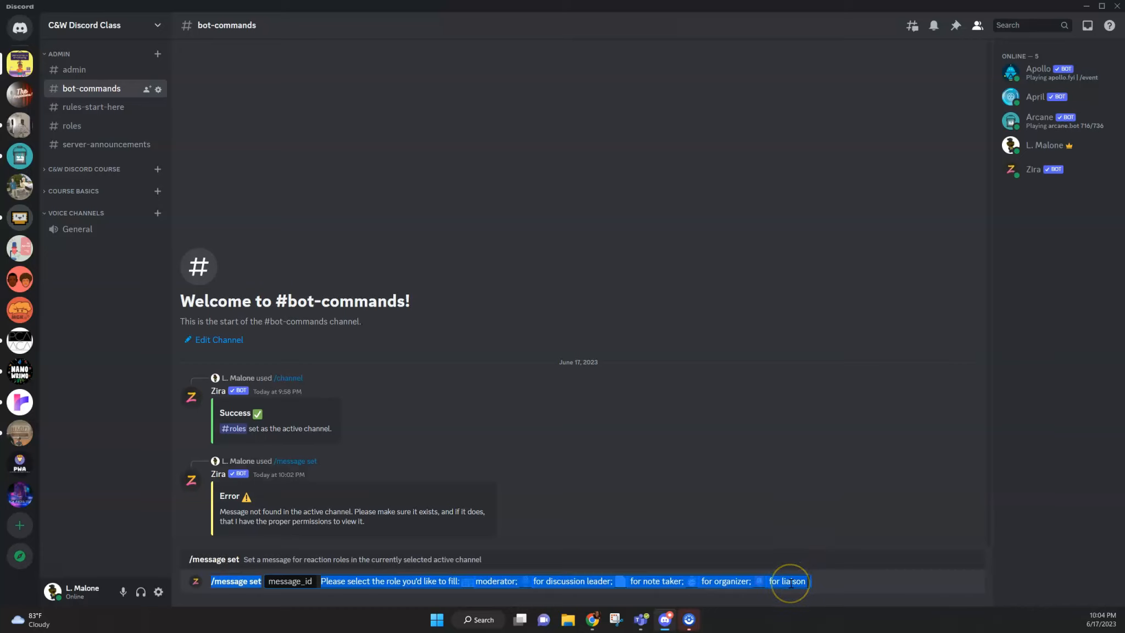
{"action": "triple_click", "coordinate": [791, 583]}
{"action": "left_click", "coordinate": [791, 583]}
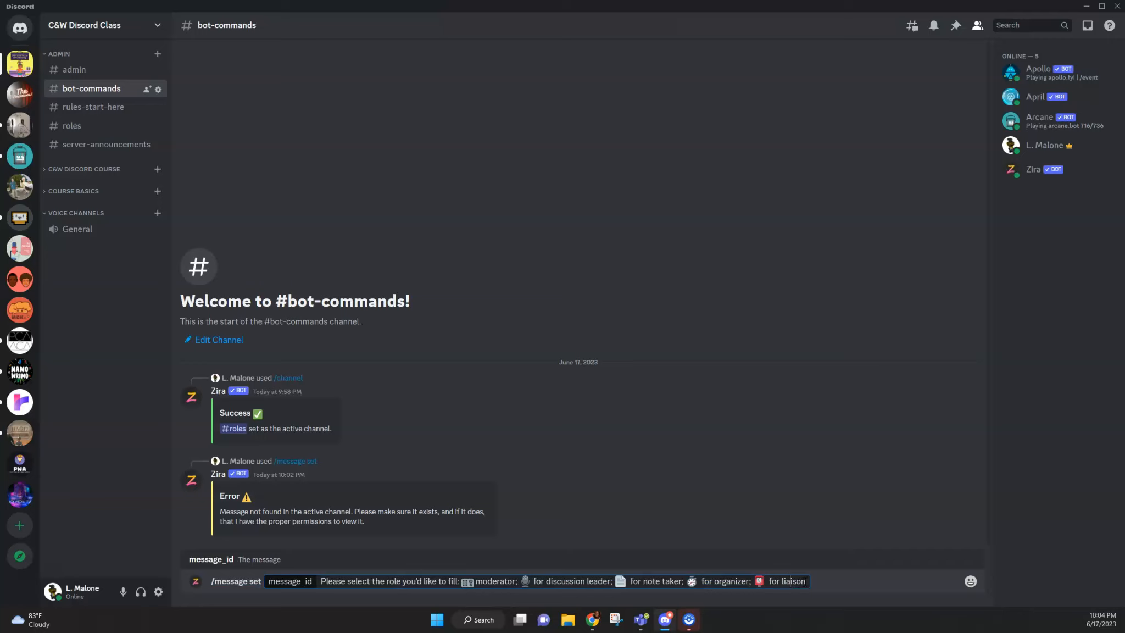
{"action": "key", "text": "Return"}
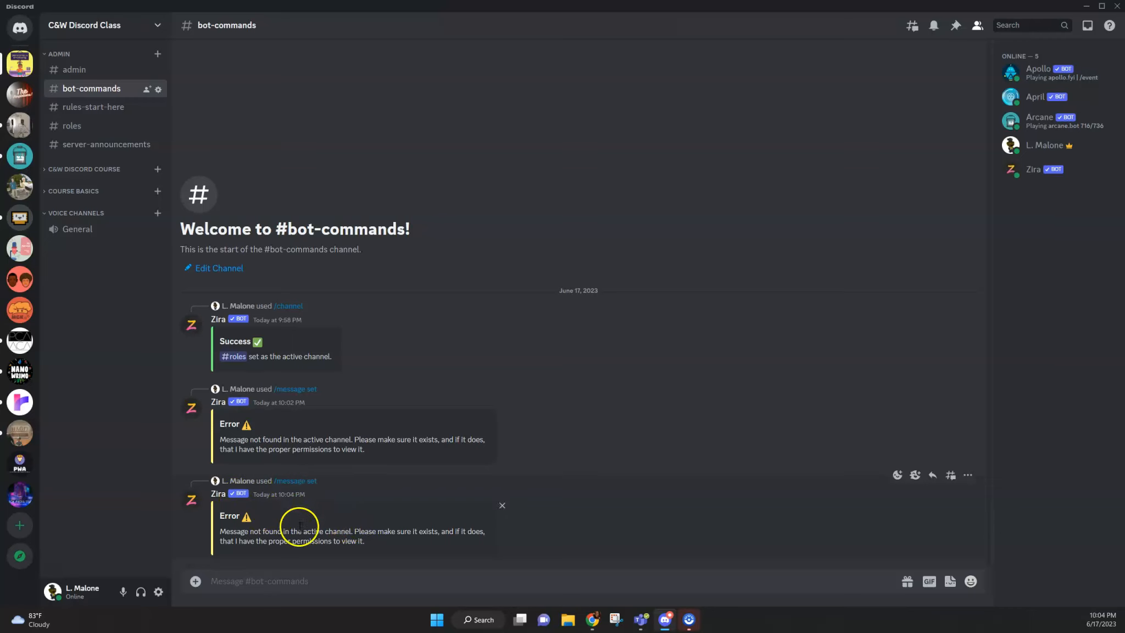
Step: Run Zira's /message send command in bot-commands with the copied role-selection text as its content
{"action": "left_click", "coordinate": [349, 584]}
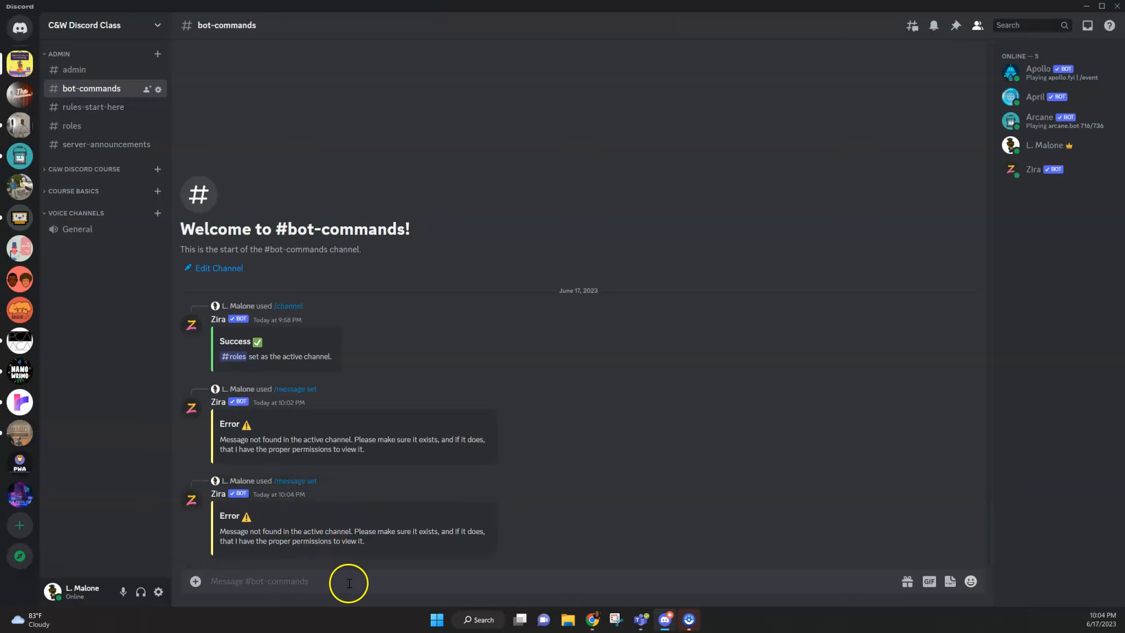
{"action": "left_click", "coordinate": [295, 588]}
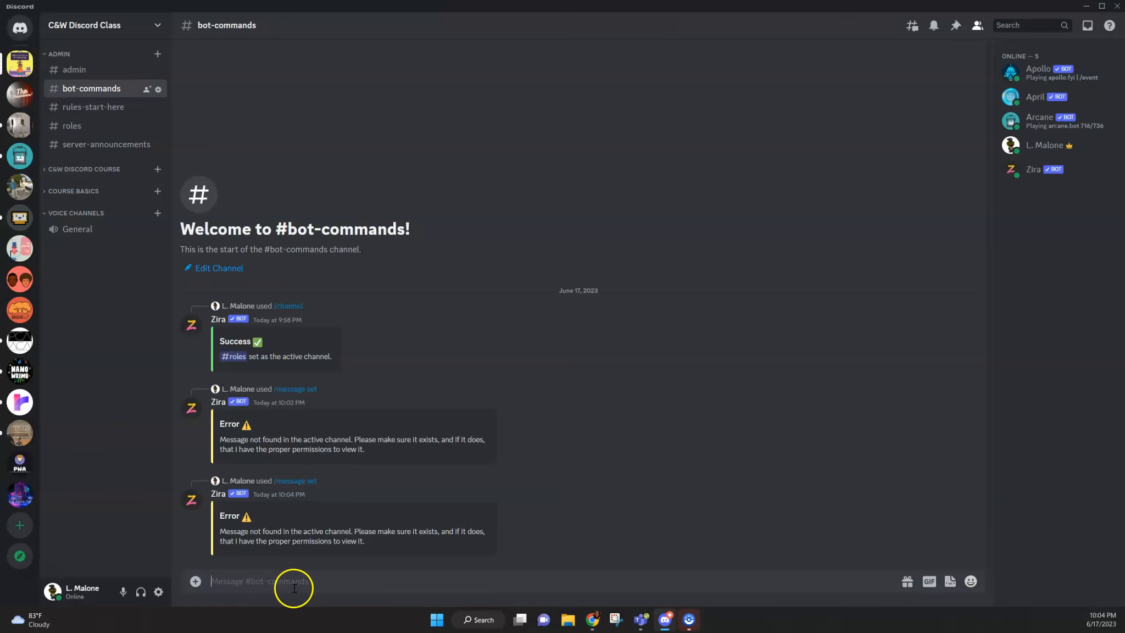
{"action": "type", "text": "/"}
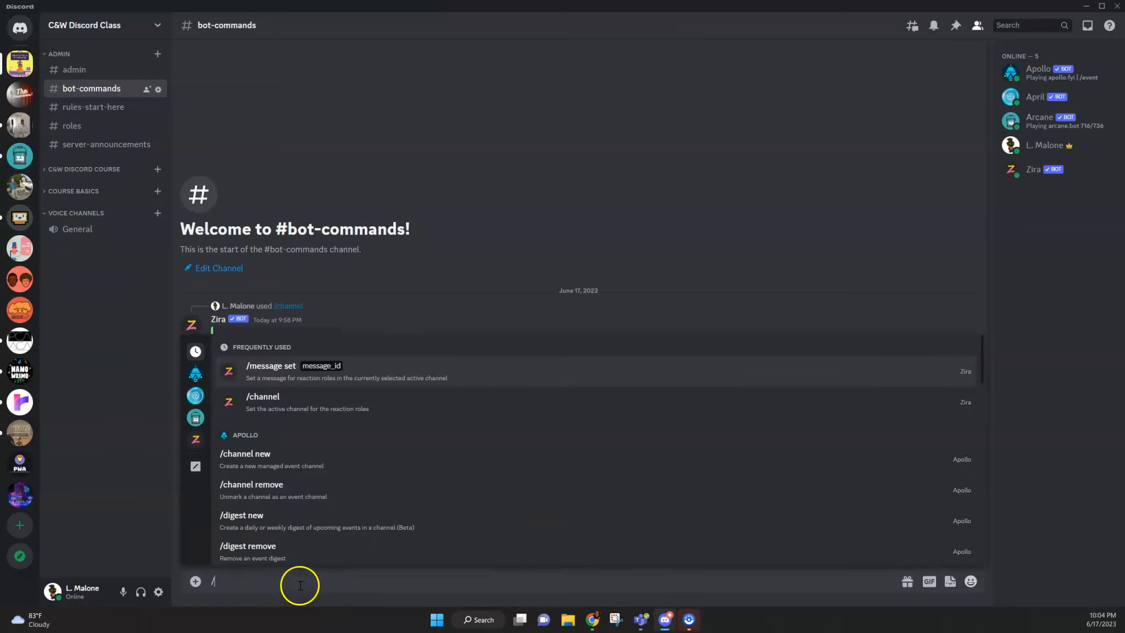
{"action": "left_click", "coordinate": [195, 439]}
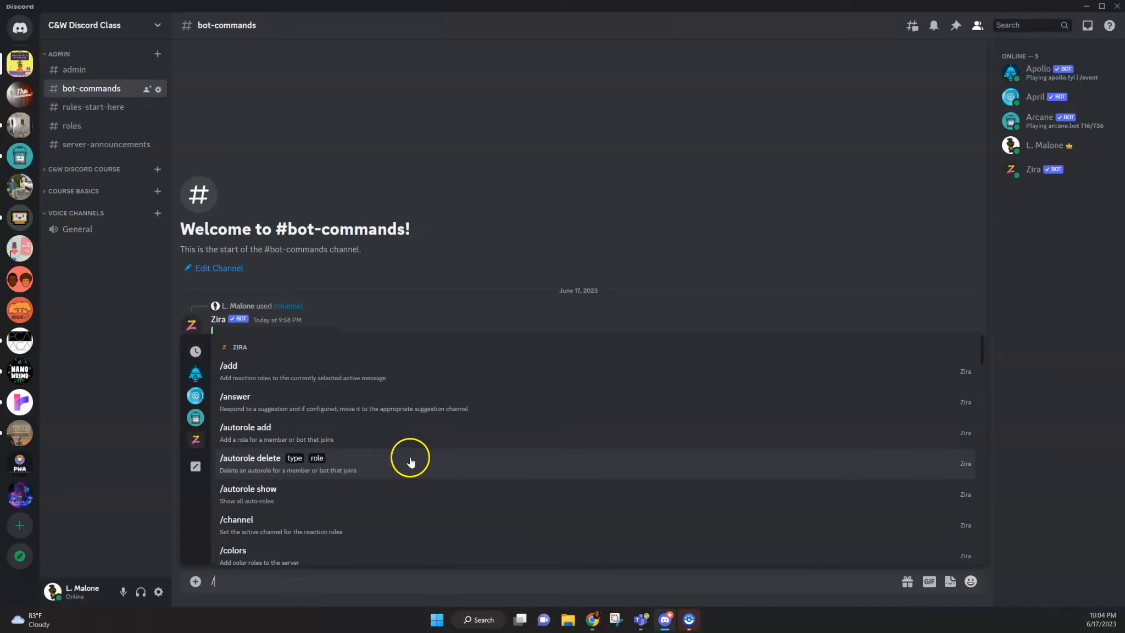
{"action": "scroll", "coordinate": [410, 462], "scroll_direction": "down", "scroll_amount": 15}
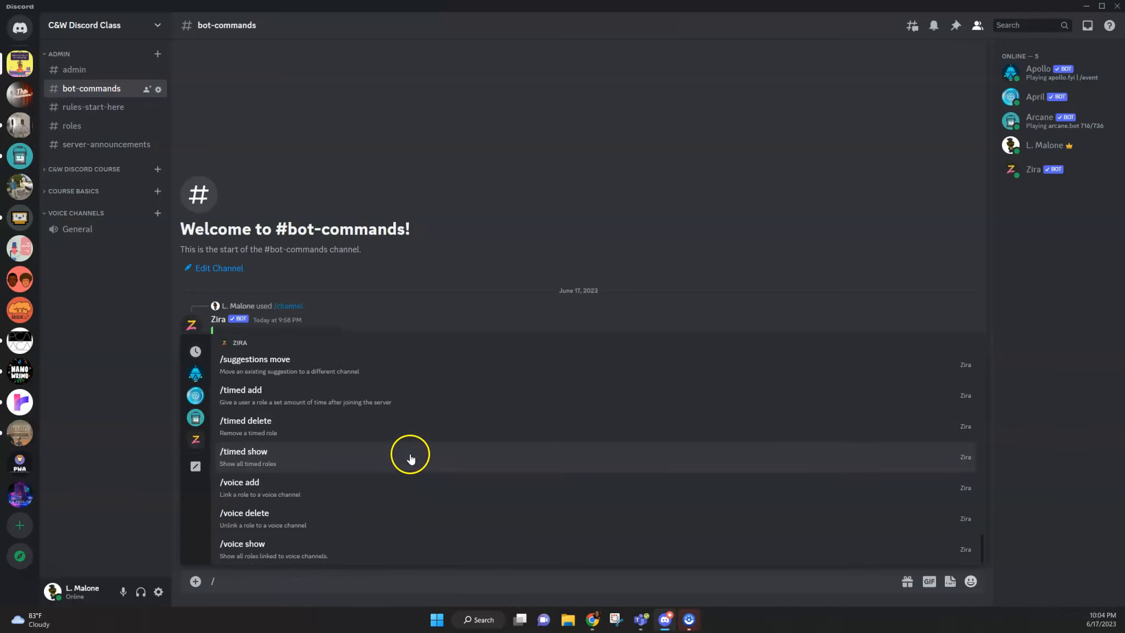
{"action": "scroll", "coordinate": [411, 457], "scroll_direction": "up", "scroll_amount": 8}
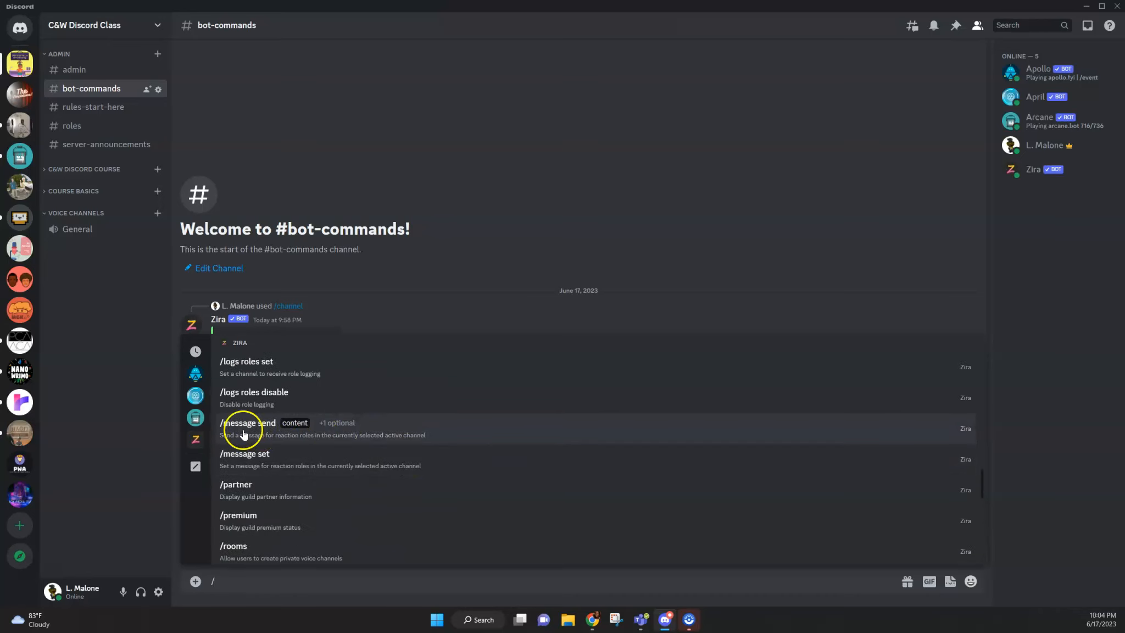
{"action": "left_click", "coordinate": [244, 434]}
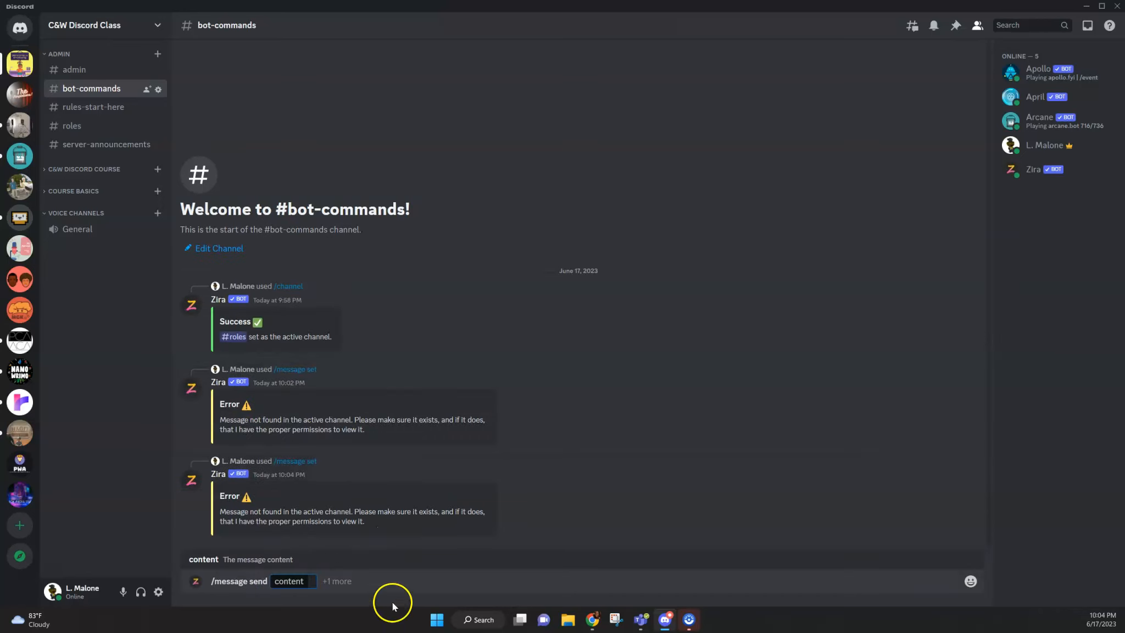
{"action": "type", "text": "/message set message_id:Please select the role you'd like to fill: moderator; for discussion leader; for note taker; for organizer; for liaison"}
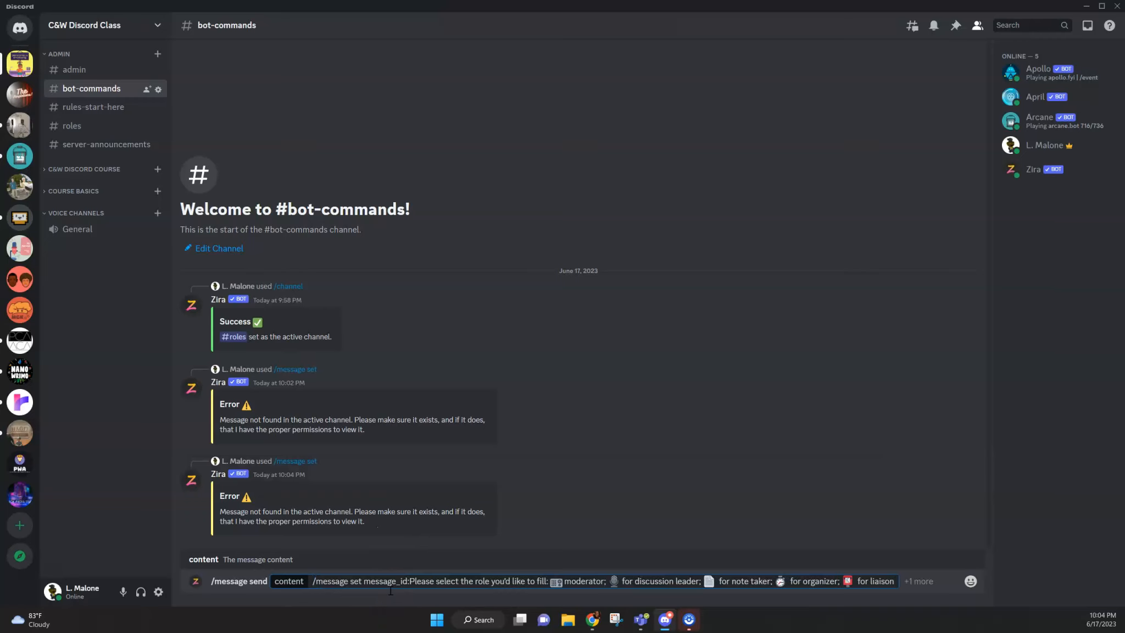
{"action": "key", "text": "Return"}
{"action": "left_click", "coordinate": [395, 583]}
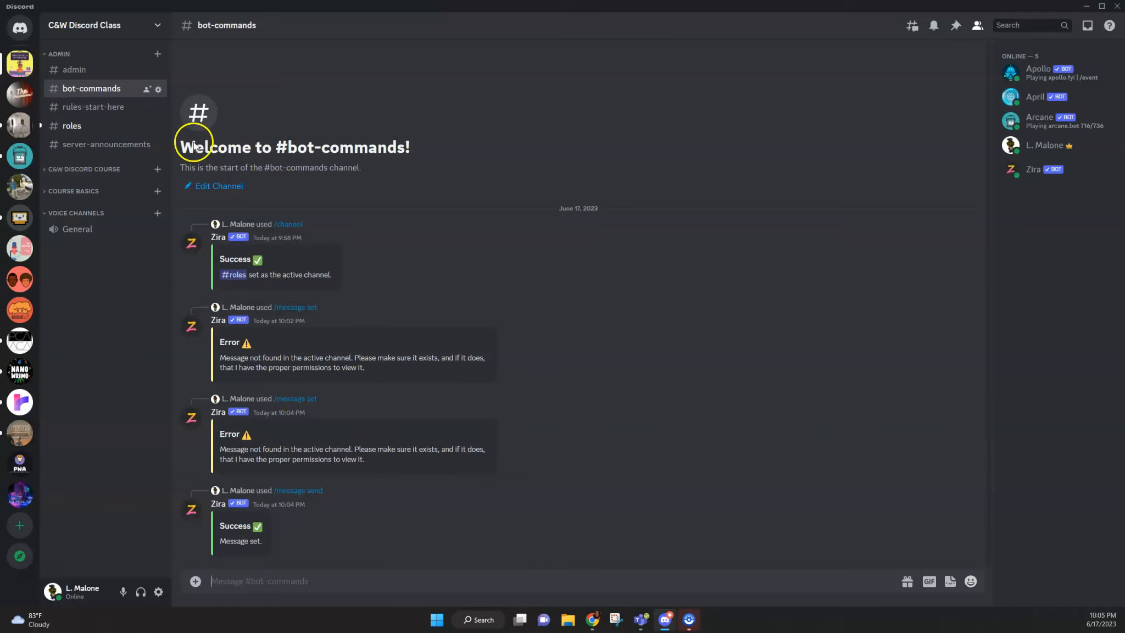
Step: Open the roles channel and read the role-selection message that Zira posted
{"action": "left_click", "coordinate": [97, 128]}
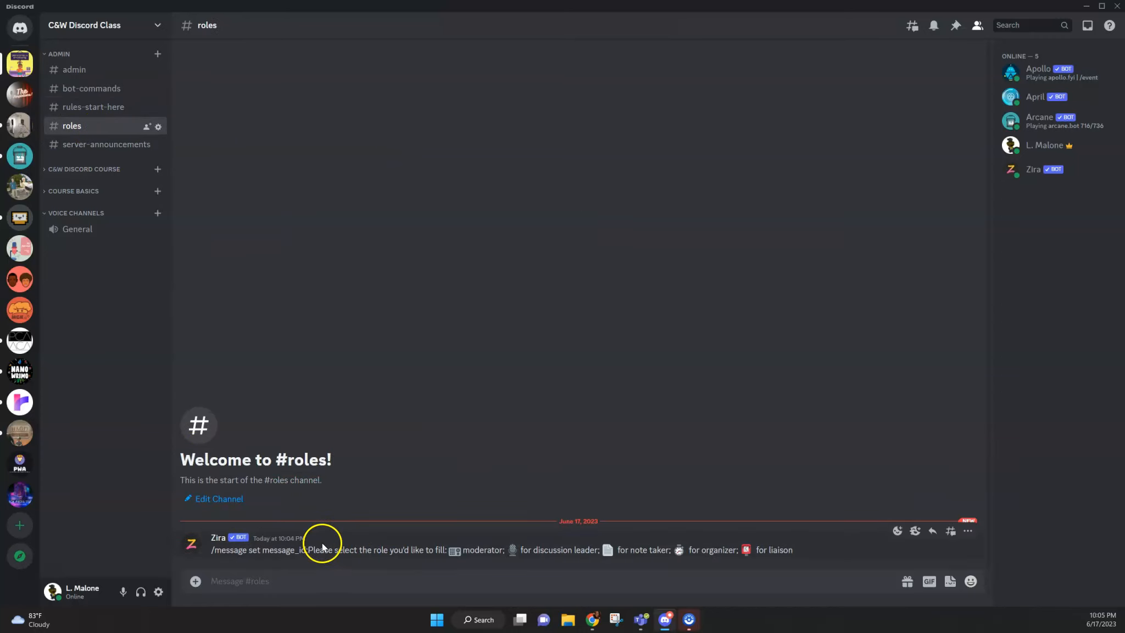
{"action": "left_click_drag", "start_coordinate": [308, 550], "coordinate": [800, 550]}
{"action": "left_click", "coordinate": [803, 552]}
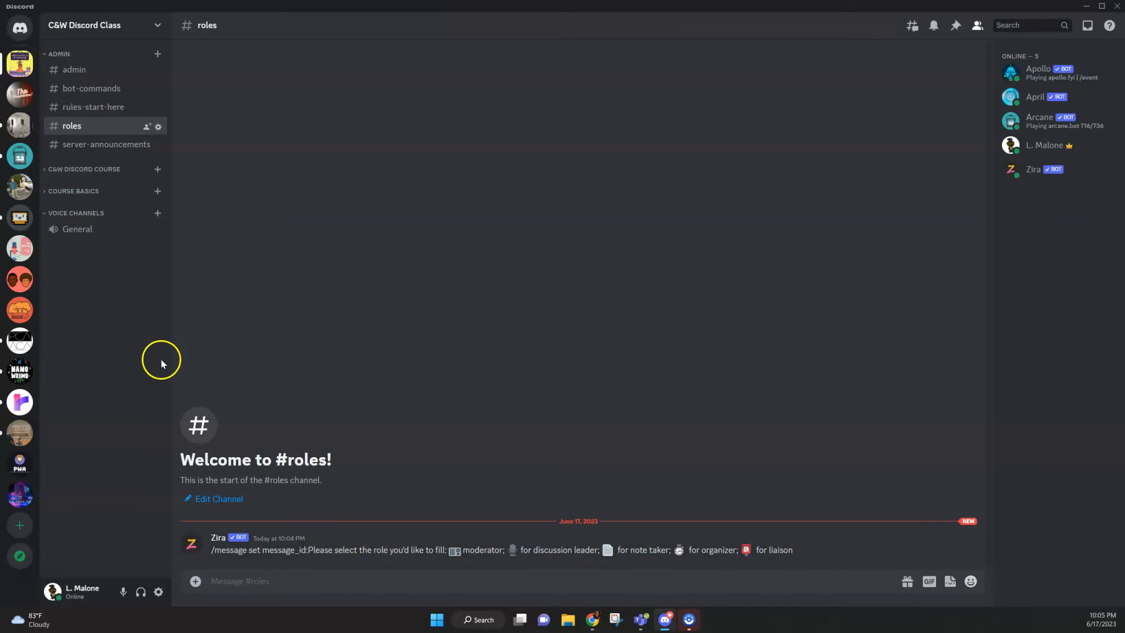
{"action": "left_click", "coordinate": [67, 88]}
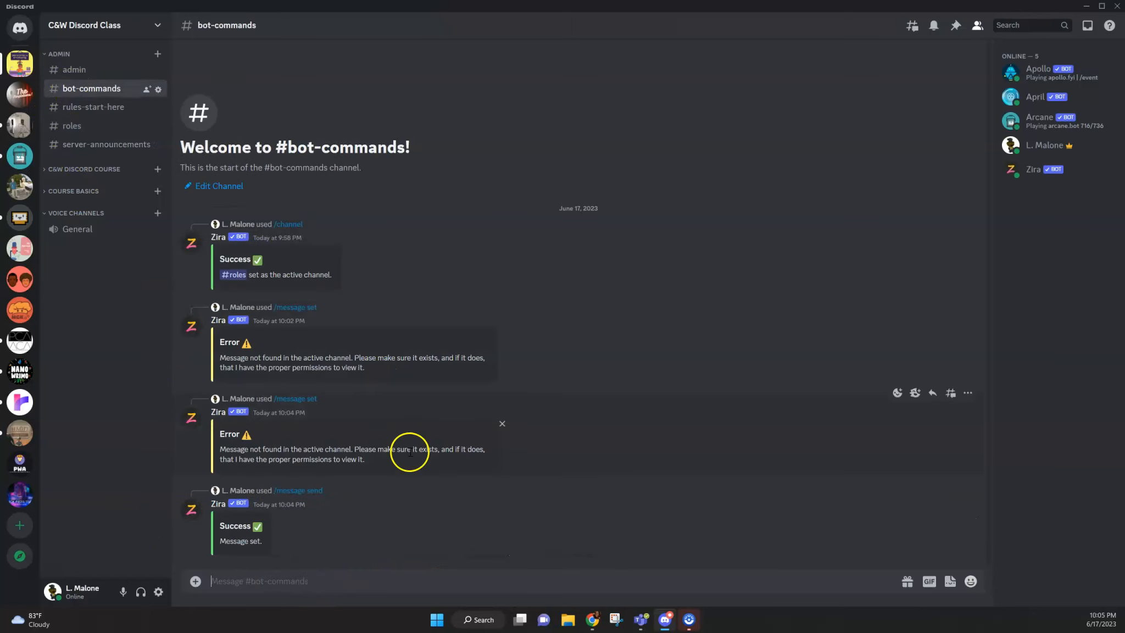
{"action": "left_click", "coordinate": [300, 586]}
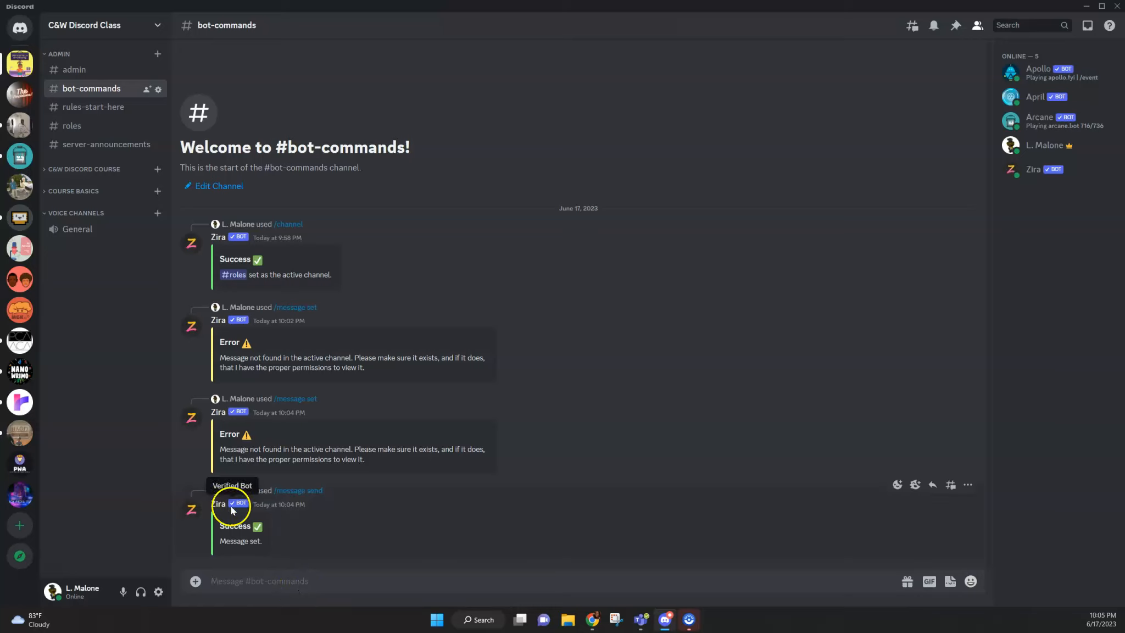
{"action": "left_click", "coordinate": [292, 583]}
{"action": "type", "text": "/"}
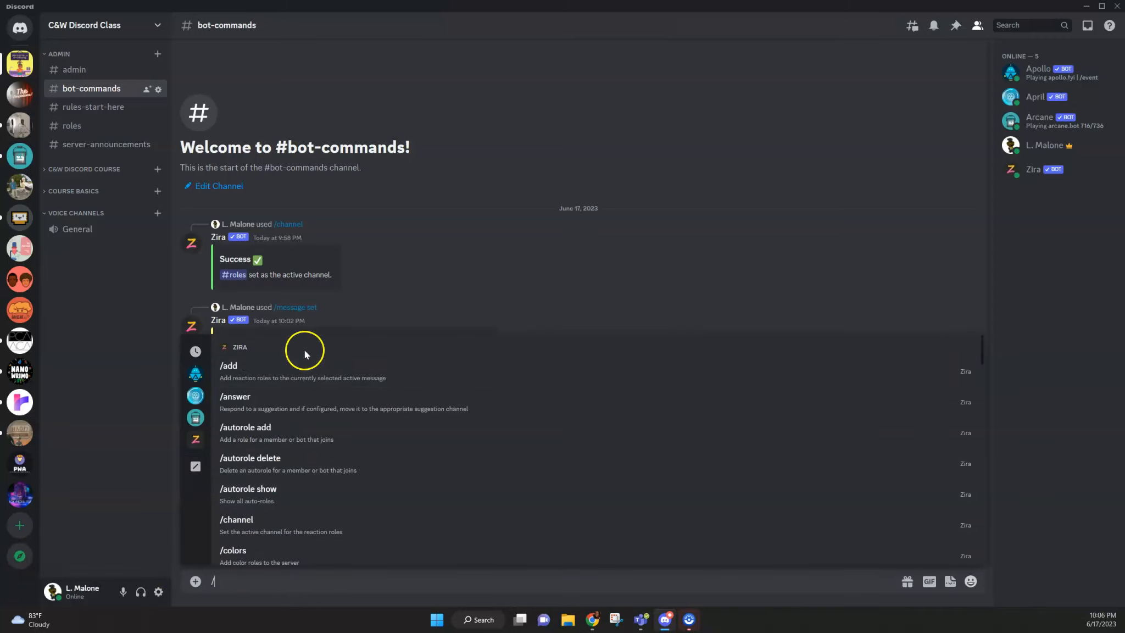
{"action": "left_click", "coordinate": [350, 374]}
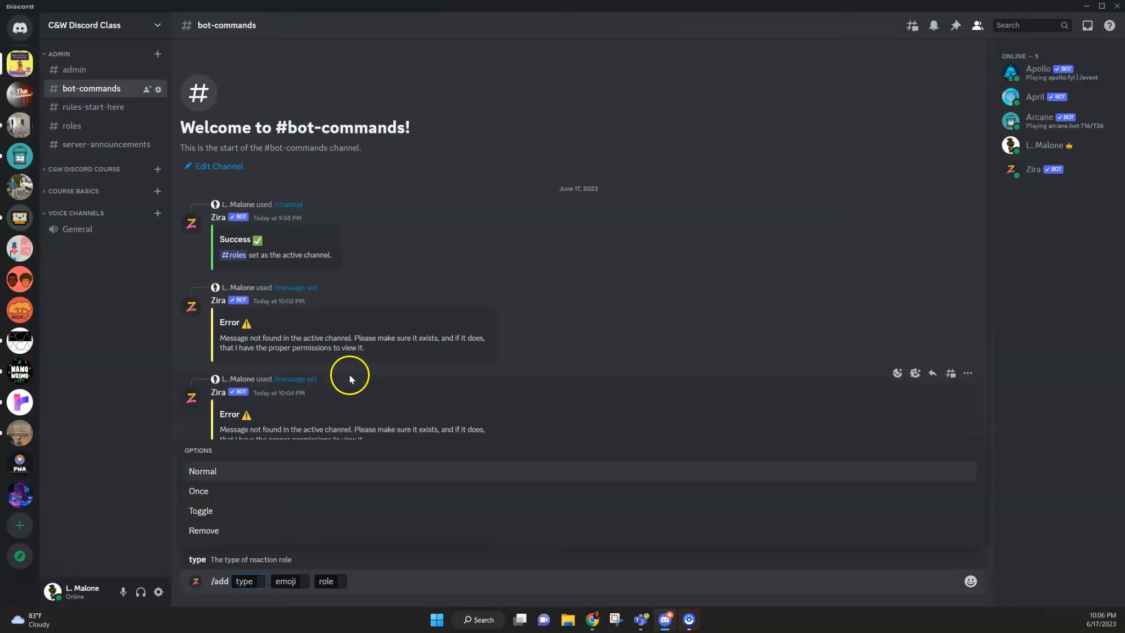
{"action": "type", "text": "n"}
{"action": "left_click", "coordinate": [211, 510]}
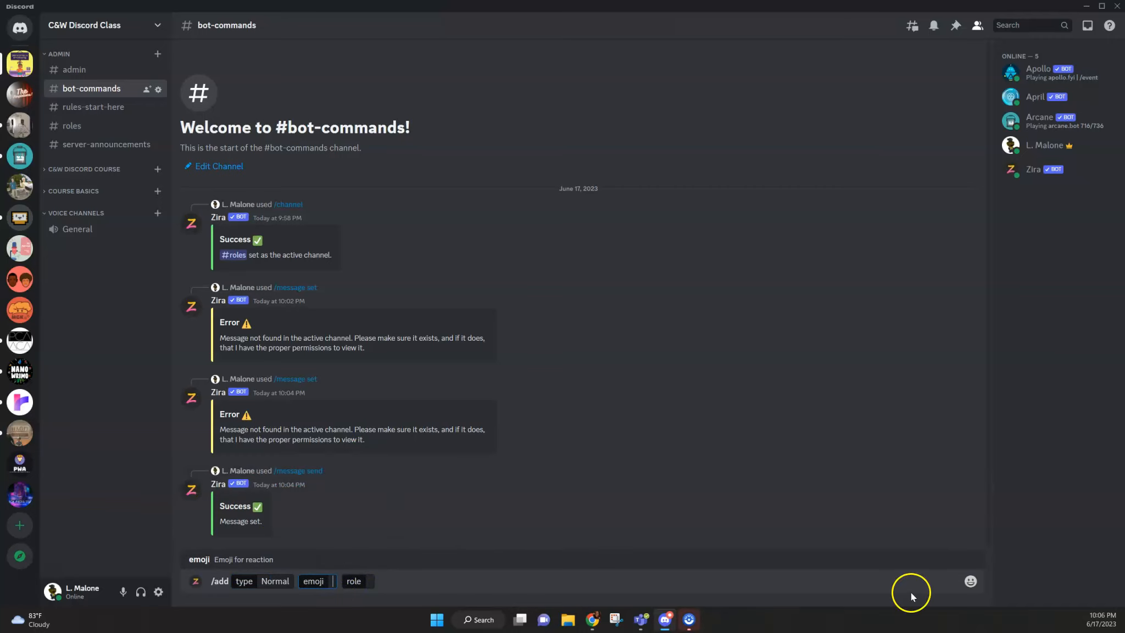
{"action": "left_click", "coordinate": [970, 581]}
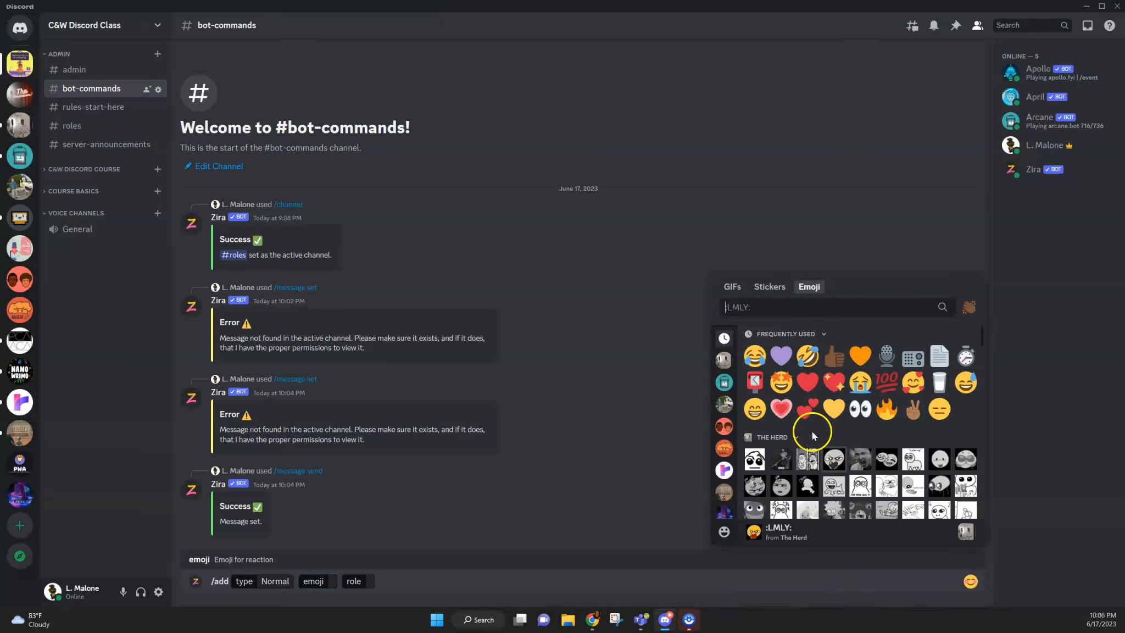
{"action": "left_click", "coordinate": [886, 357]}
{"action": "left_click", "coordinate": [378, 581]}
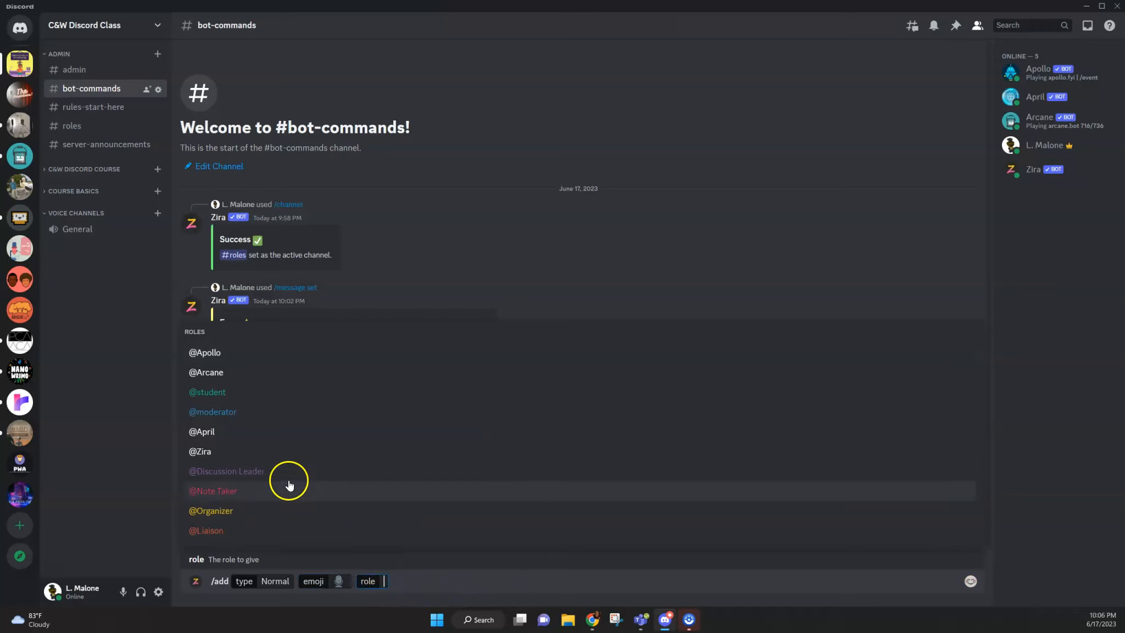
{"action": "left_click", "coordinate": [276, 476]}
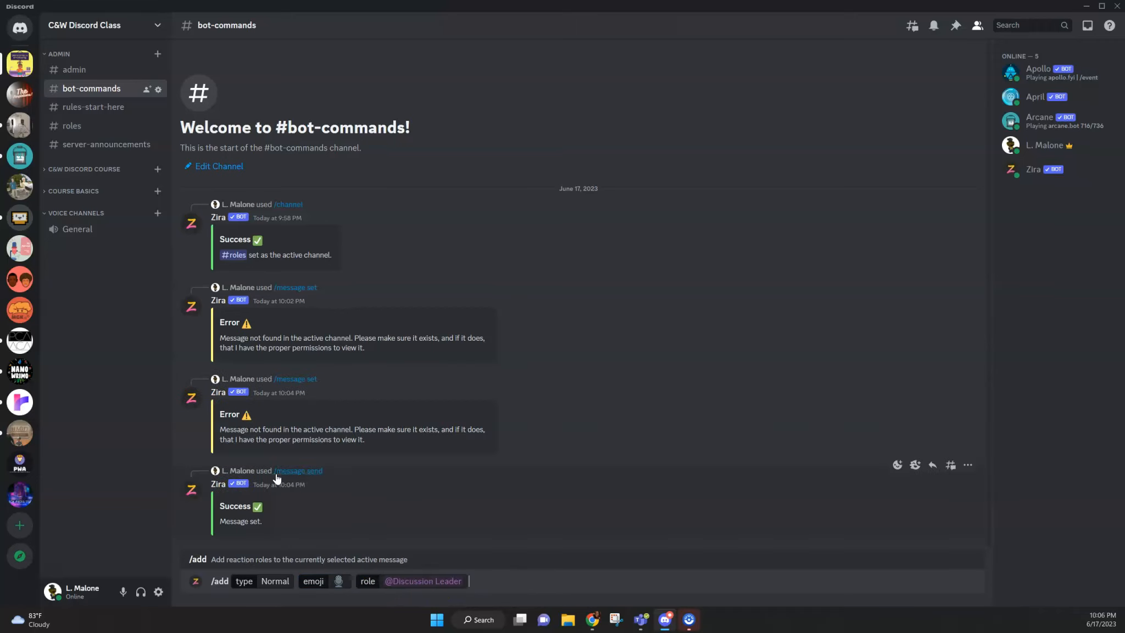
{"action": "key", "text": "Return"}
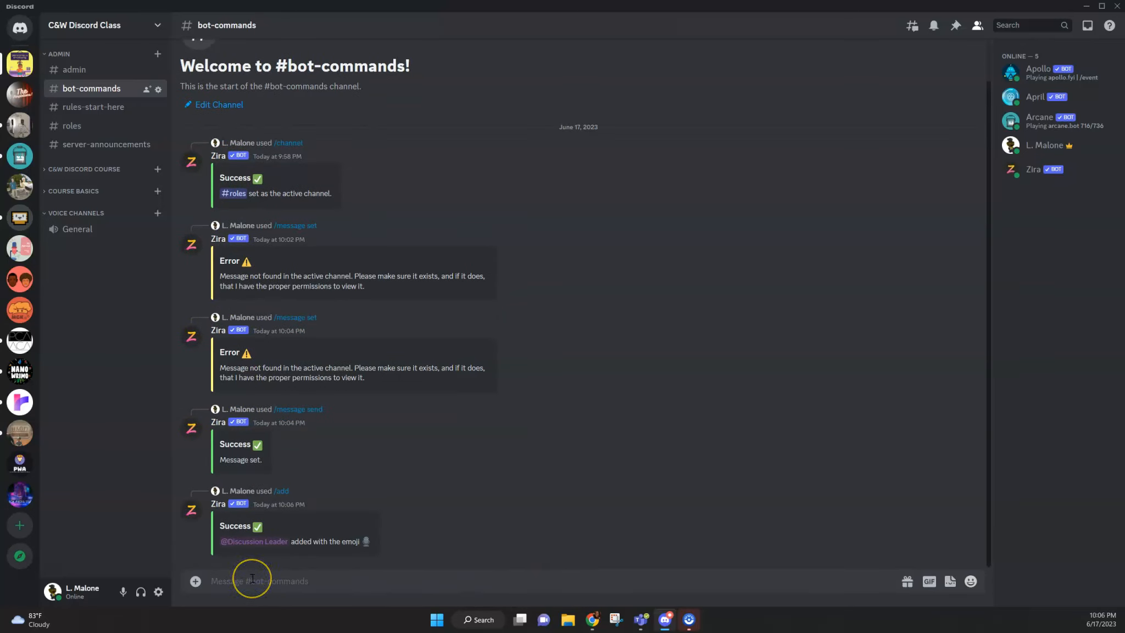
{"action": "type", "text": "/"}
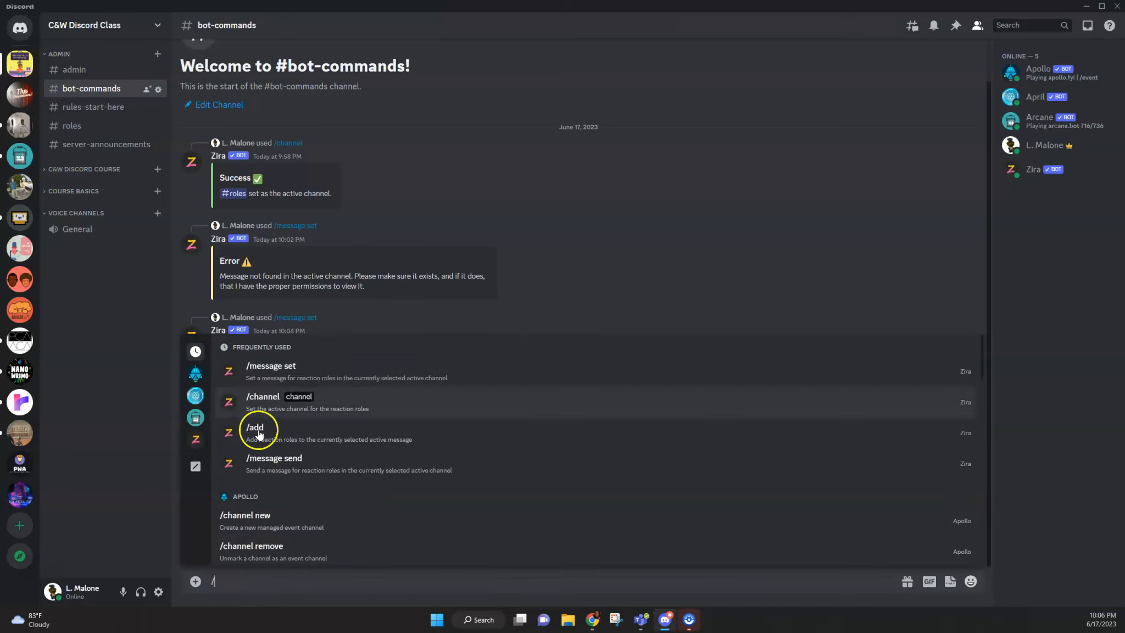
{"action": "left_click", "coordinate": [261, 432]}
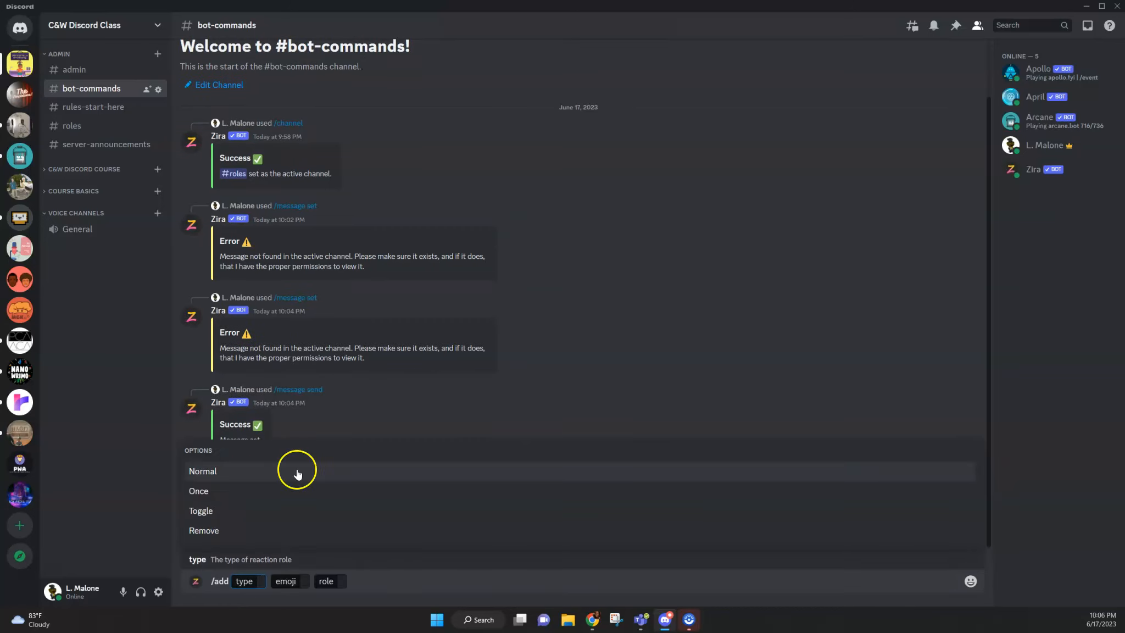
{"action": "type", "text": "n"}
{"action": "left_click", "coordinate": [234, 512]}
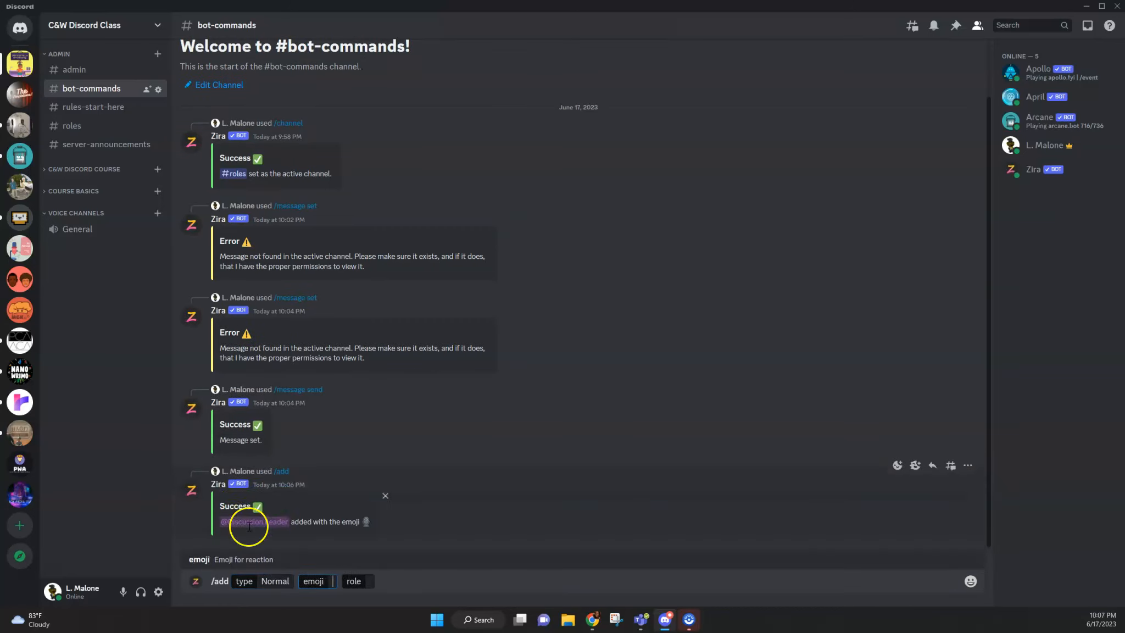
{"action": "left_click", "coordinate": [972, 582]}
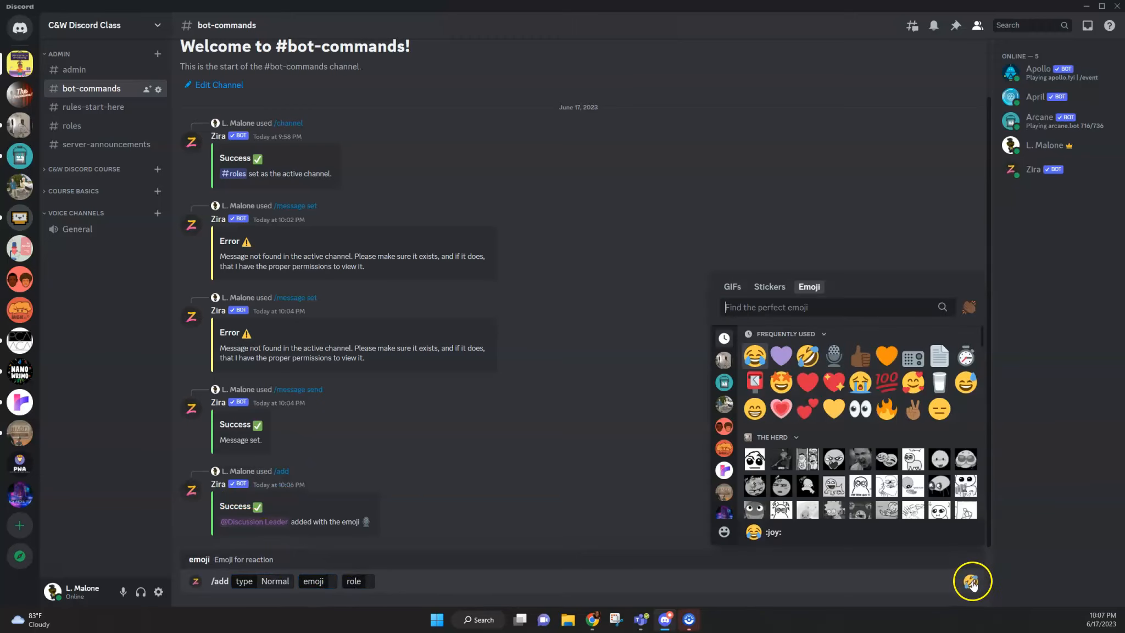
{"action": "left_click", "coordinate": [912, 360]}
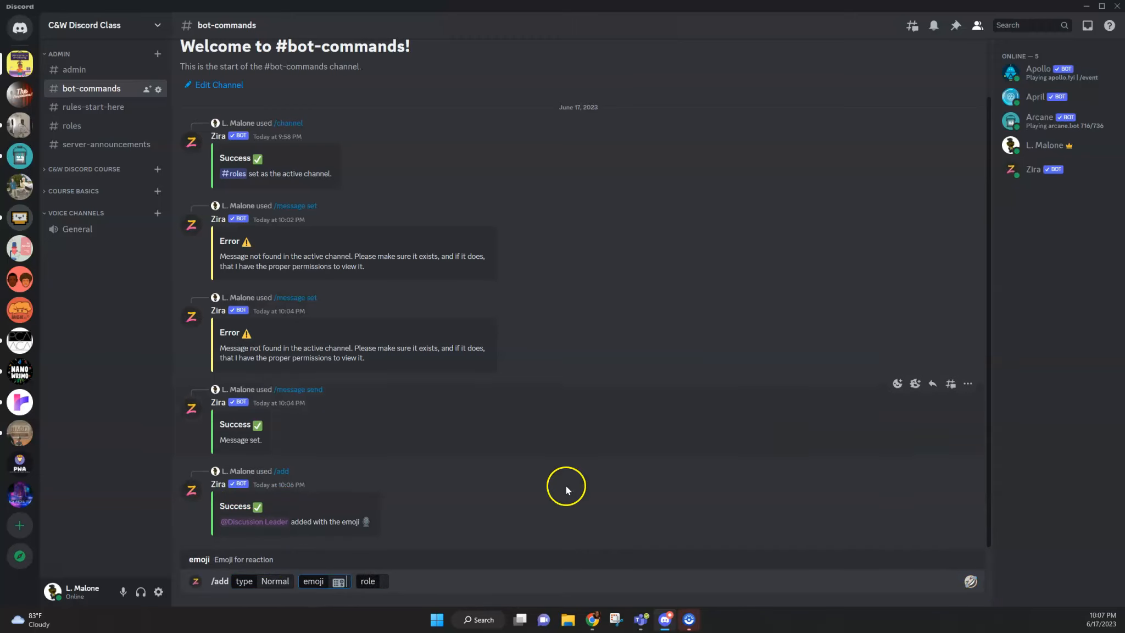
{"action": "left_click", "coordinate": [383, 581]}
{"action": "left_click", "coordinate": [249, 412]}
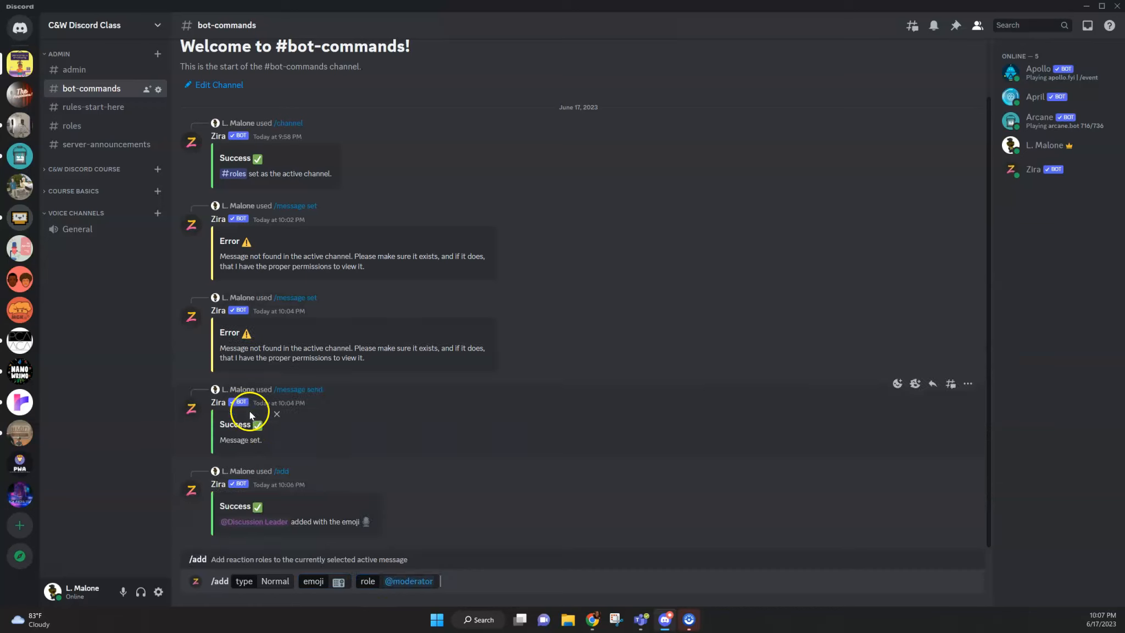
{"action": "key", "text": "Return"}
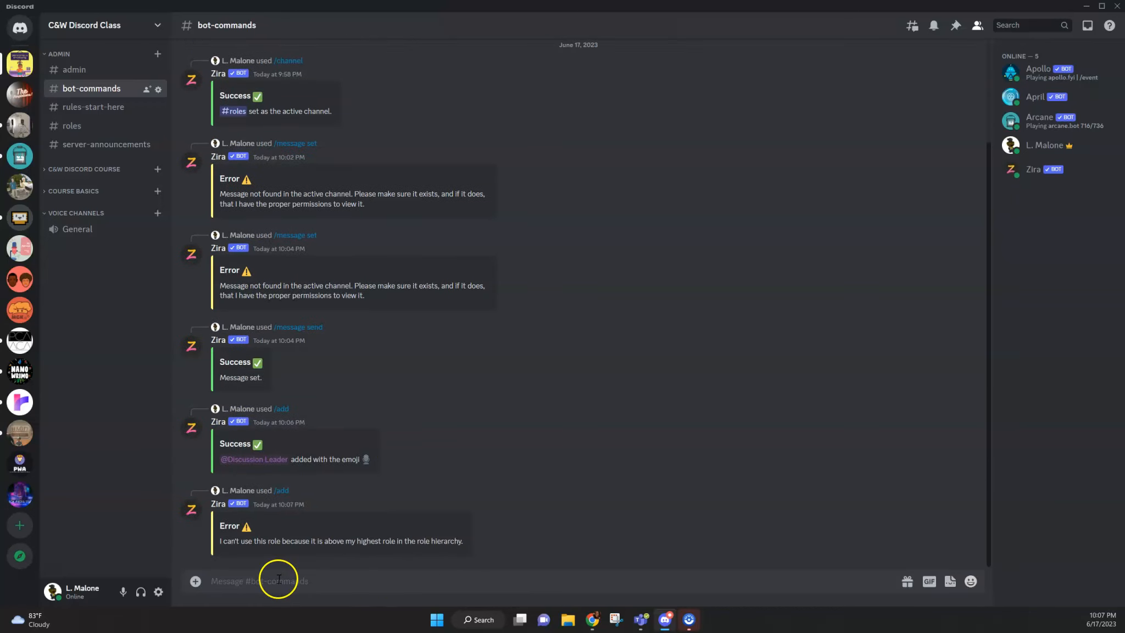
{"action": "left_click", "coordinate": [394, 548]}
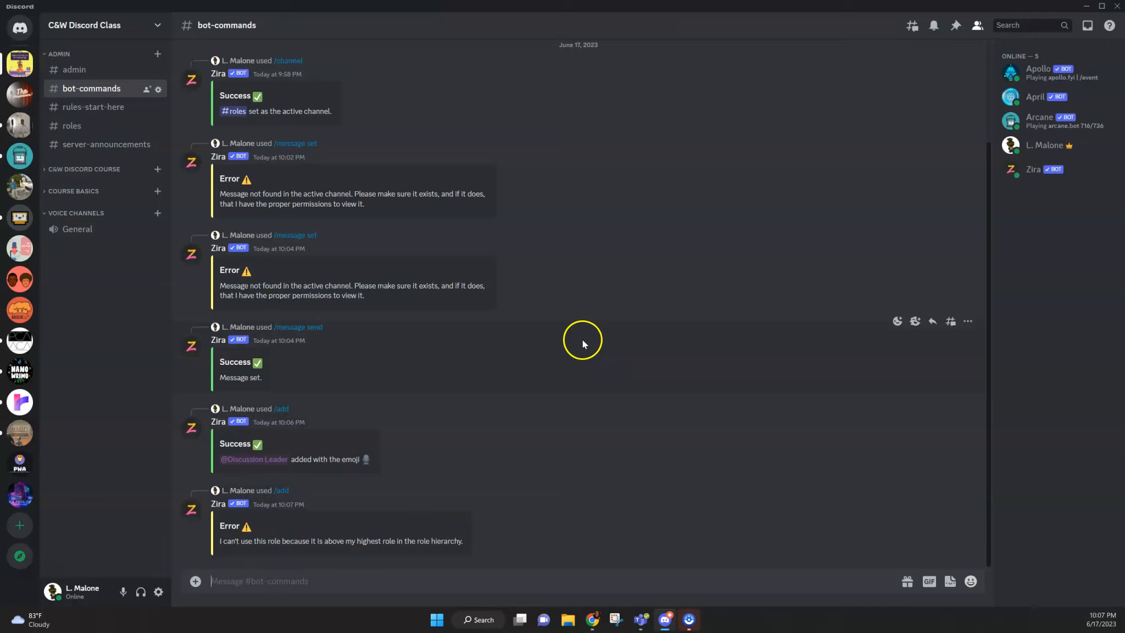
Step: Open the role list in the server settings and move the Zira role to the top
{"action": "left_click", "coordinate": [159, 26]}
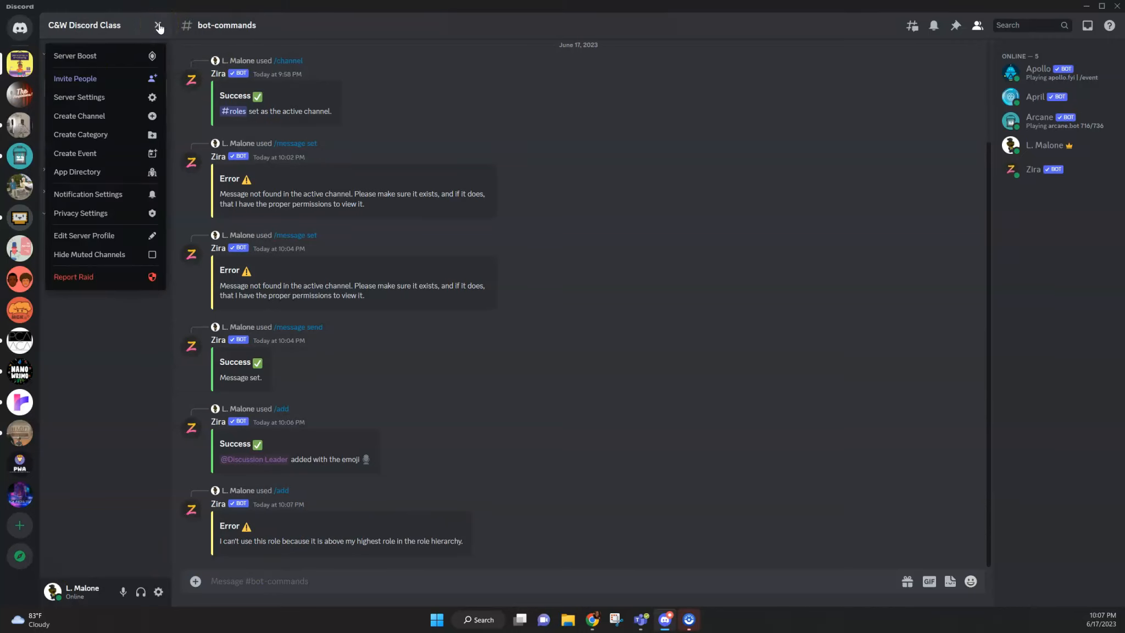
{"action": "left_click", "coordinate": [81, 100]}
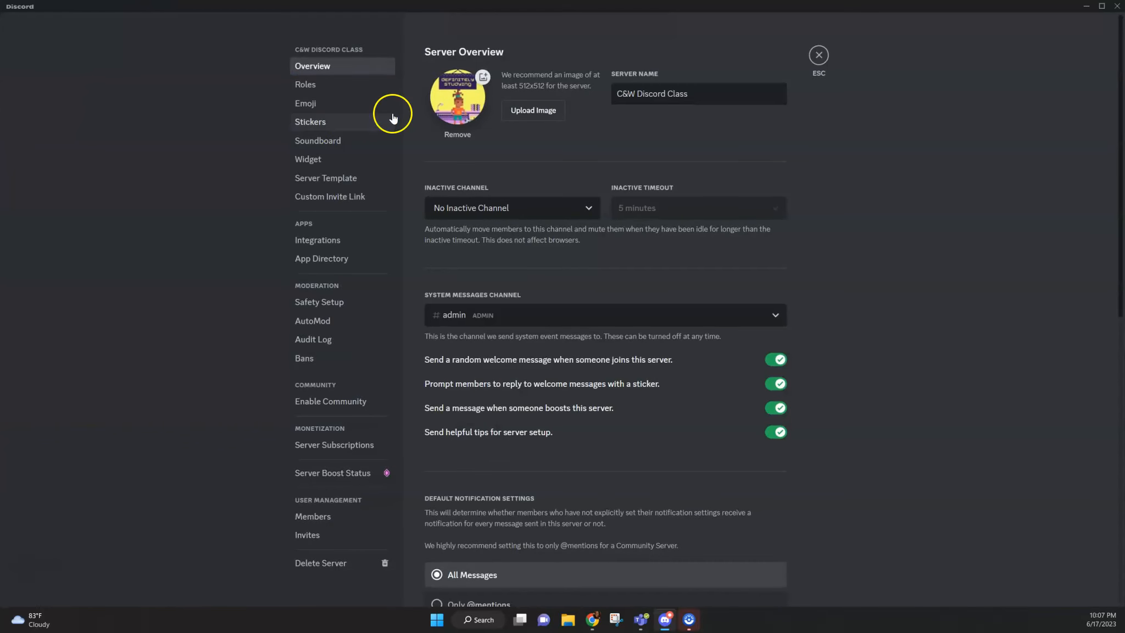
{"action": "left_click", "coordinate": [327, 87]}
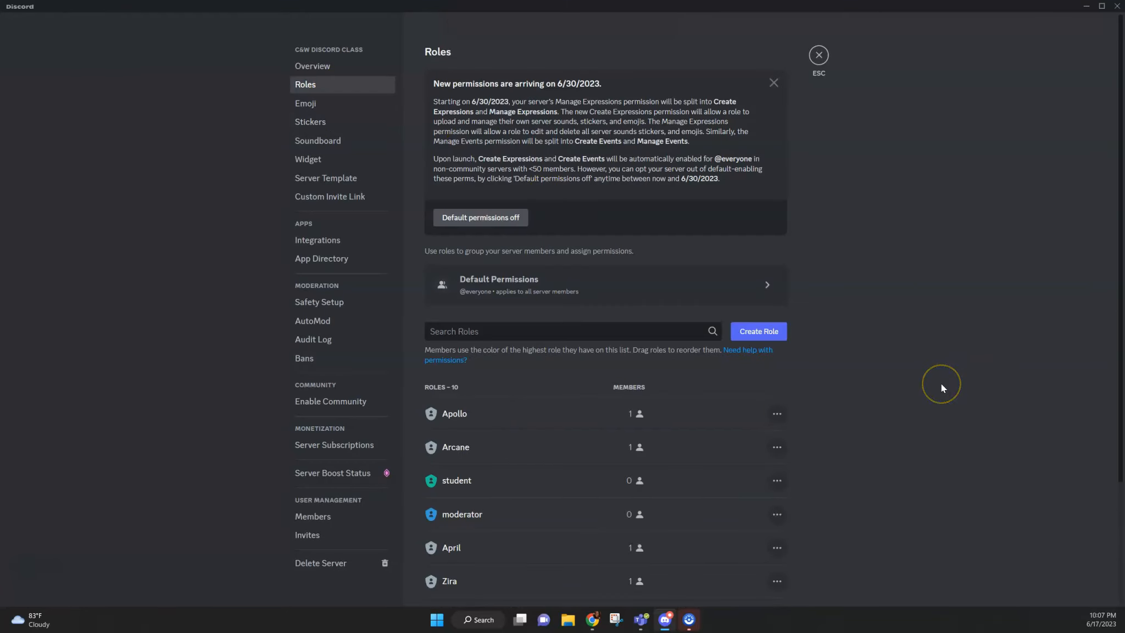
{"action": "scroll", "coordinate": [942, 384], "scroll_direction": "down", "scroll_amount": 3}
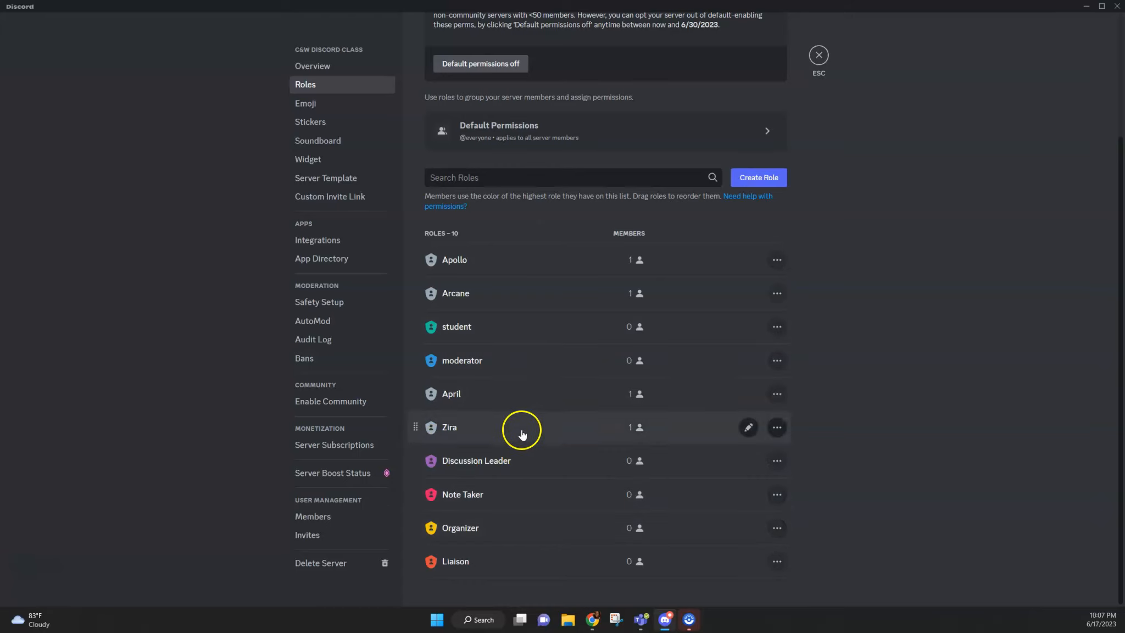
{"action": "left_click", "coordinate": [498, 364]}
{"action": "left_click_drag", "start_coordinate": [416, 428], "coordinate": [409, 260]}
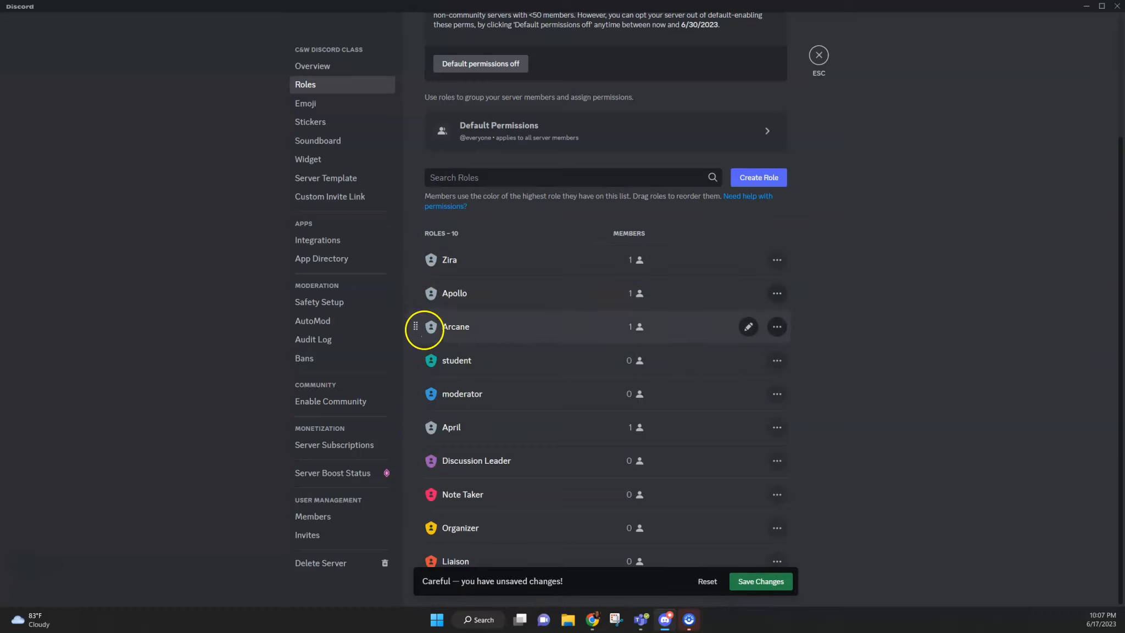
Step: Move the student role below Discussion Leader and the April role directly under Zira, and save the new role order
{"action": "left_click_drag", "start_coordinate": [416, 361], "coordinate": [407, 476]}
{"action": "left_click_drag", "start_coordinate": [415, 394], "coordinate": [410, 285]}
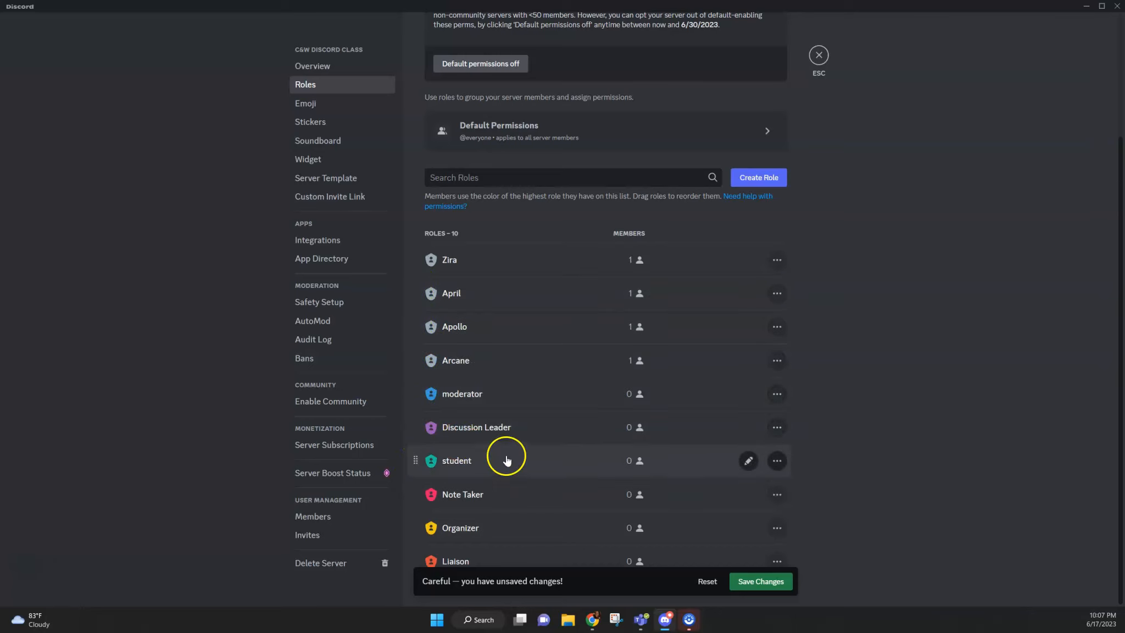
{"action": "left_click", "coordinate": [785, 582]}
{"action": "left_click", "coordinate": [819, 55]}
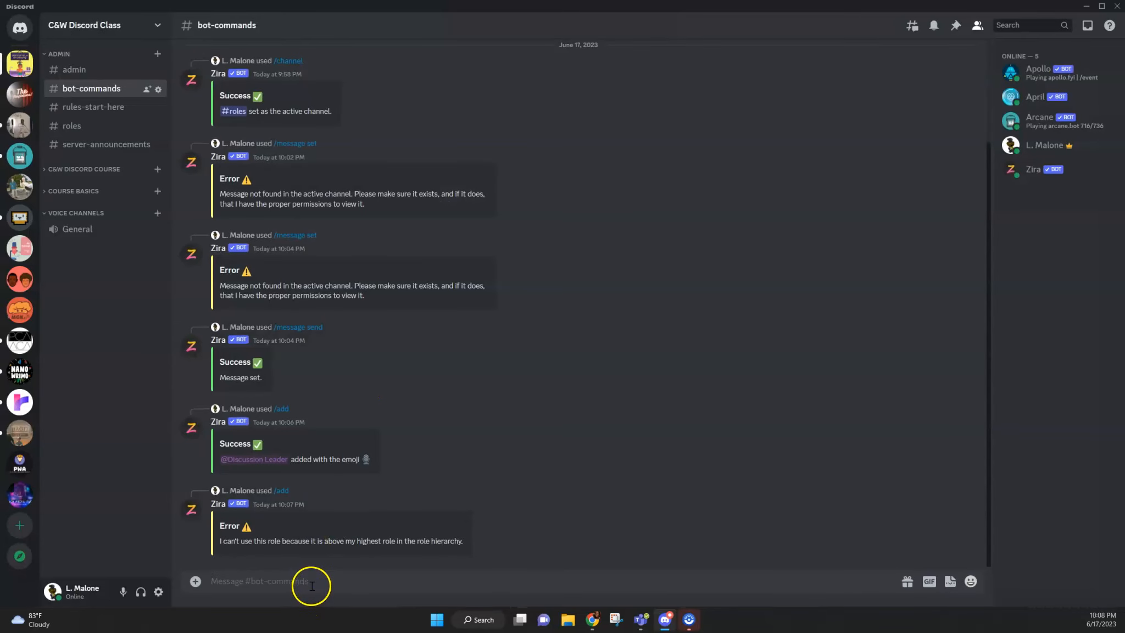
{"action": "type", "text": "/"}
{"action": "left_click", "coordinate": [264, 365]}
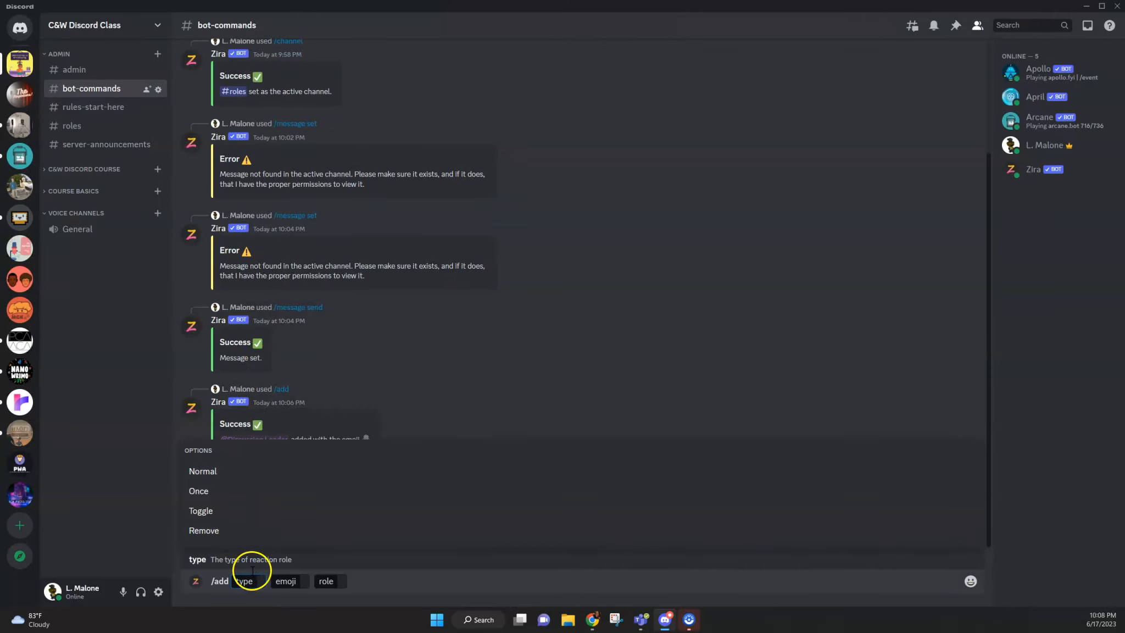
{"action": "left_click", "coordinate": [242, 510]}
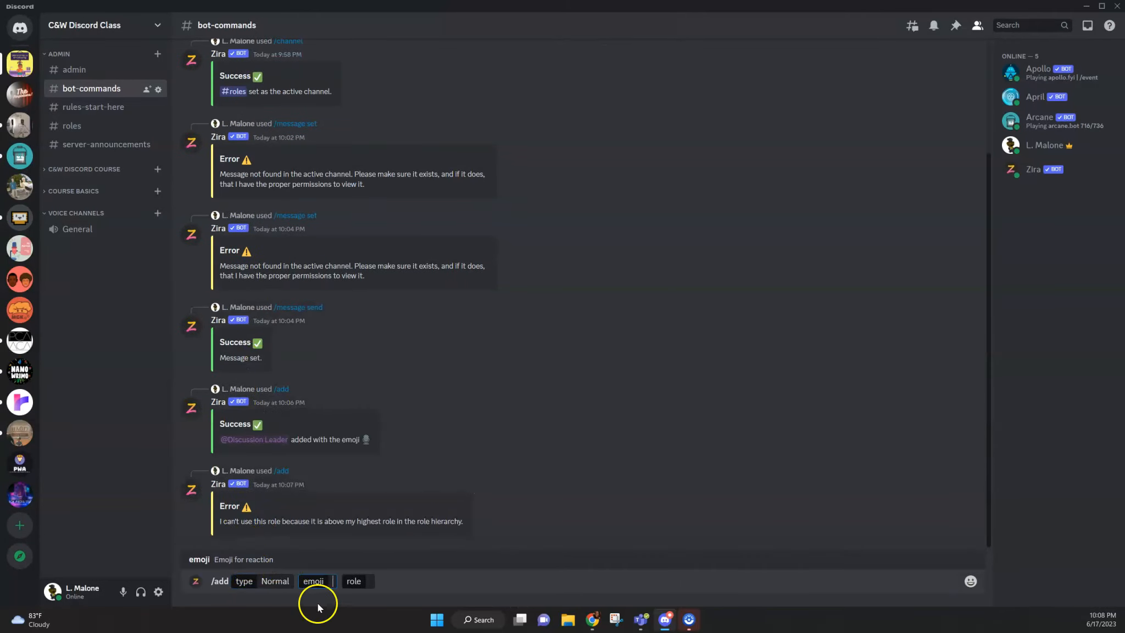
{"action": "left_click", "coordinate": [971, 581]}
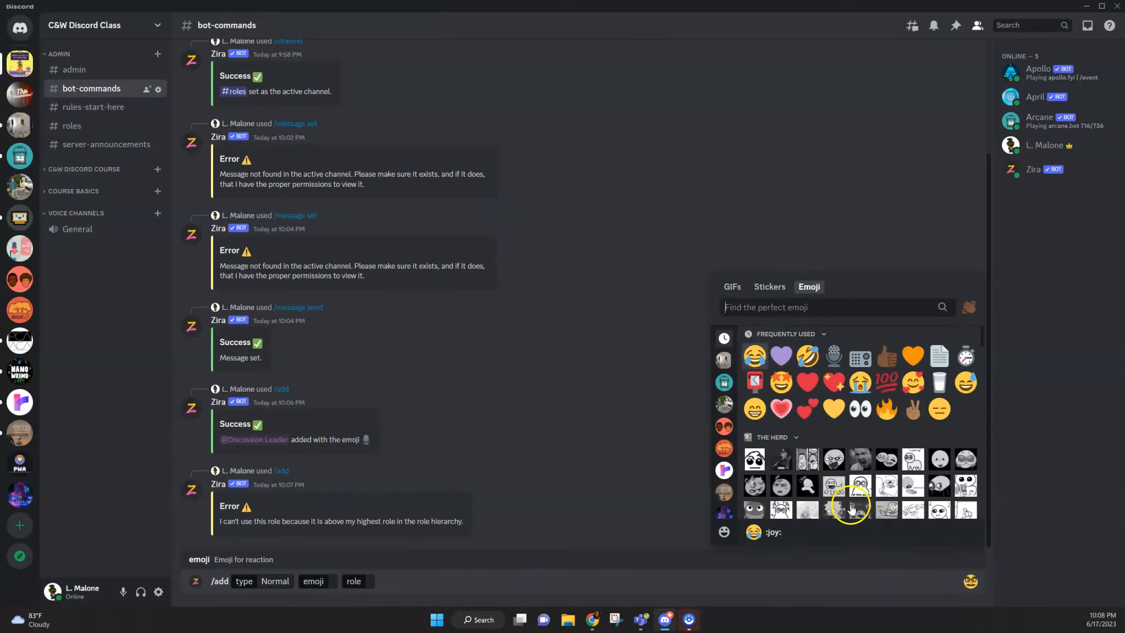
{"action": "left_click", "coordinate": [854, 356]}
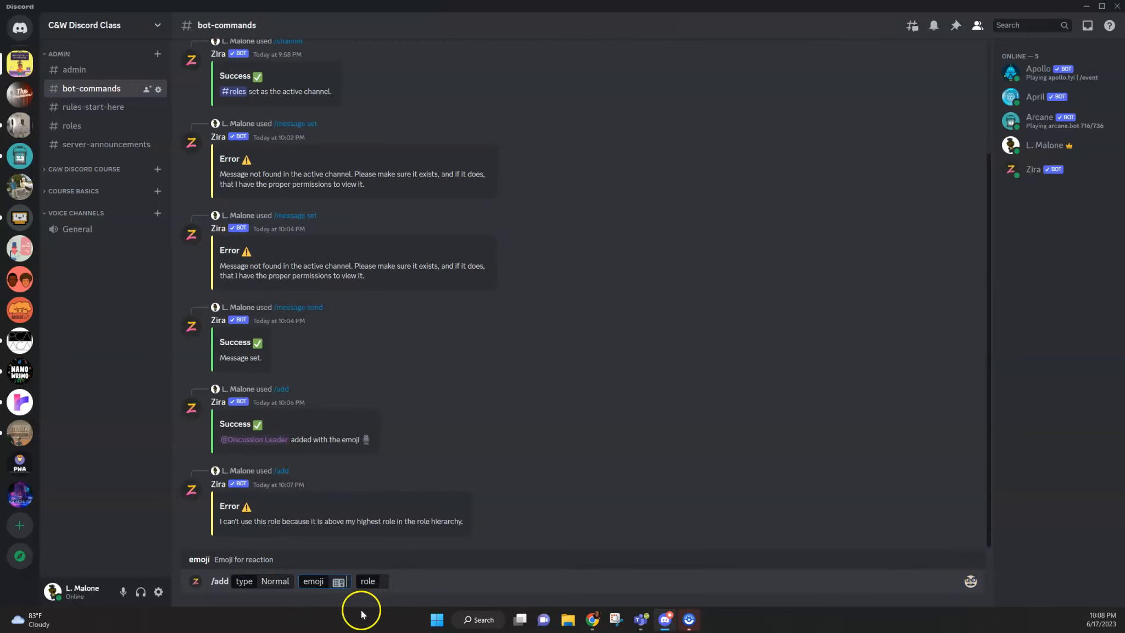
{"action": "left_click", "coordinate": [383, 580]}
{"action": "left_click", "coordinate": [234, 431]}
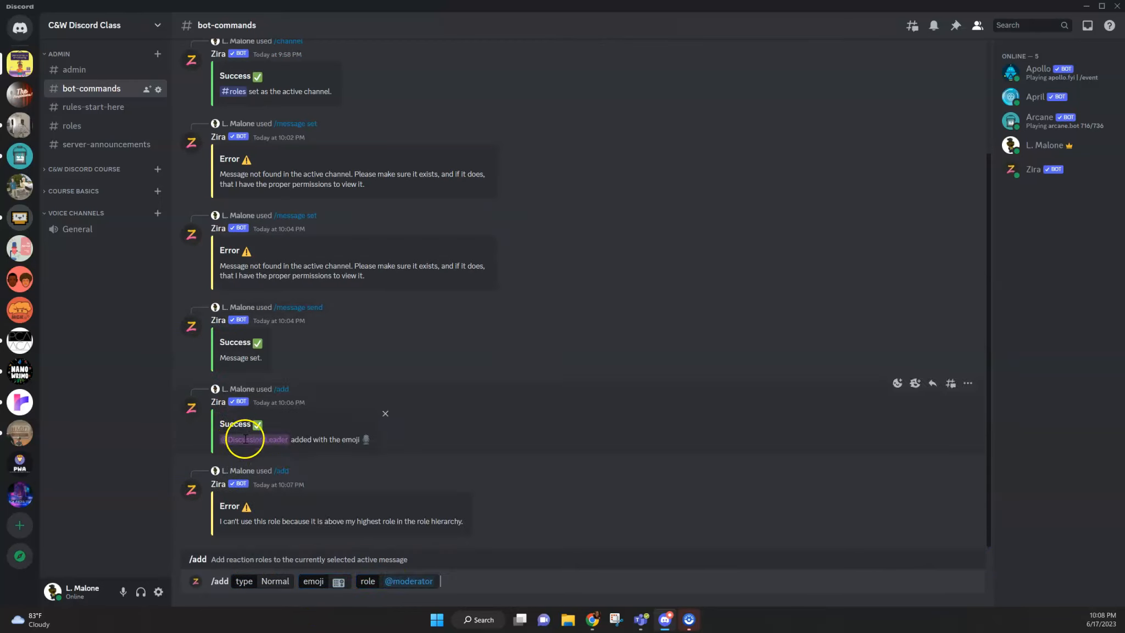
{"action": "key", "text": "Return"}
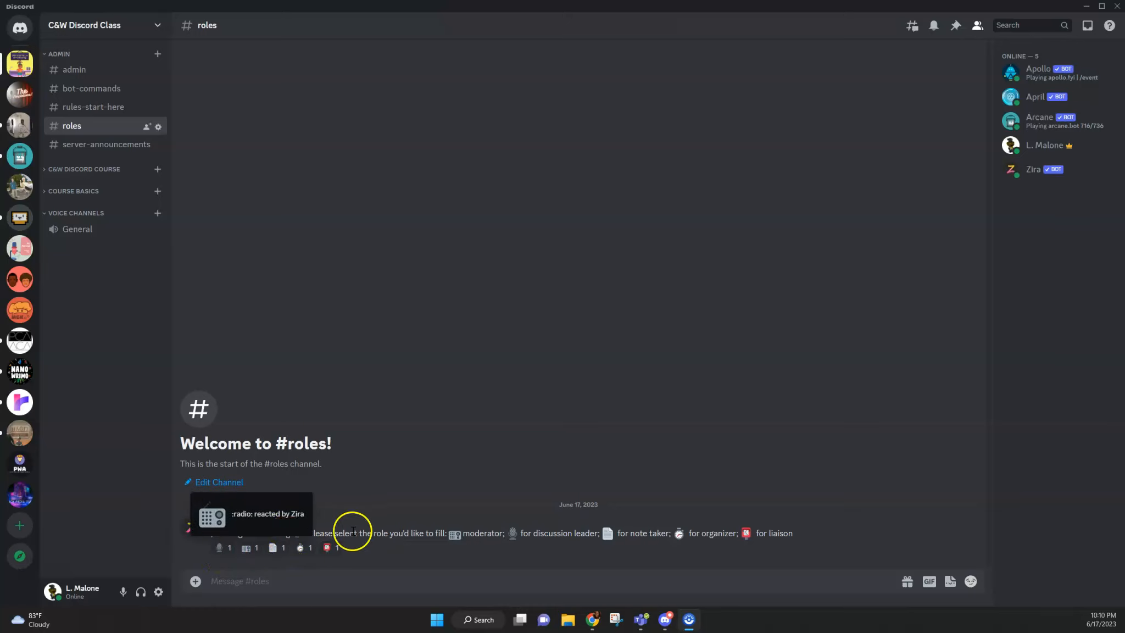
Step: Highlight the "/message set message_id:" text in Zira's first roles message and compare it with the wording of the newer message
{"action": "left_click", "coordinate": [307, 531]}
{"action": "left_click_drag", "start_coordinate": [307, 532], "coordinate": [207, 540]}
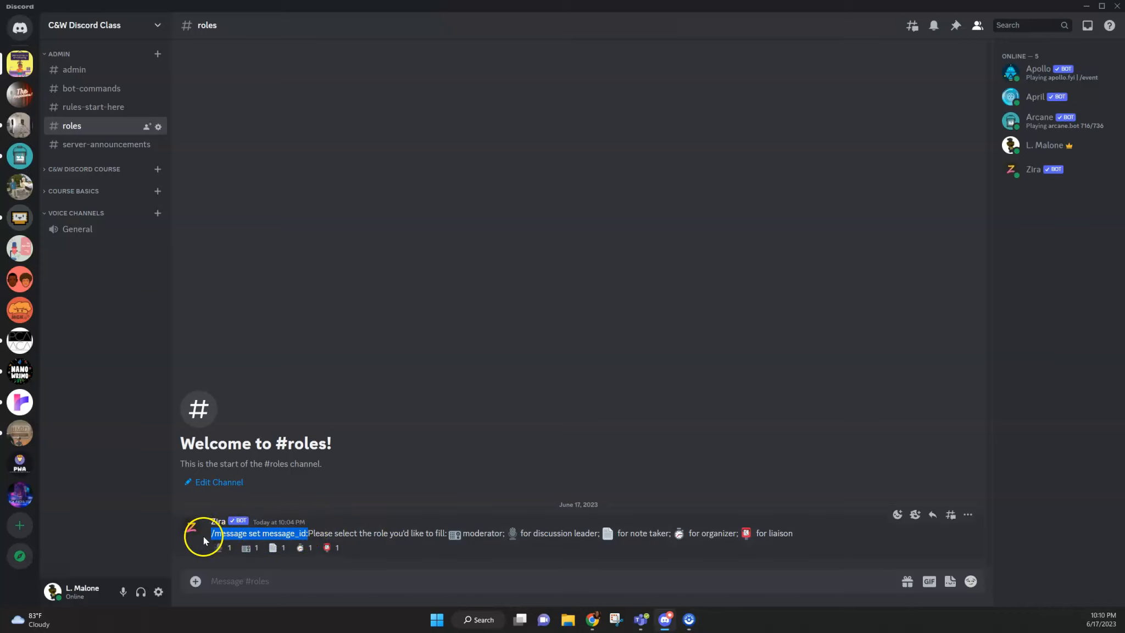
{"action": "left_click", "coordinate": [308, 532]}
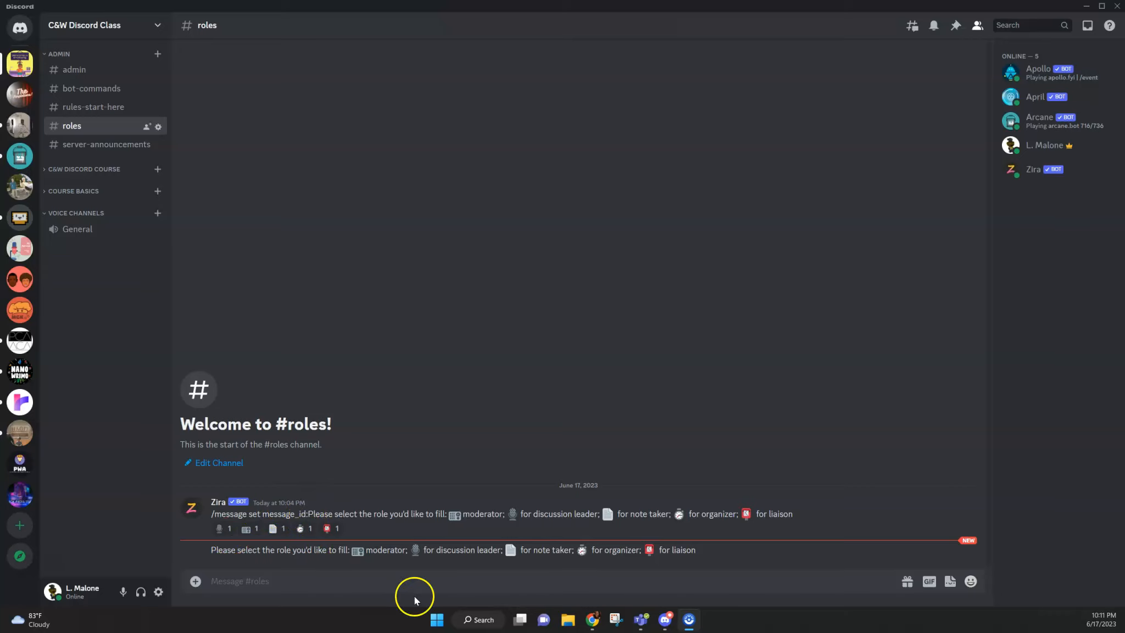
{"action": "left_click_drag", "start_coordinate": [213, 549], "coordinate": [712, 549]}
{"action": "left_click", "coordinate": [712, 549]}
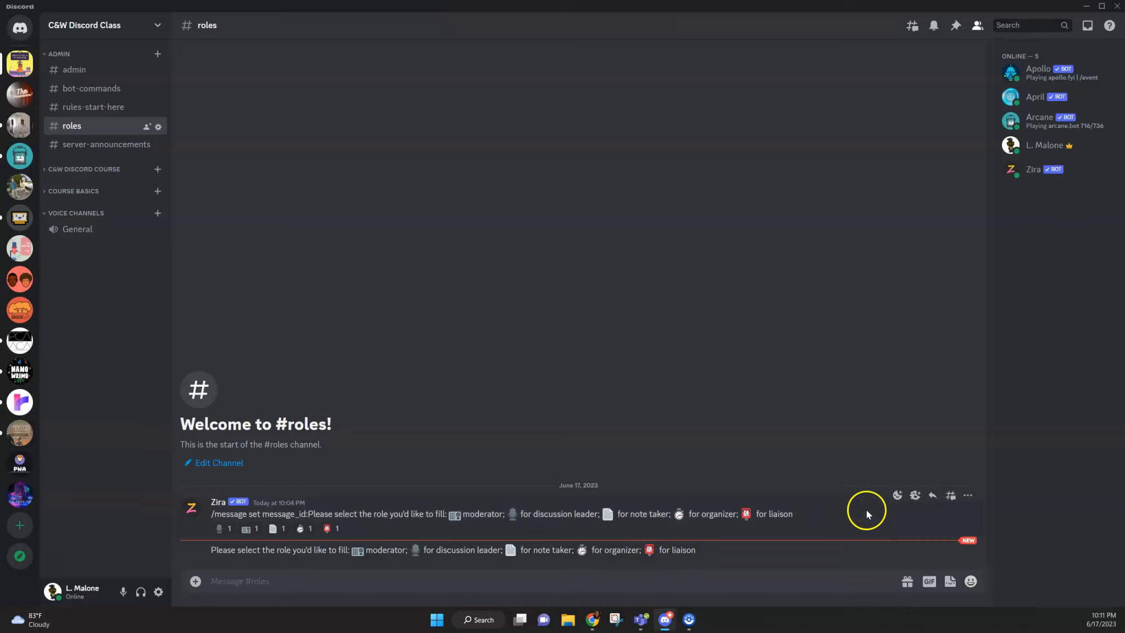
Step: Delete Zira's older message starting with "/message set message_id:" from the roles channel
{"action": "left_click", "coordinate": [968, 496]}
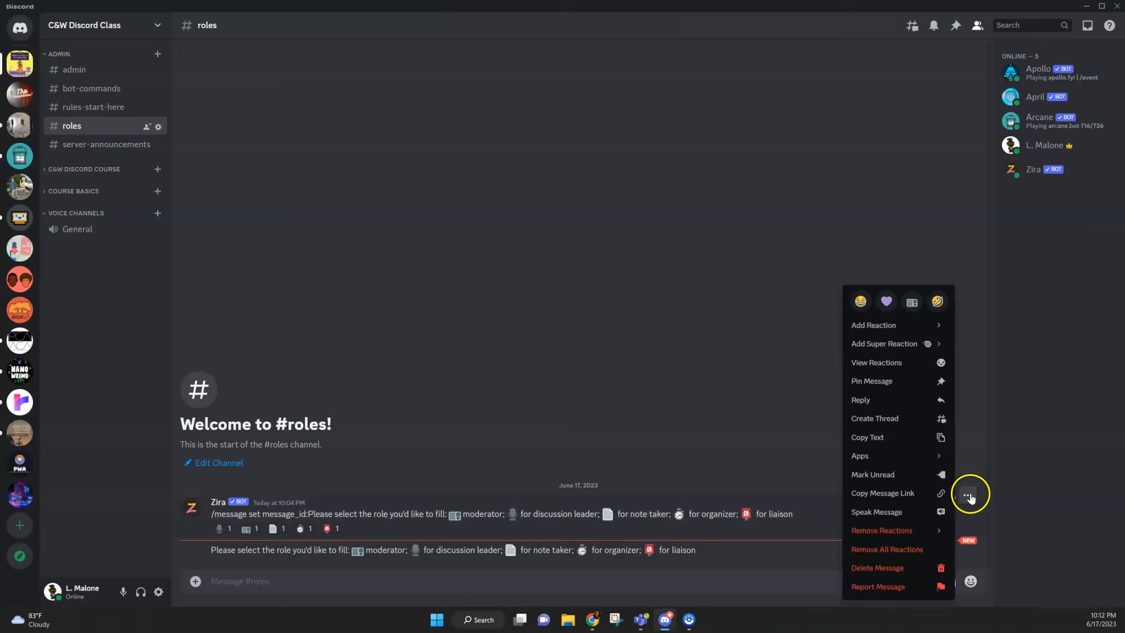
{"action": "left_click", "coordinate": [899, 568]}
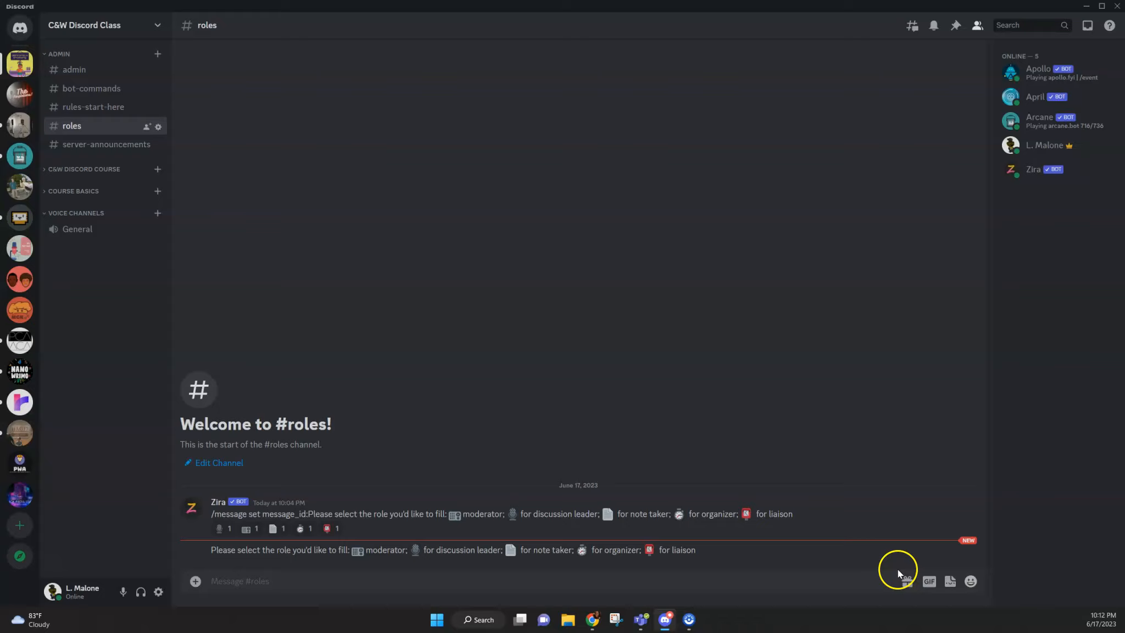
{"action": "left_click", "coordinate": [645, 399]}
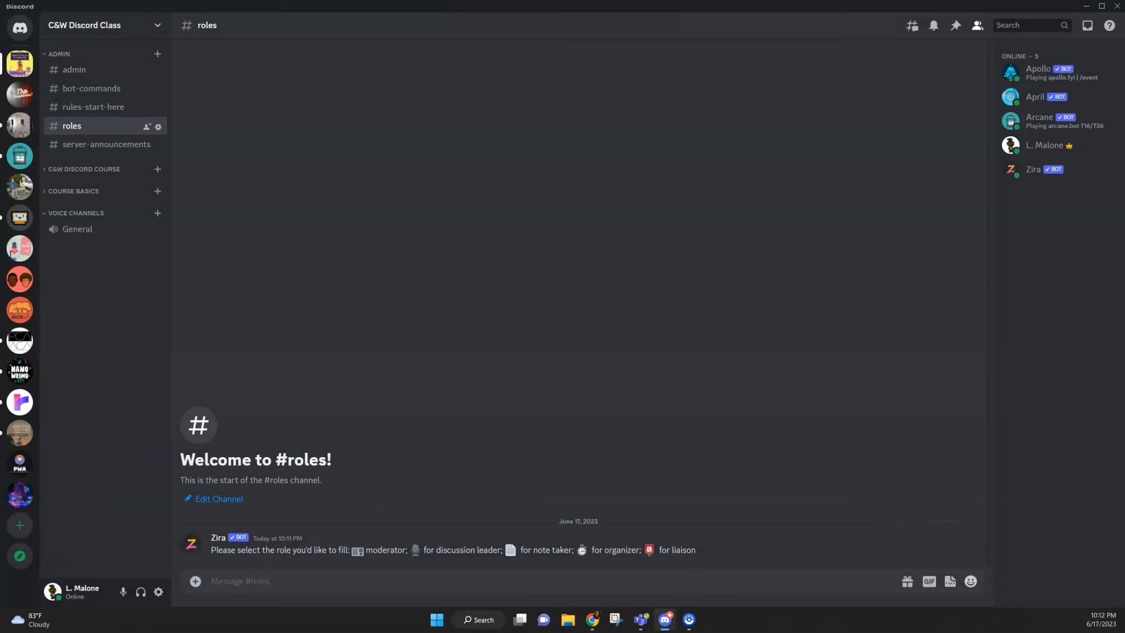
Step: Review Zira's role additions in bot-commands and the emoji reactions on the message in the roles channel
{"action": "left_click", "coordinate": [92, 89]}
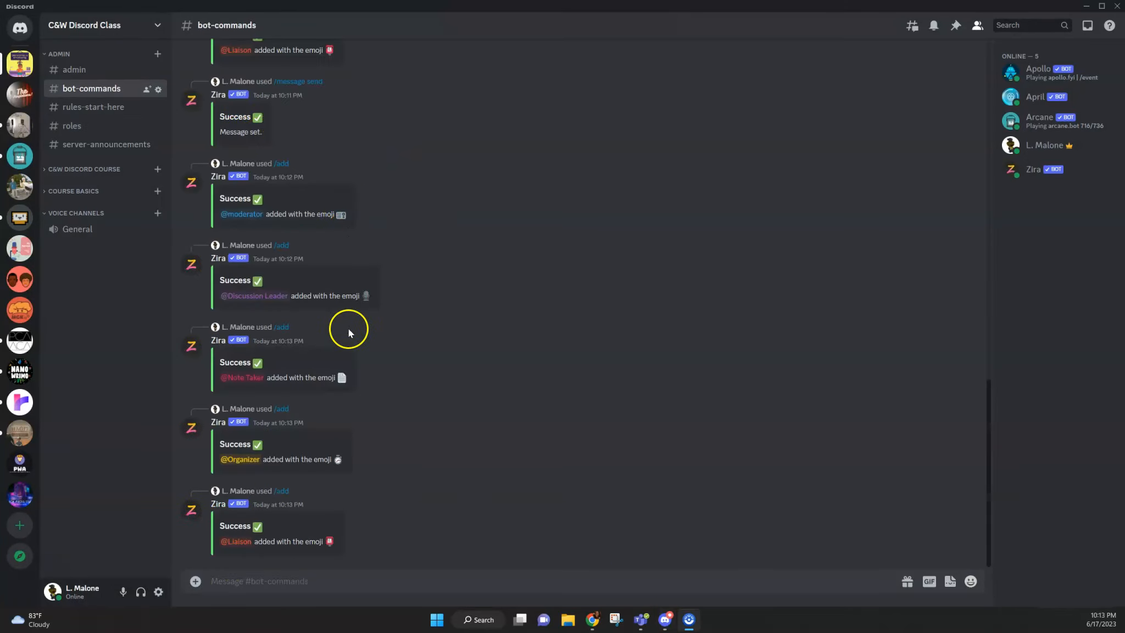
{"action": "left_click", "coordinate": [70, 125]}
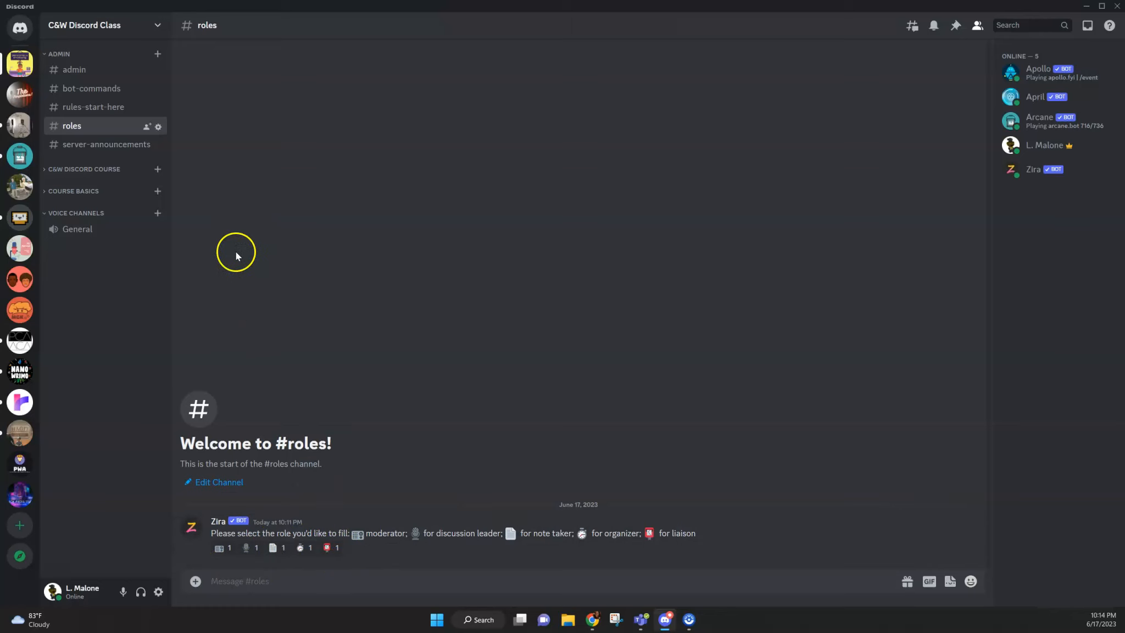
Step: Expand the C&W Discord Course category and look through the roles that can be added in the implementation channel's advanced permissions
{"action": "left_click", "coordinate": [114, 172]}
{"action": "left_click", "coordinate": [114, 188]}
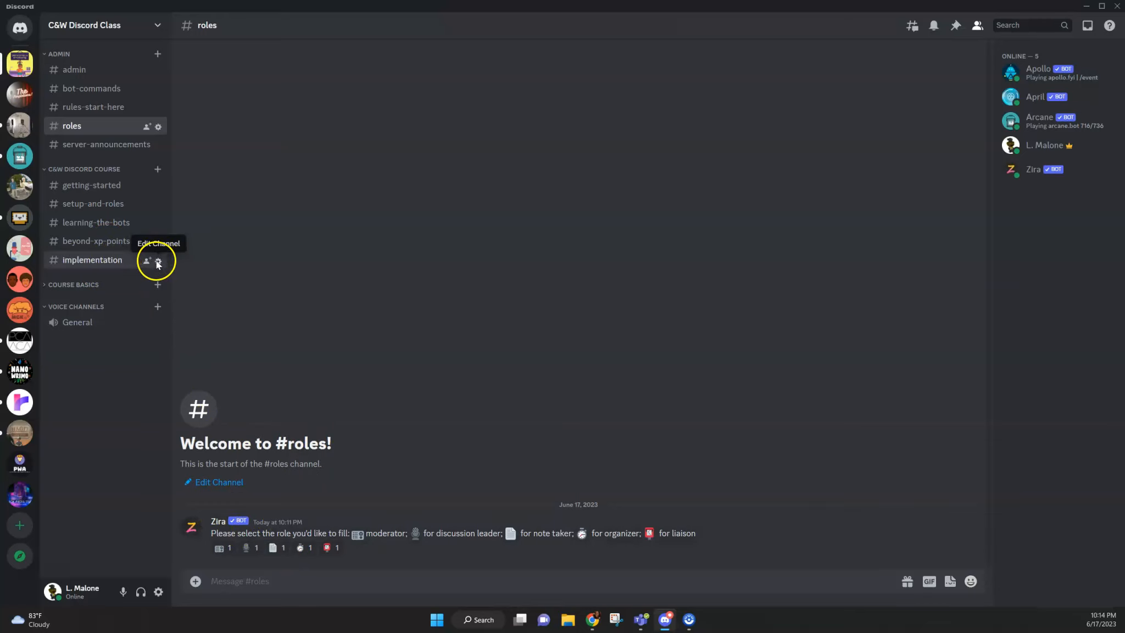
{"action": "left_click", "coordinate": [157, 262]}
{"action": "left_click", "coordinate": [299, 87]}
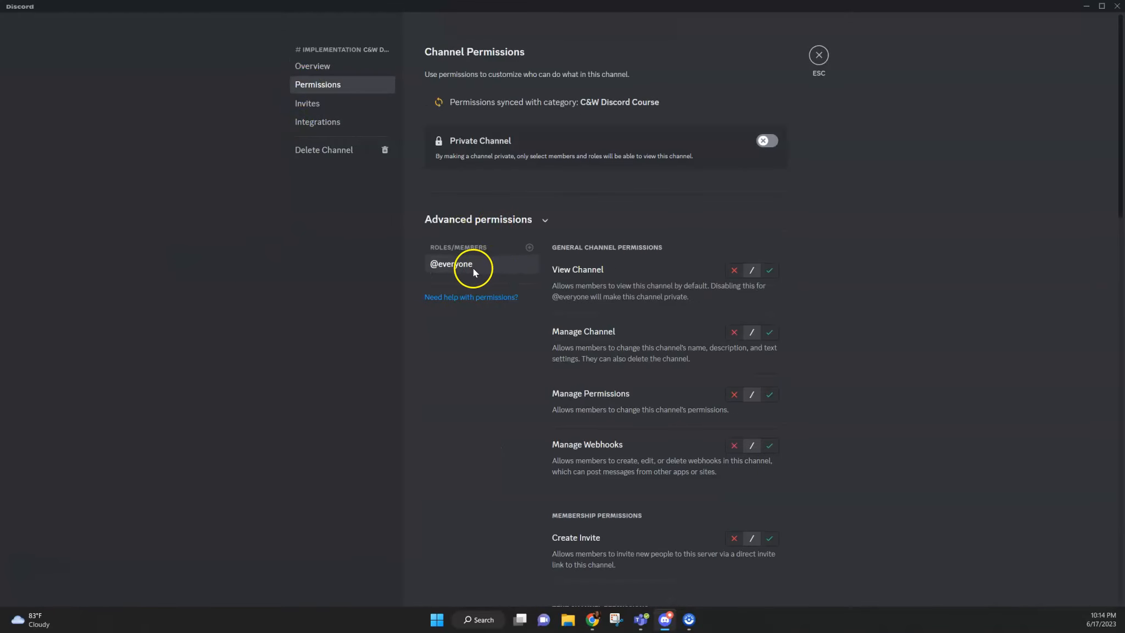
{"action": "left_click", "coordinate": [529, 247]}
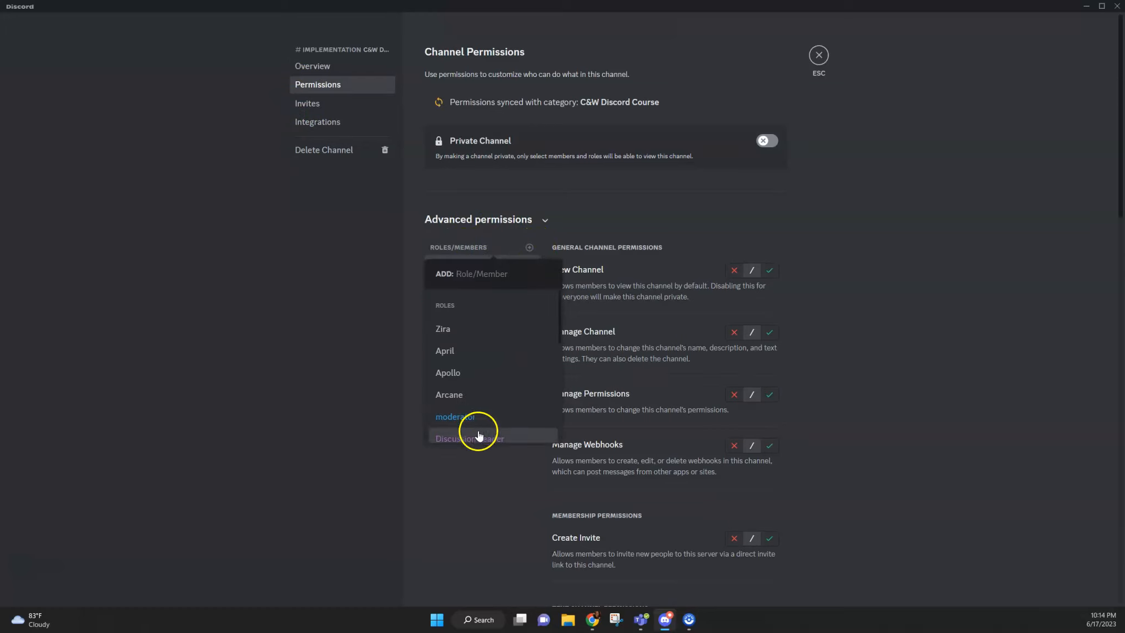
{"action": "scroll", "coordinate": [479, 350], "scroll_direction": "down", "scroll_amount": 5}
{"action": "scroll", "coordinate": [478, 350], "scroll_direction": "up", "scroll_amount": 3}
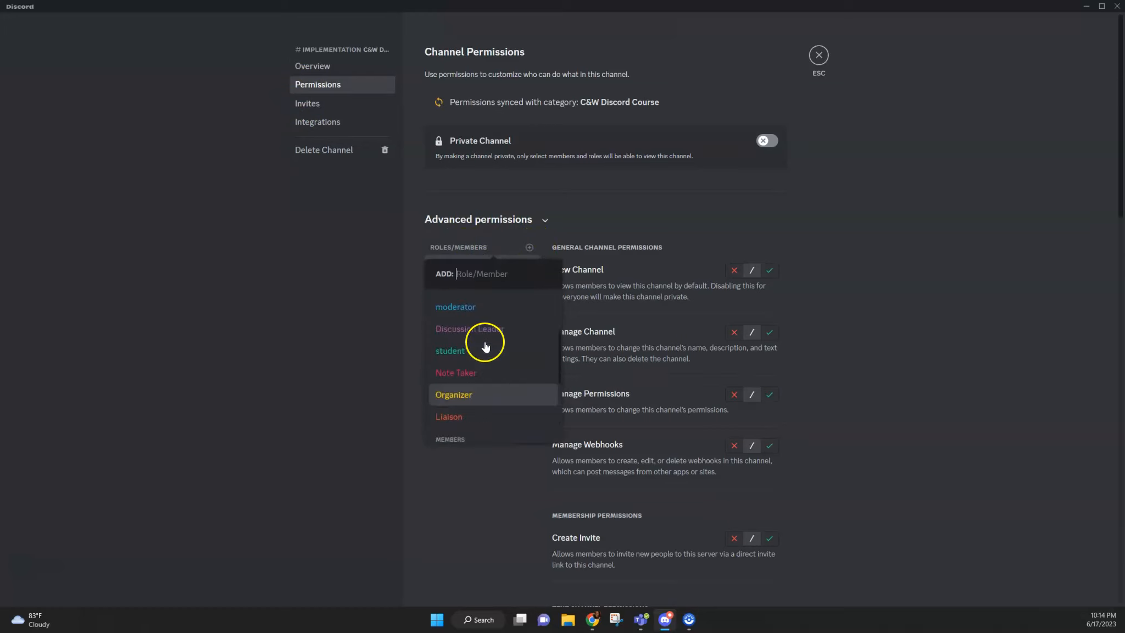
{"action": "left_click", "coordinate": [786, 159]}
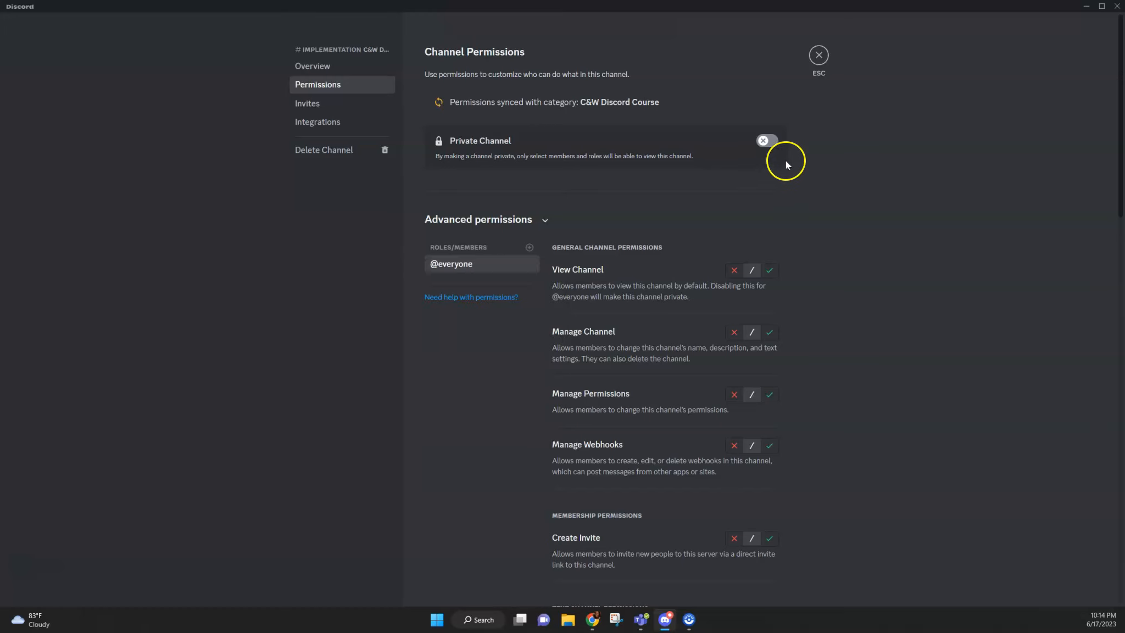
{"action": "left_click", "coordinate": [817, 57]}
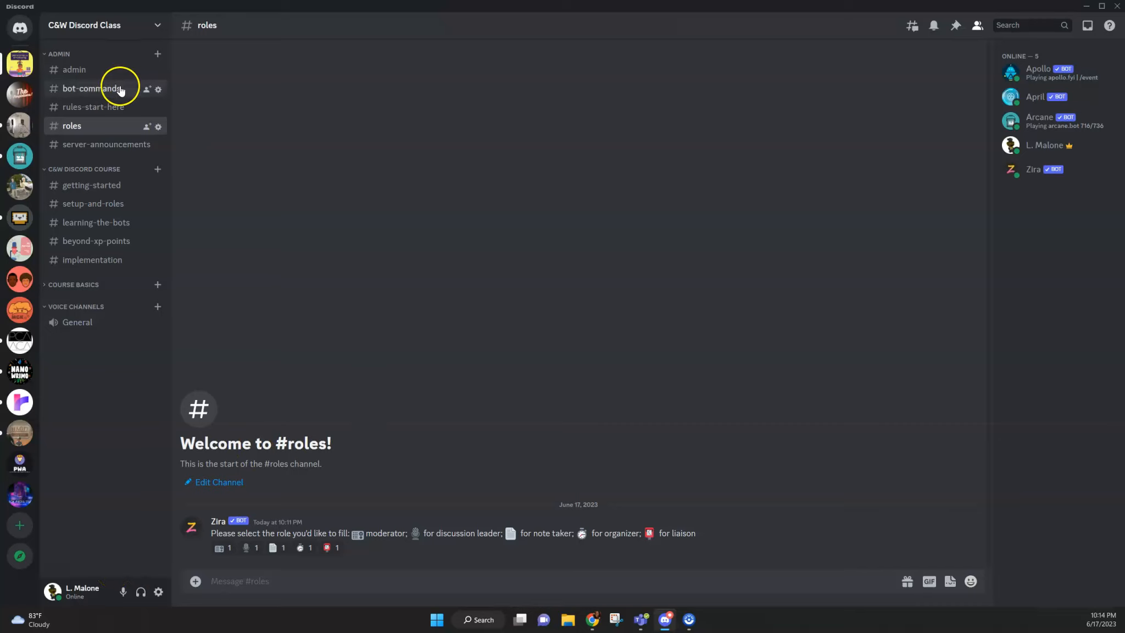
Step: Browse the slash commands offered by the April and Zira bots in bot-commands
{"action": "left_click", "coordinate": [152, 100]}
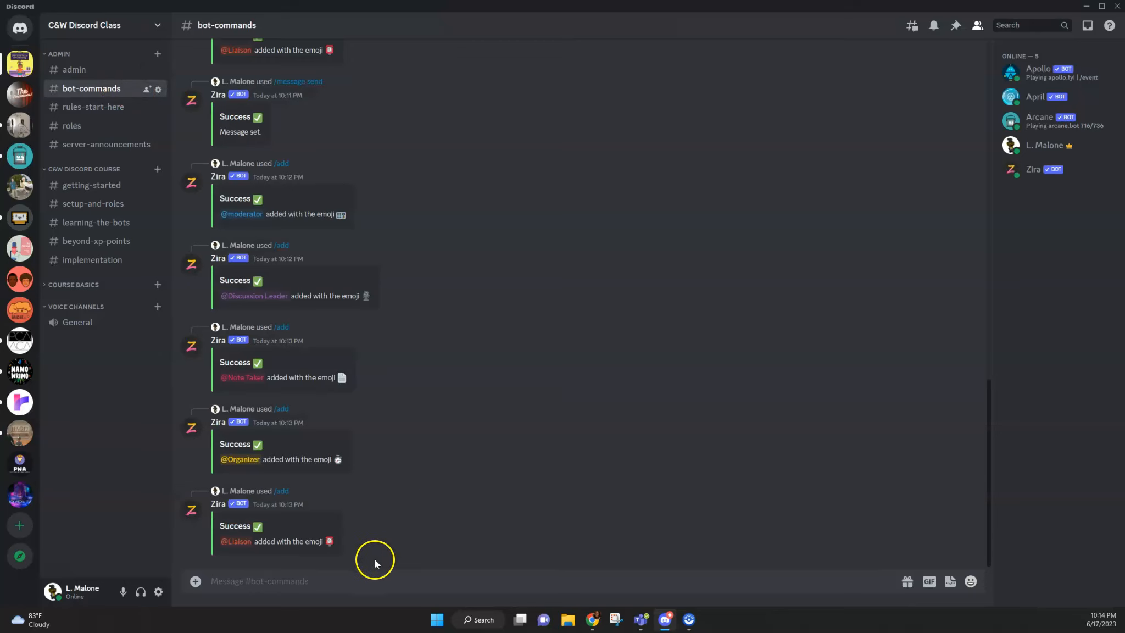
{"action": "type", "text": "/"}
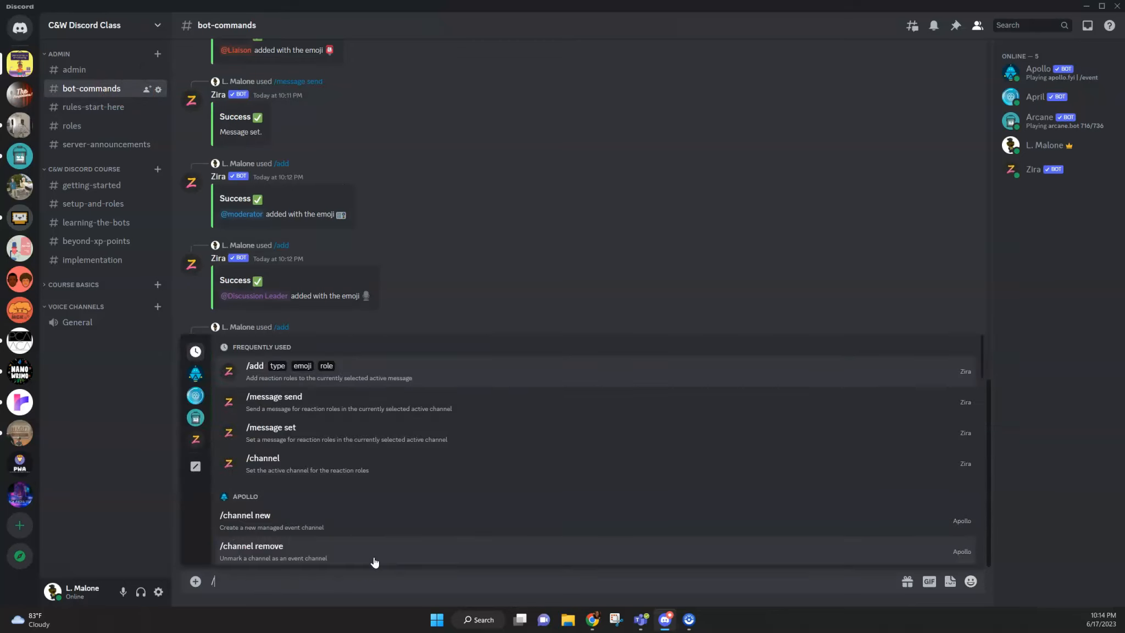
{"action": "left_click", "coordinate": [195, 396]}
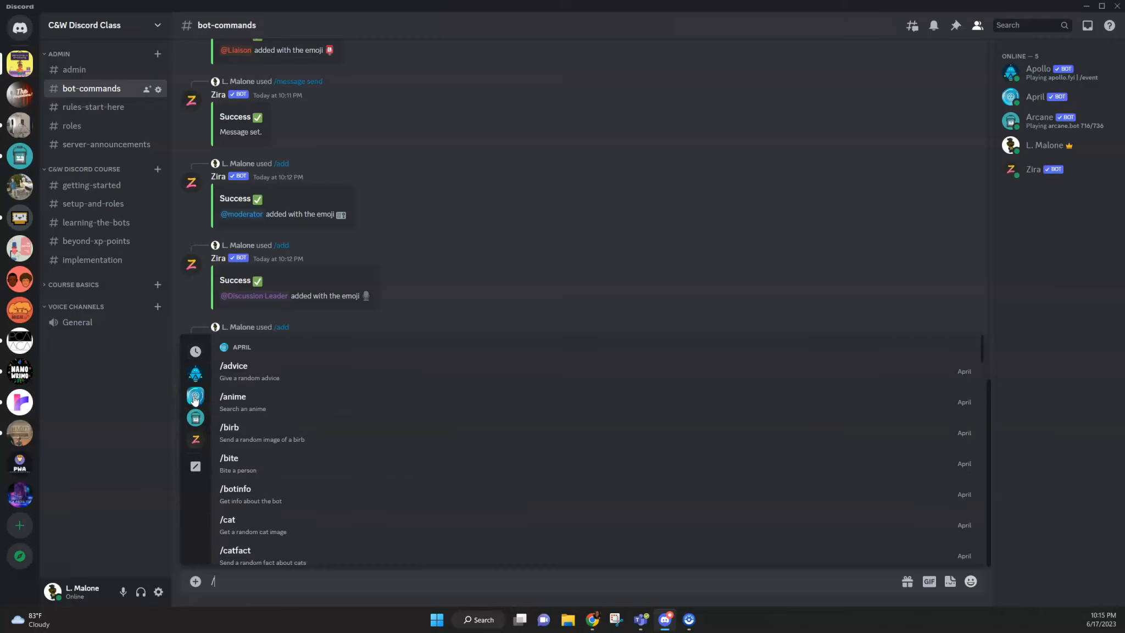
{"action": "left_click", "coordinate": [196, 441]}
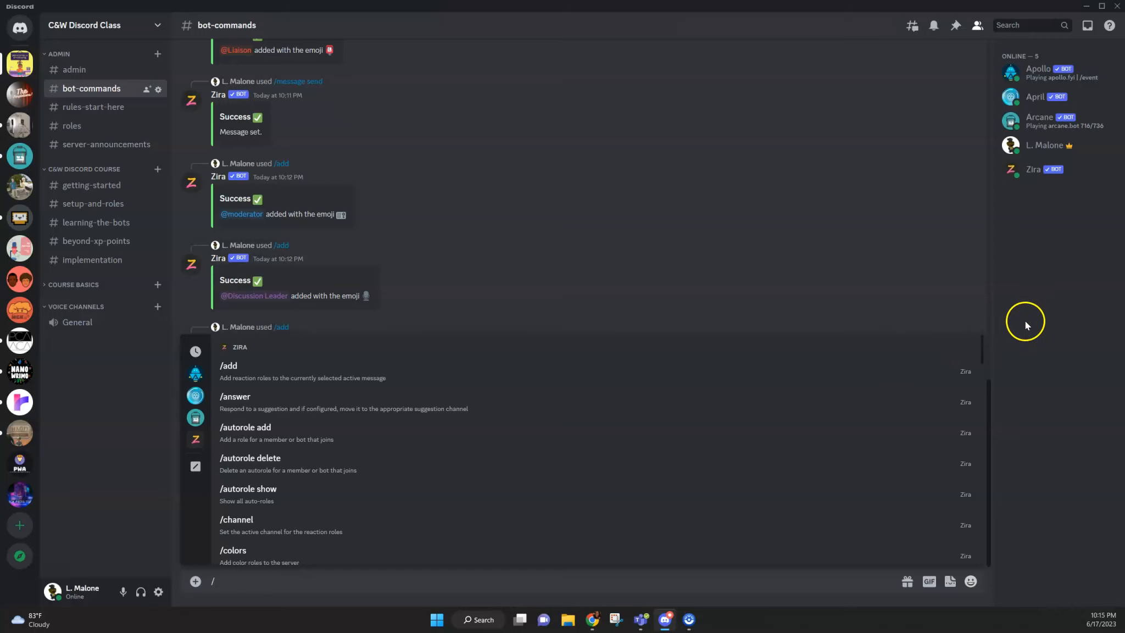
{"action": "key", "text": "Escape"}
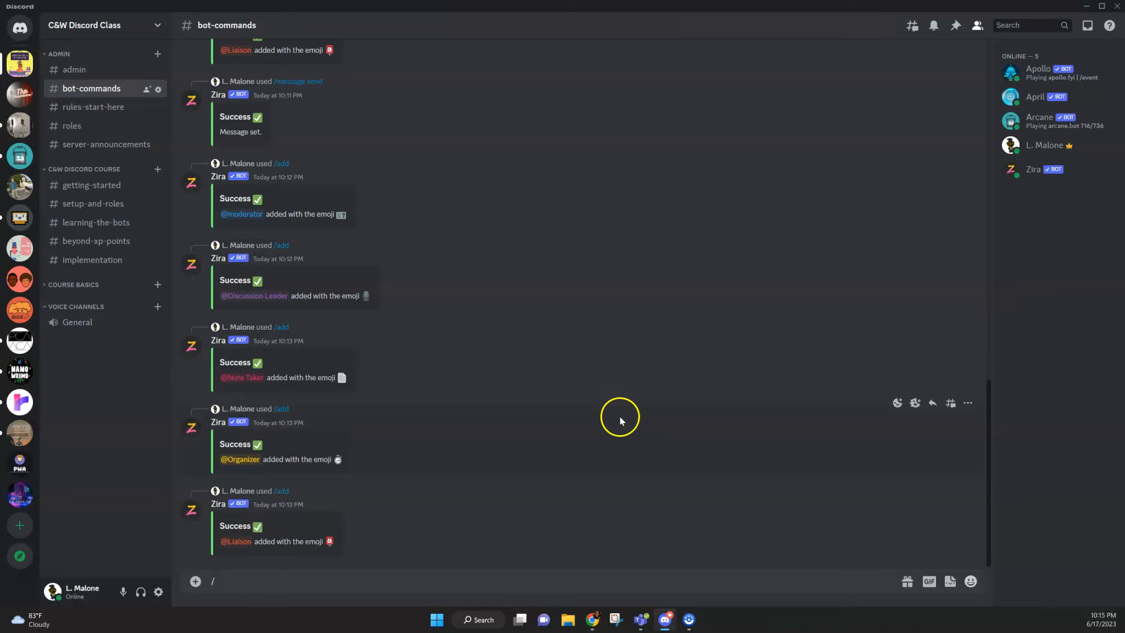